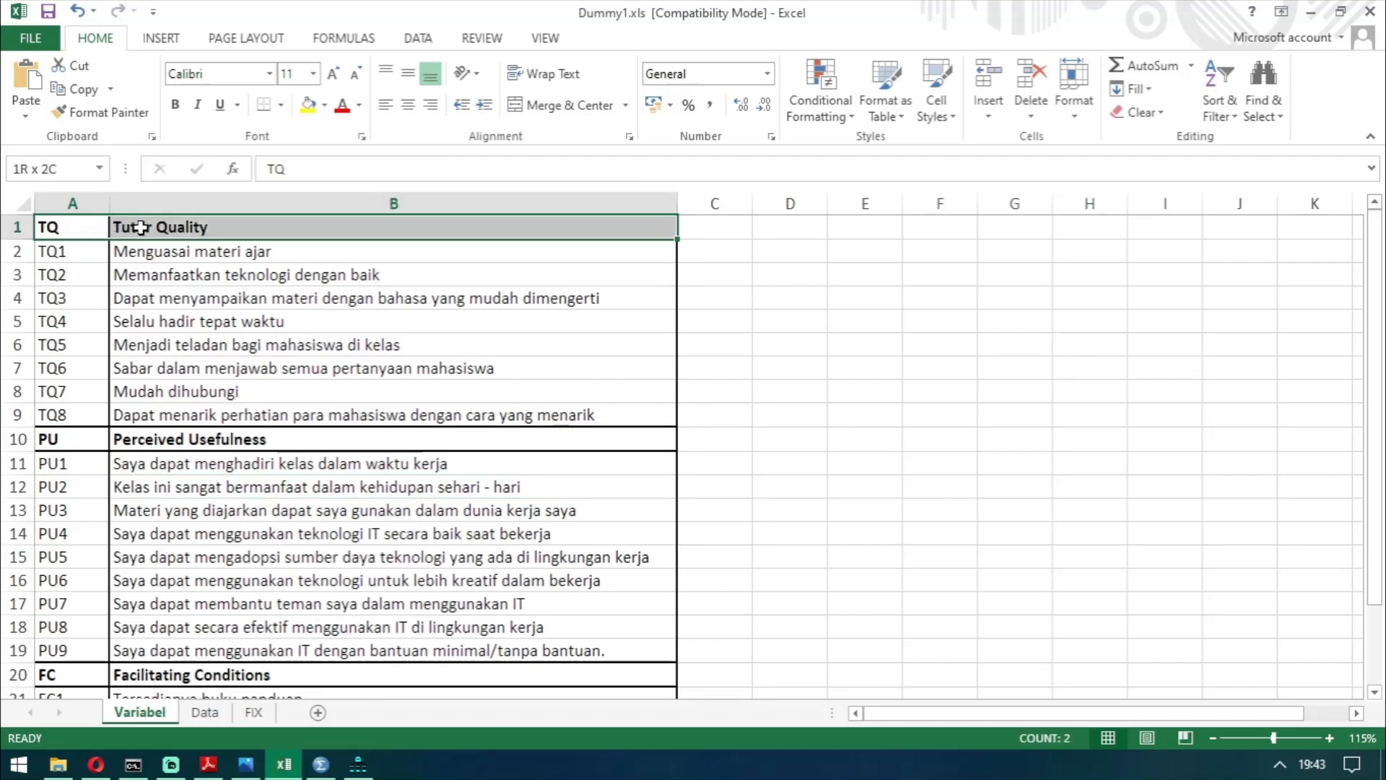
Review the Tutor Quality variable and its indicators TQ1 to TQ8 on the Variabel sheet.
click(78, 252)
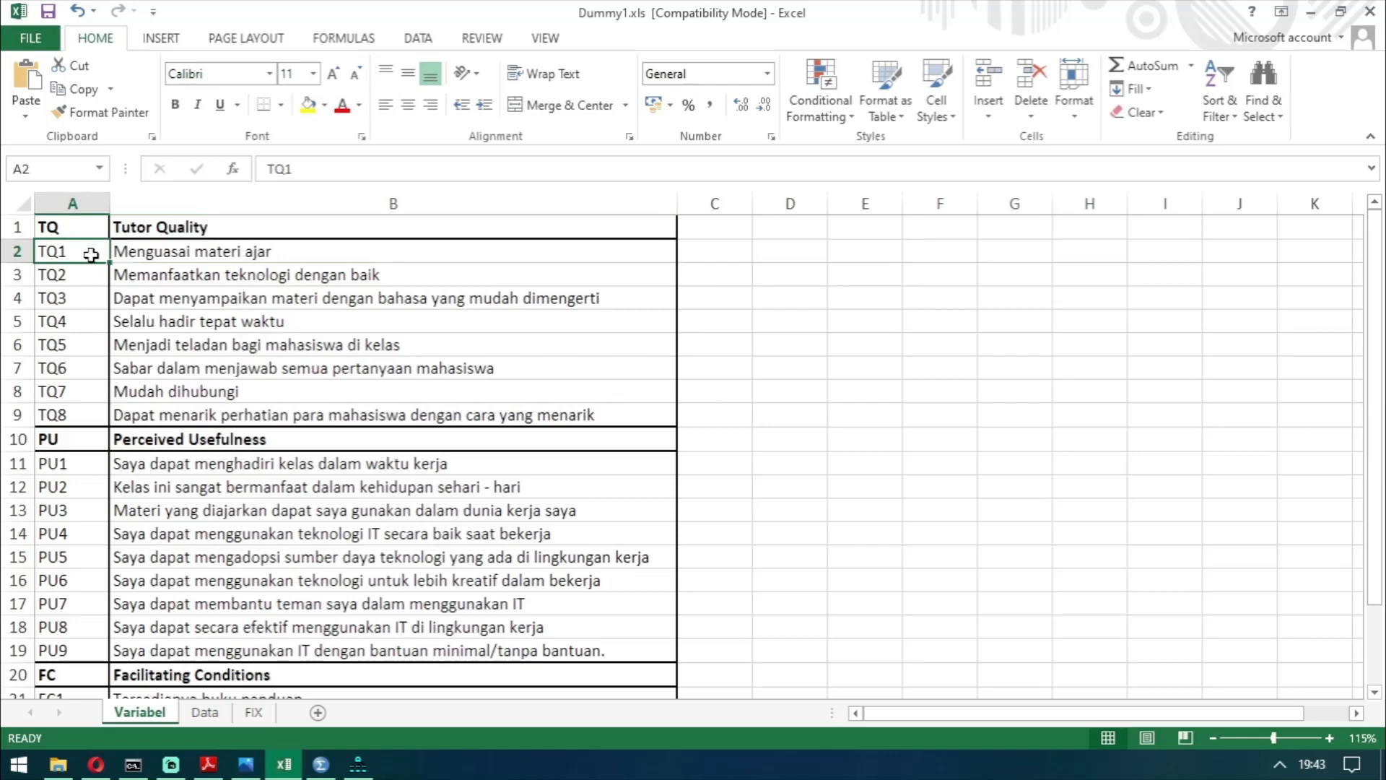
drag(83, 230, 149, 223)
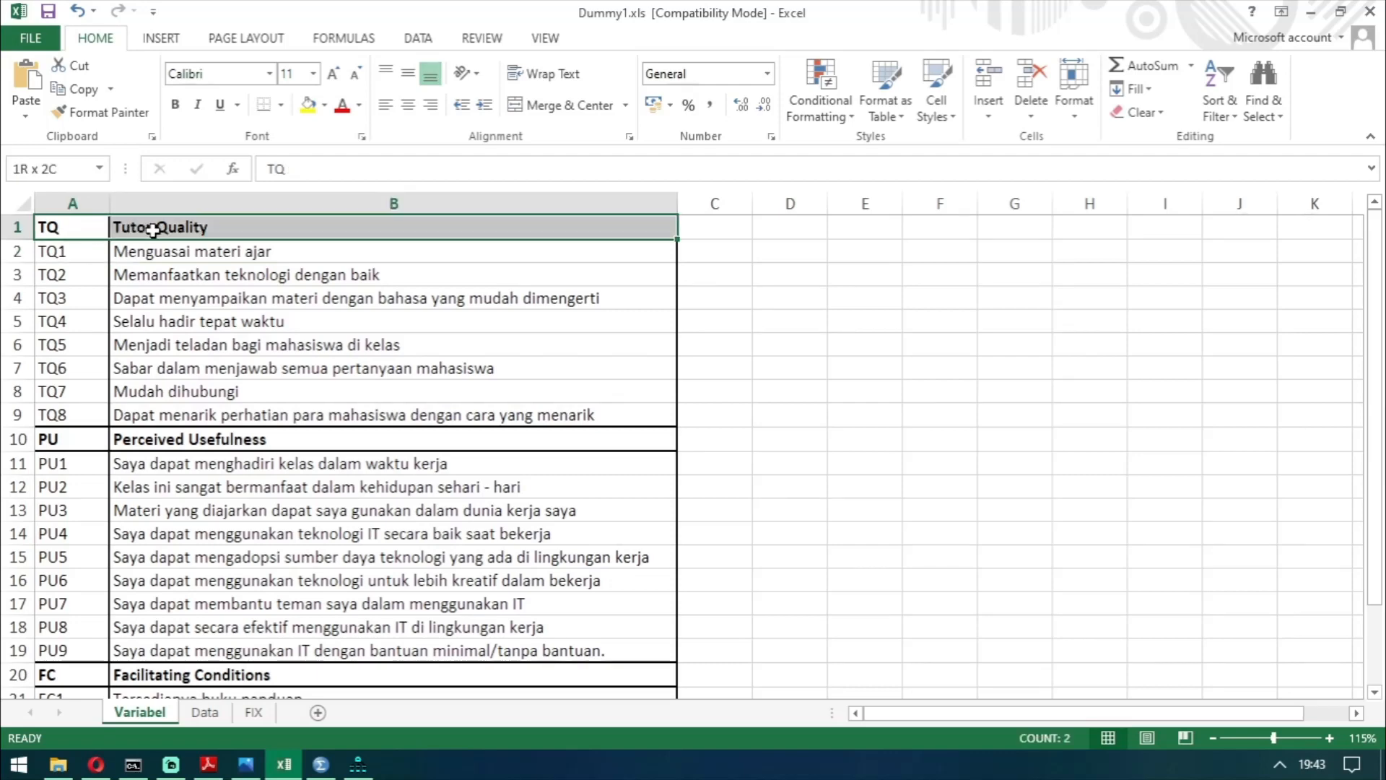
click(101, 230)
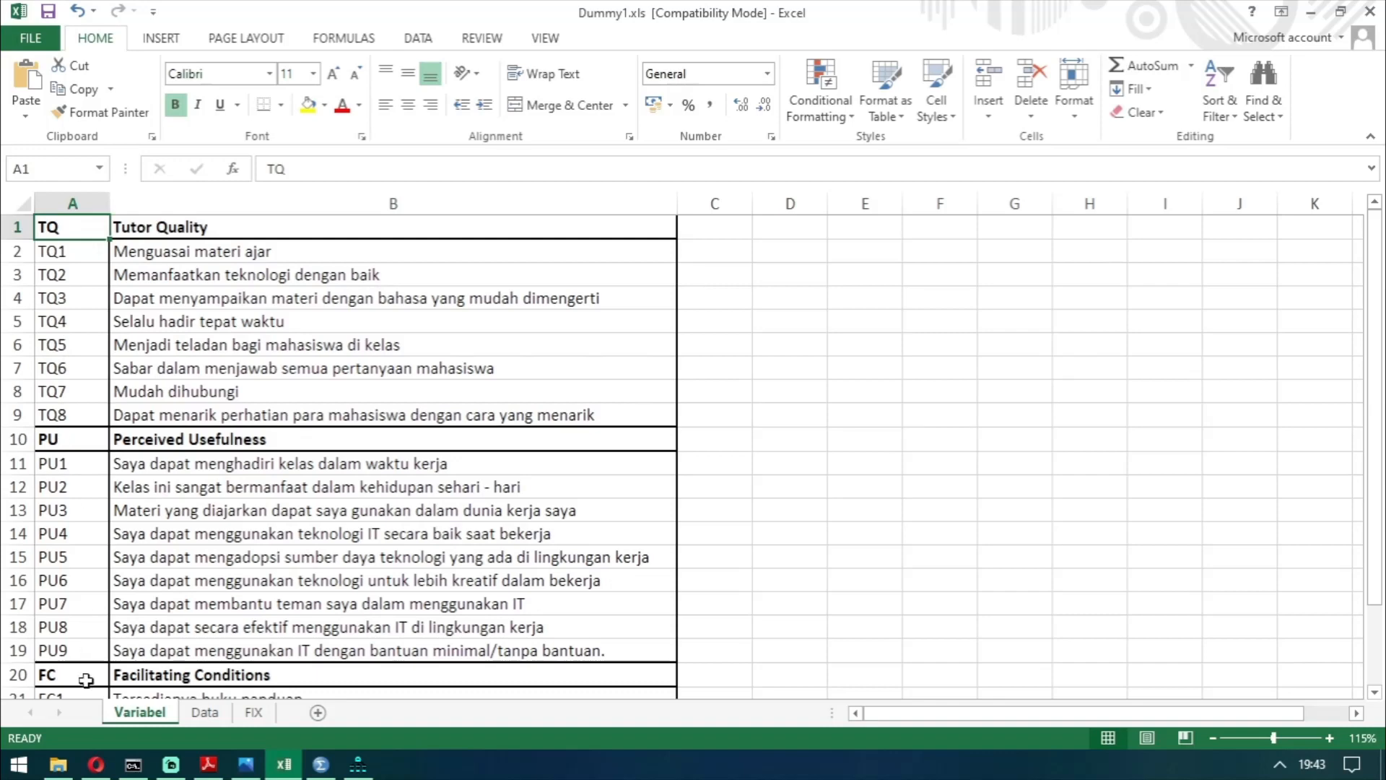
drag(67, 251, 194, 408)
click(198, 408)
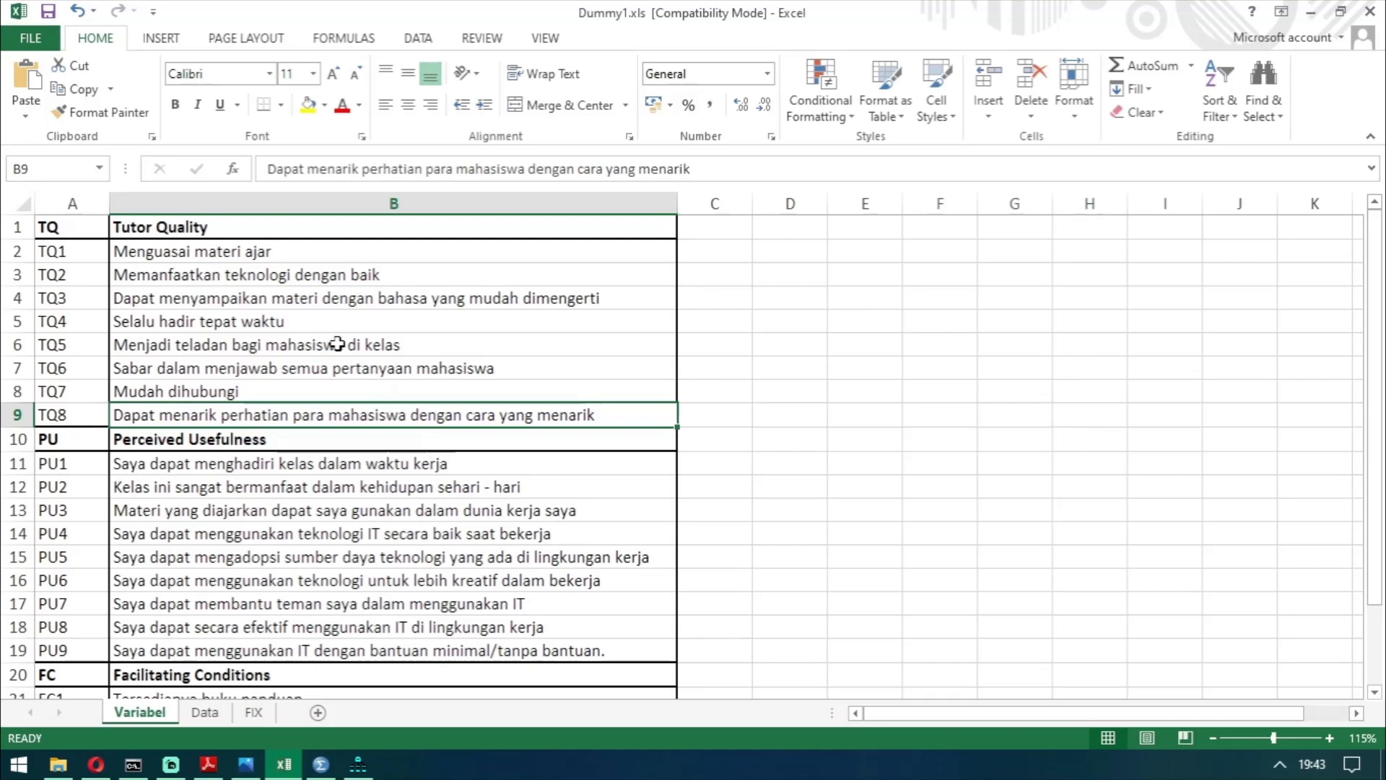
Switch to the tarhini2015.pdf article in Adobe Reader and read the Likert scale description in section 2.3 Instrument.
click(208, 764)
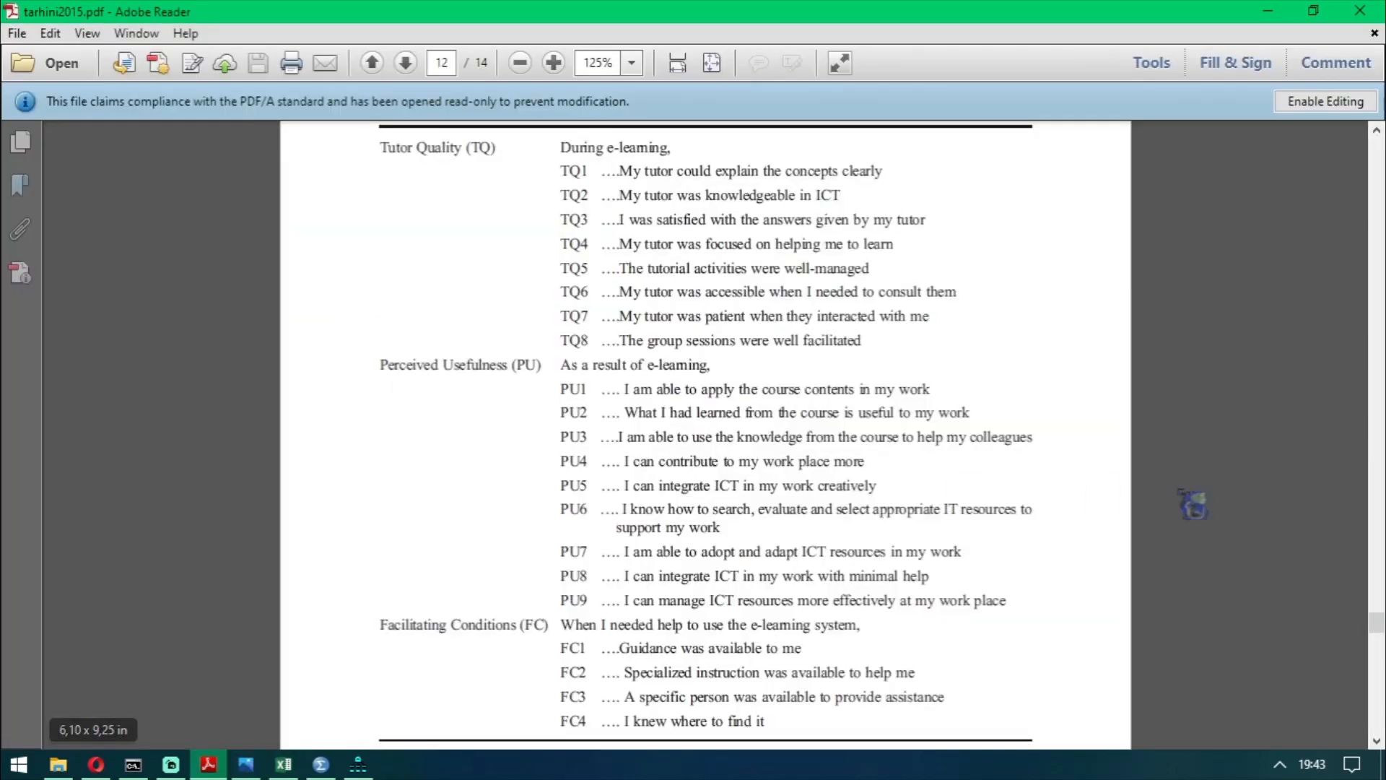
drag(1375, 622, 1376, 357)
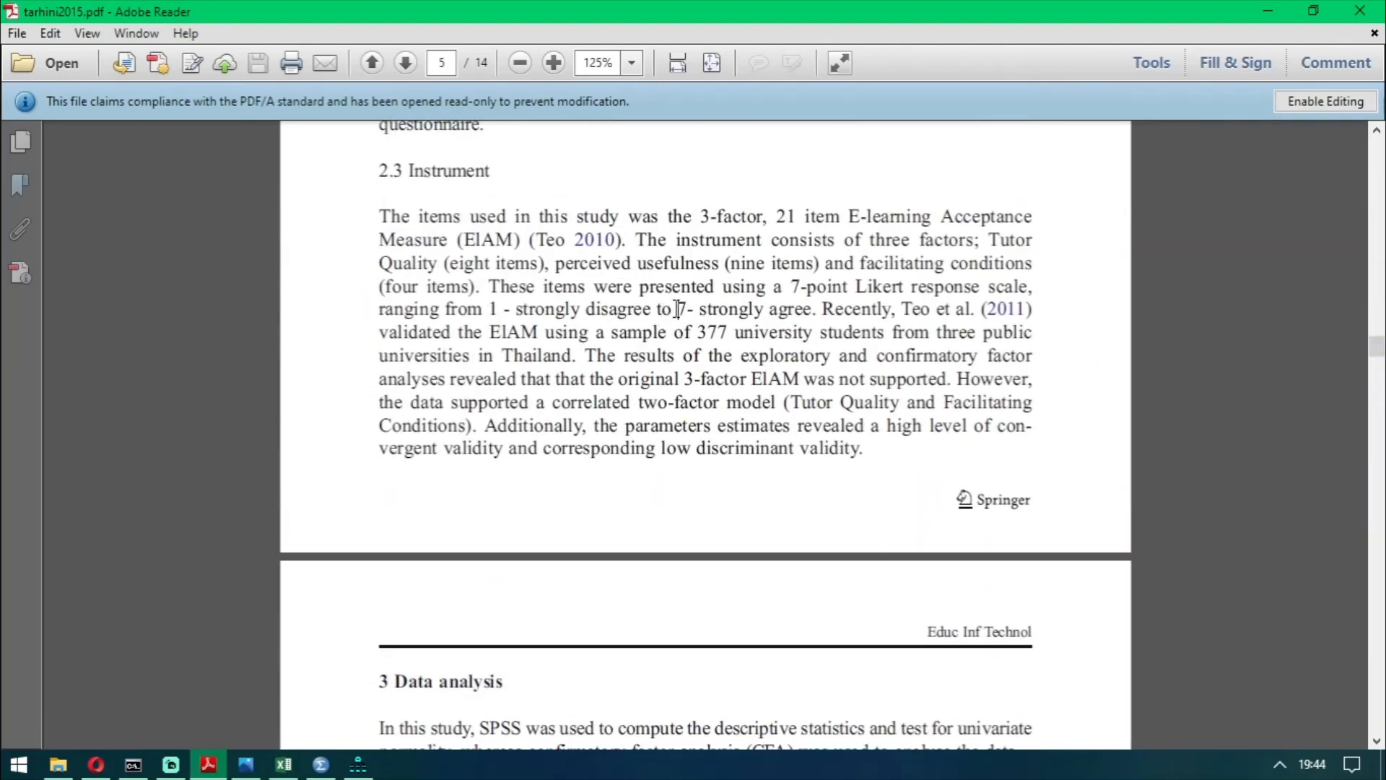
drag(677, 309, 774, 309)
click(800, 313)
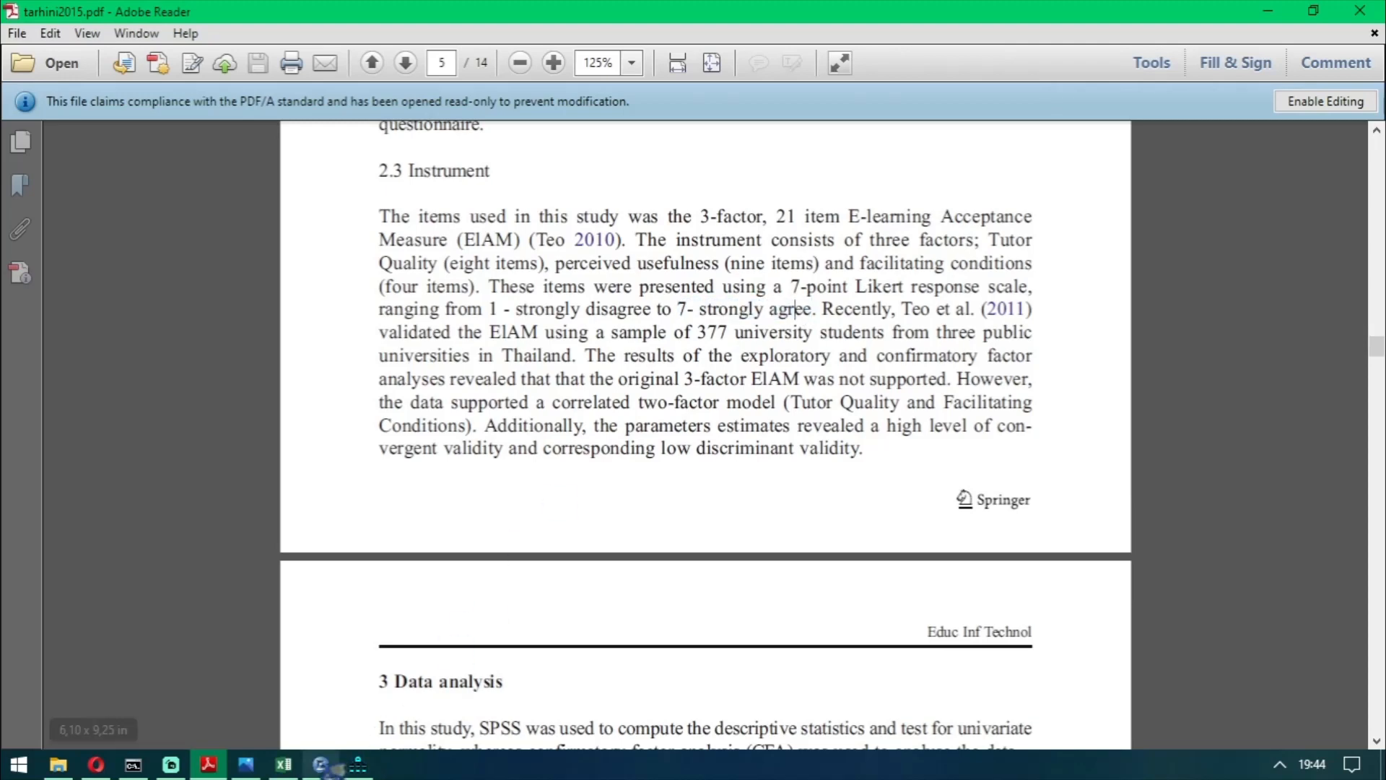
Switch back to the Excel workbook and examine the questionnaire responses on the FIX sheet from the first to the last respondent.
click(284, 764)
click(255, 712)
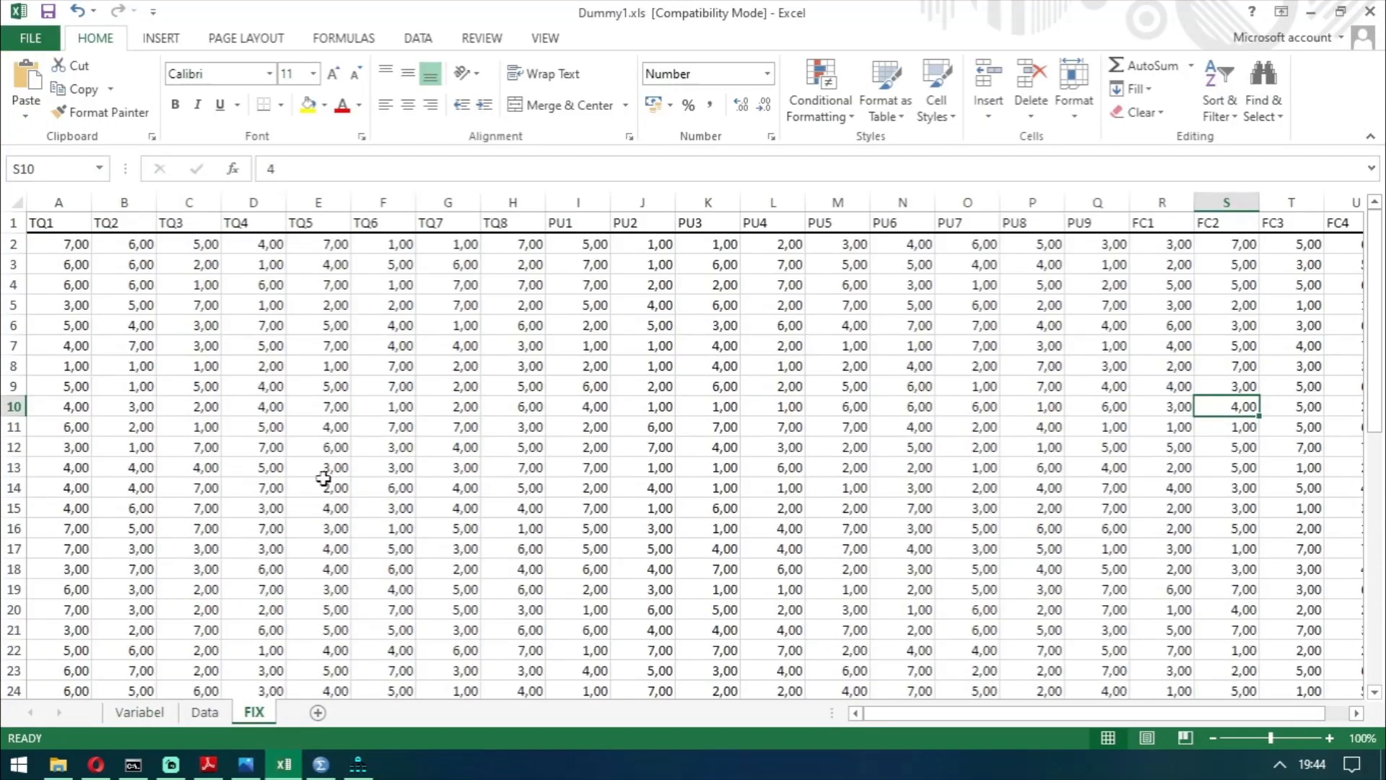
drag(68, 251, 1269, 520)
click(1051, 587)
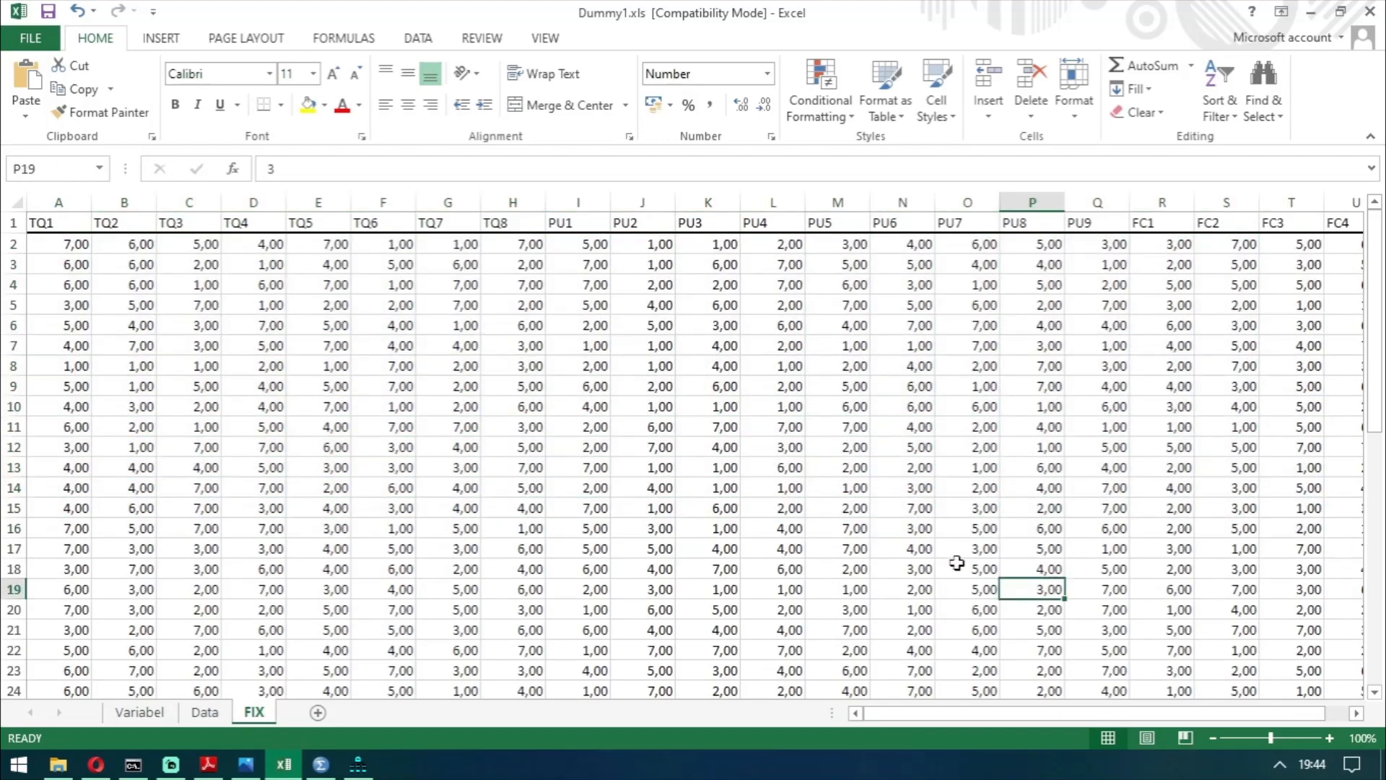
scroll(483, 548, down, 11)
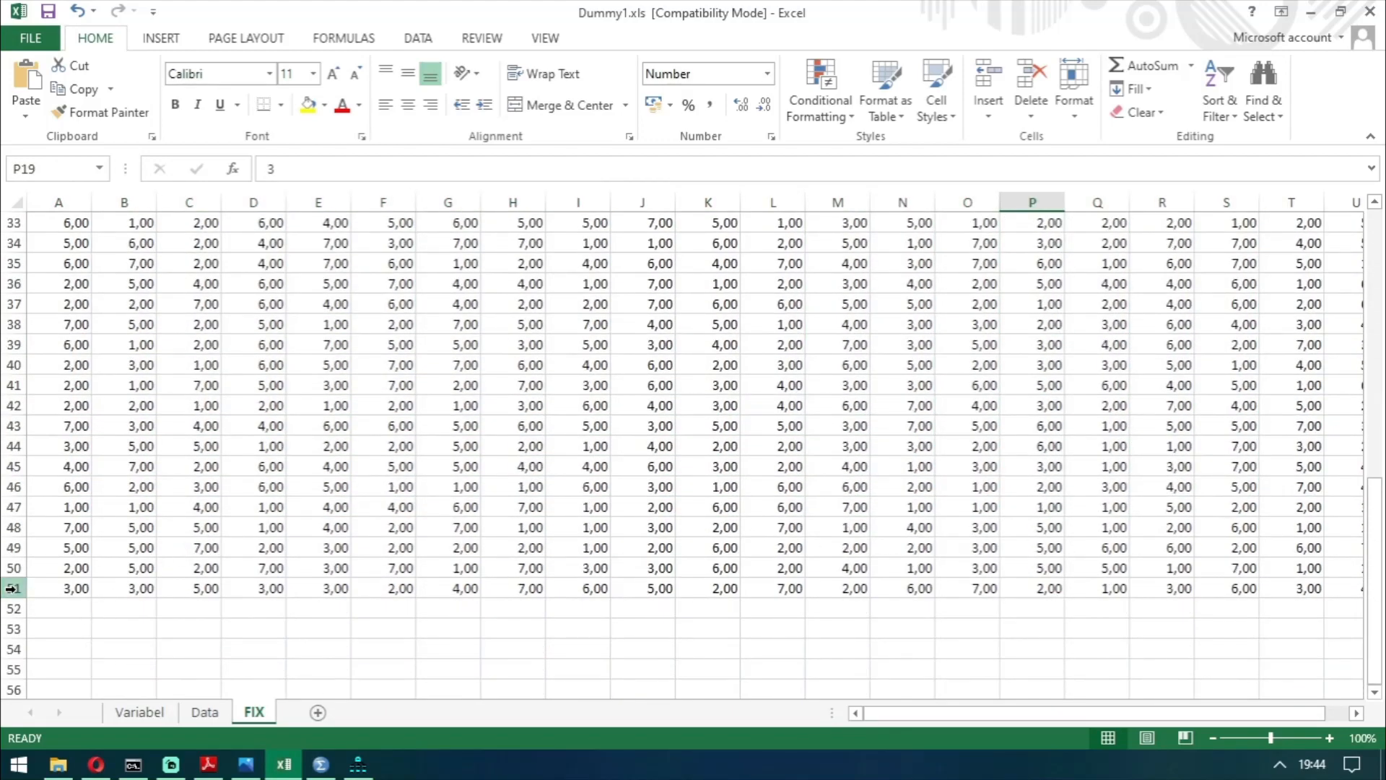
click(105, 588)
scroll(107, 590, up, 11)
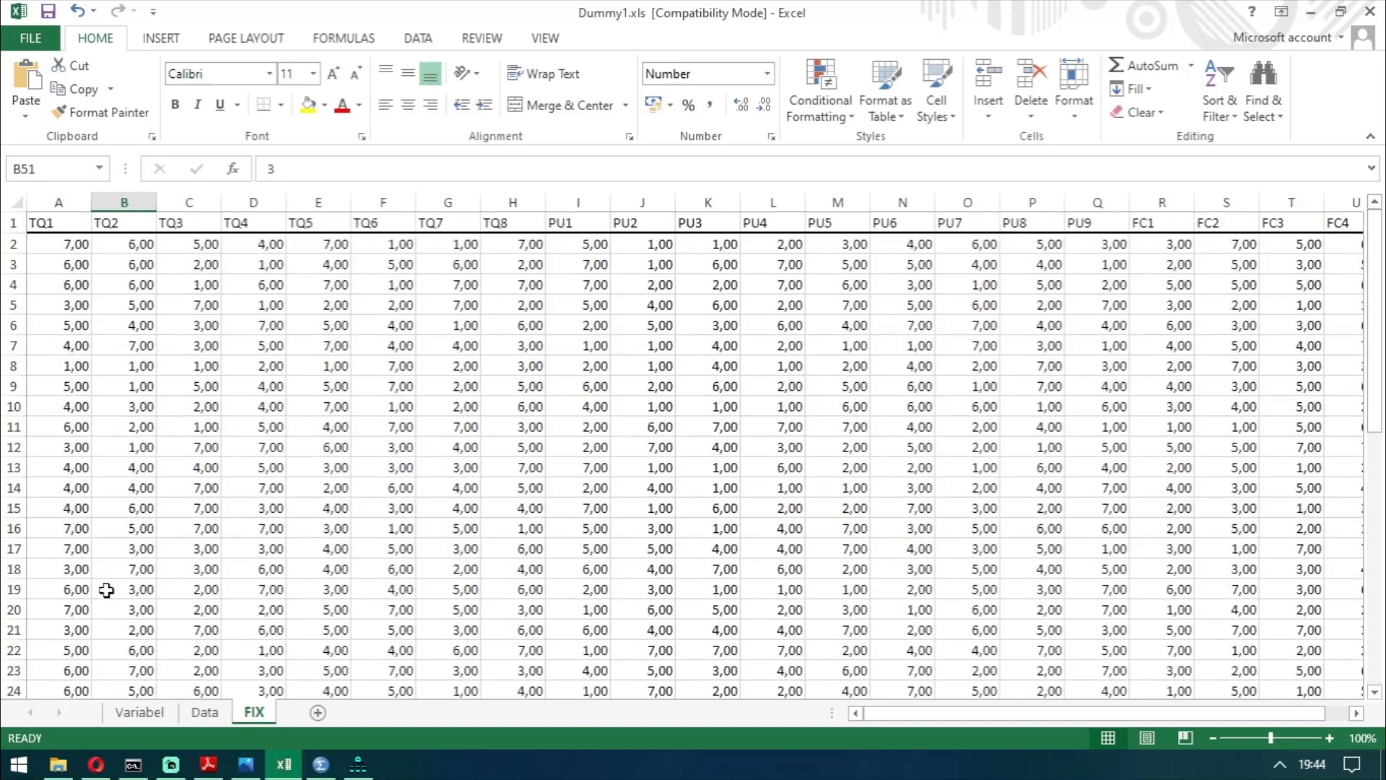
click(54, 250)
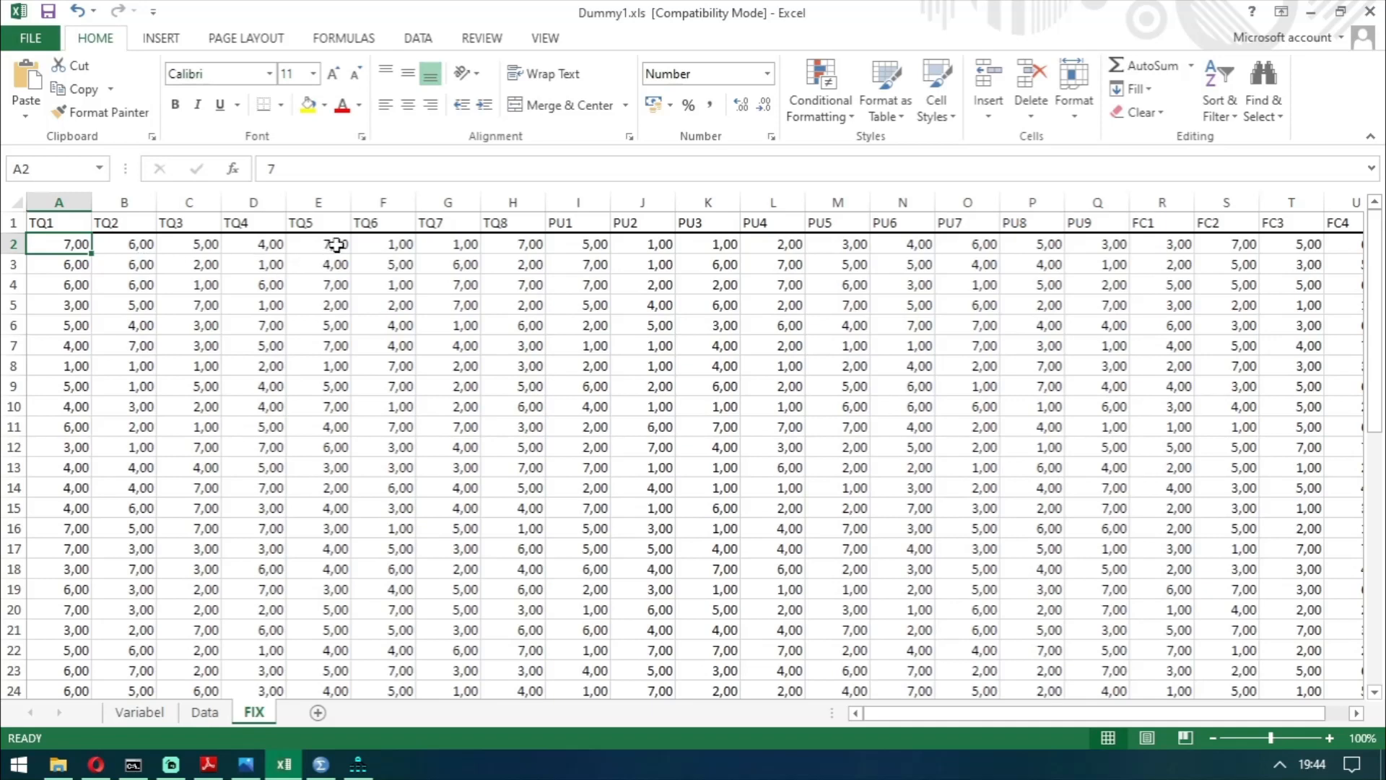
click(120, 244)
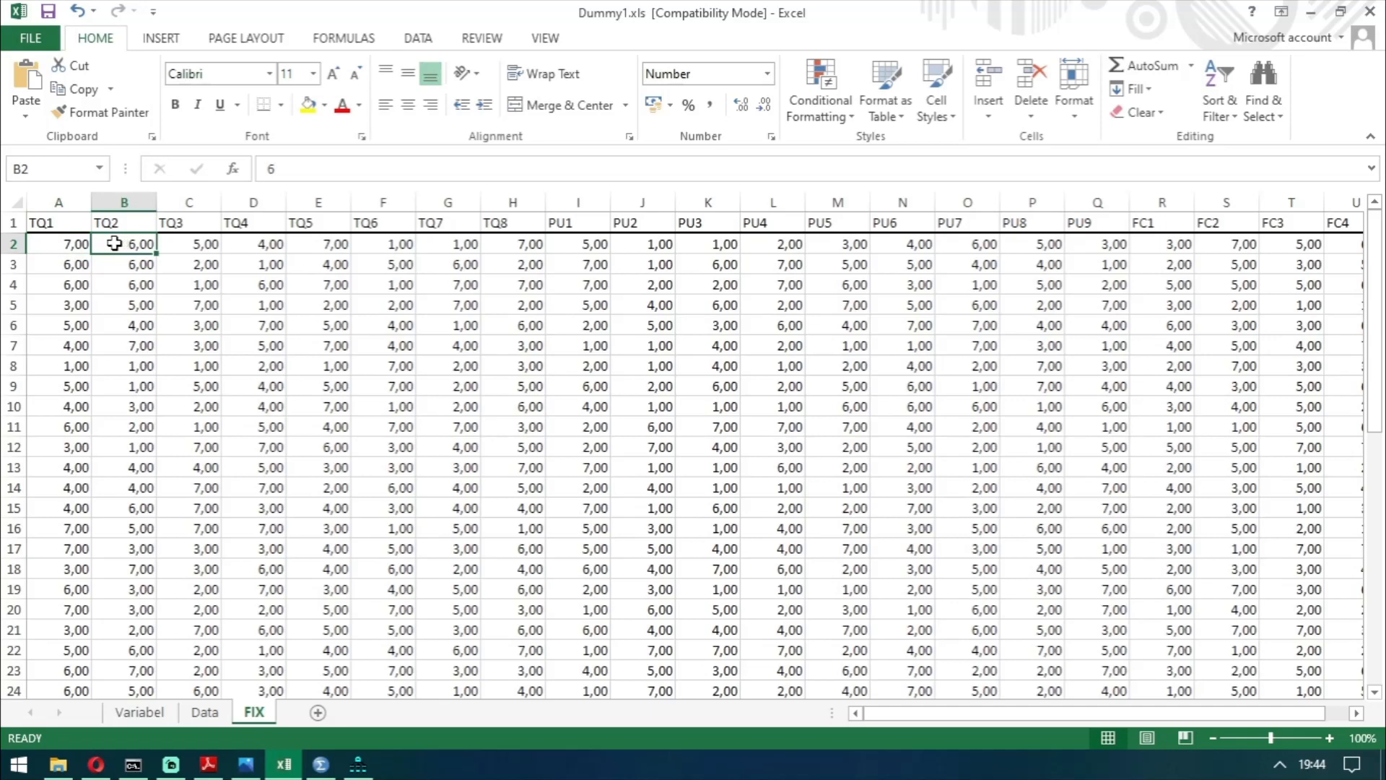
click(77, 243)
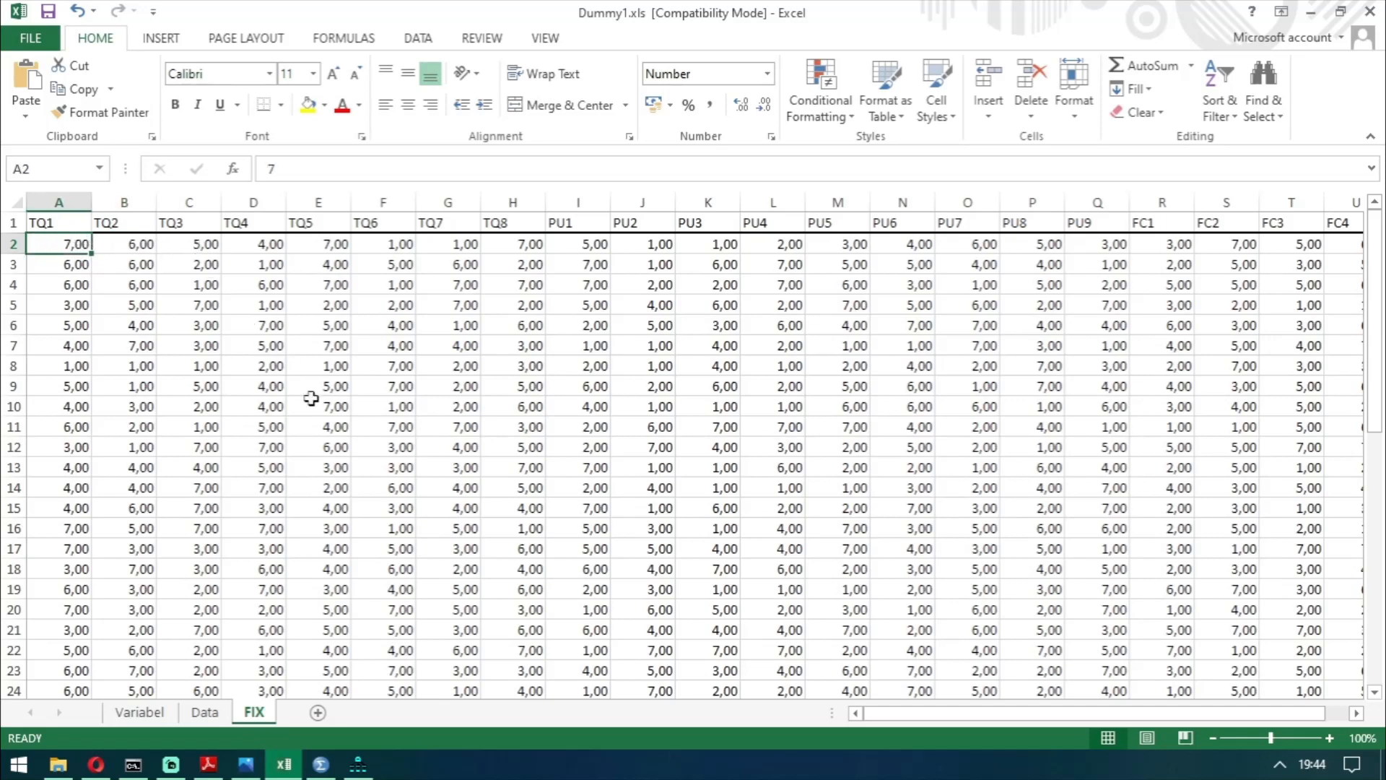
Close the Dummy1.xls workbook without saving its changes and switch to the empty SPSS Statistics Data Editor.
mouse_move(322, 763)
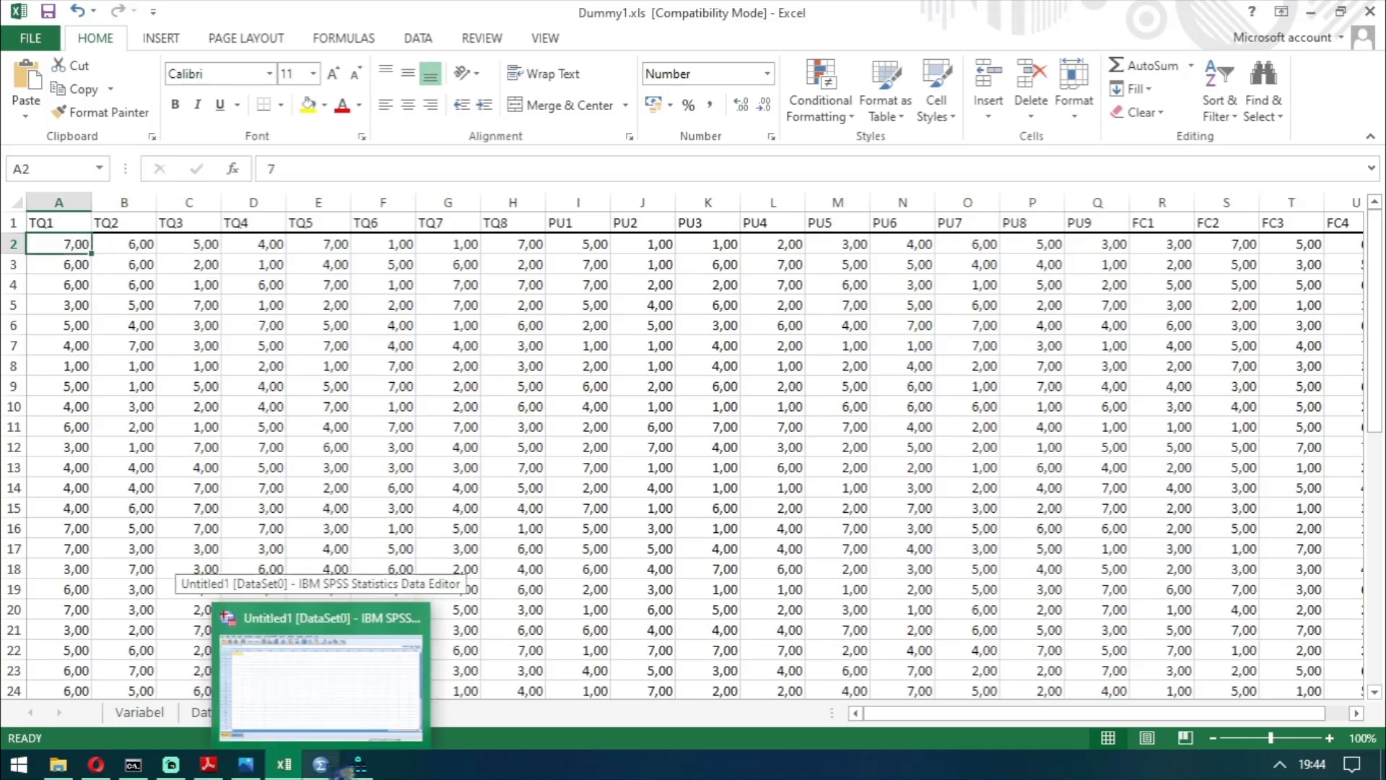
click(343, 732)
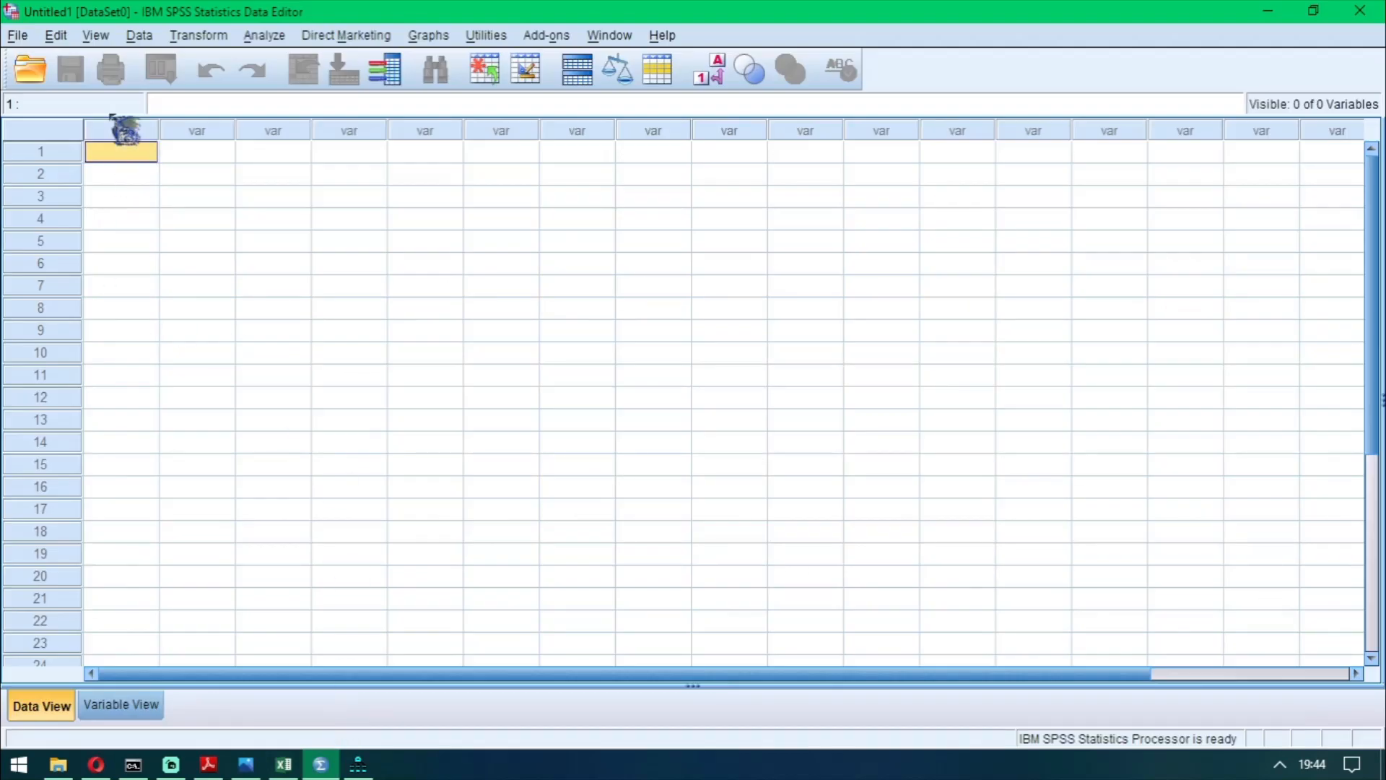
click(18, 35)
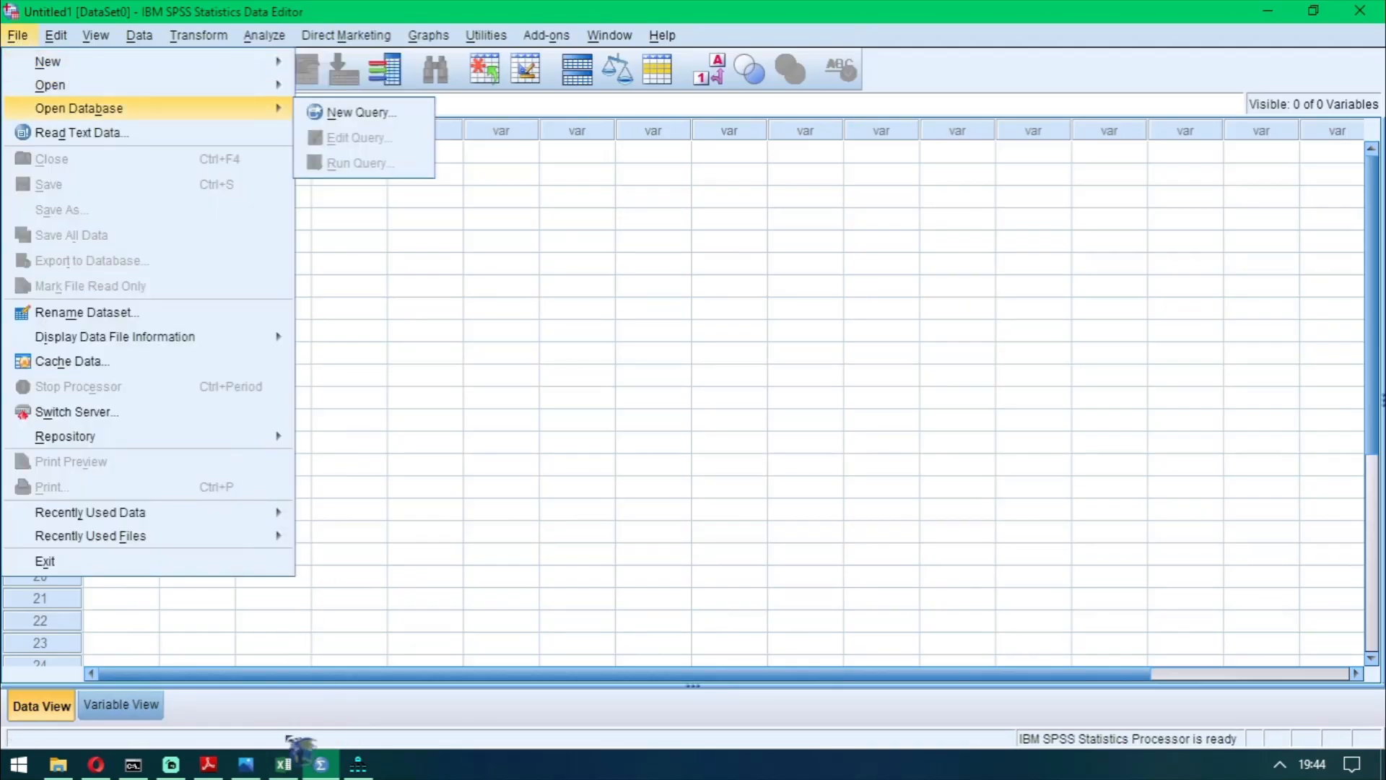
mouse_move(284, 764)
click(377, 611)
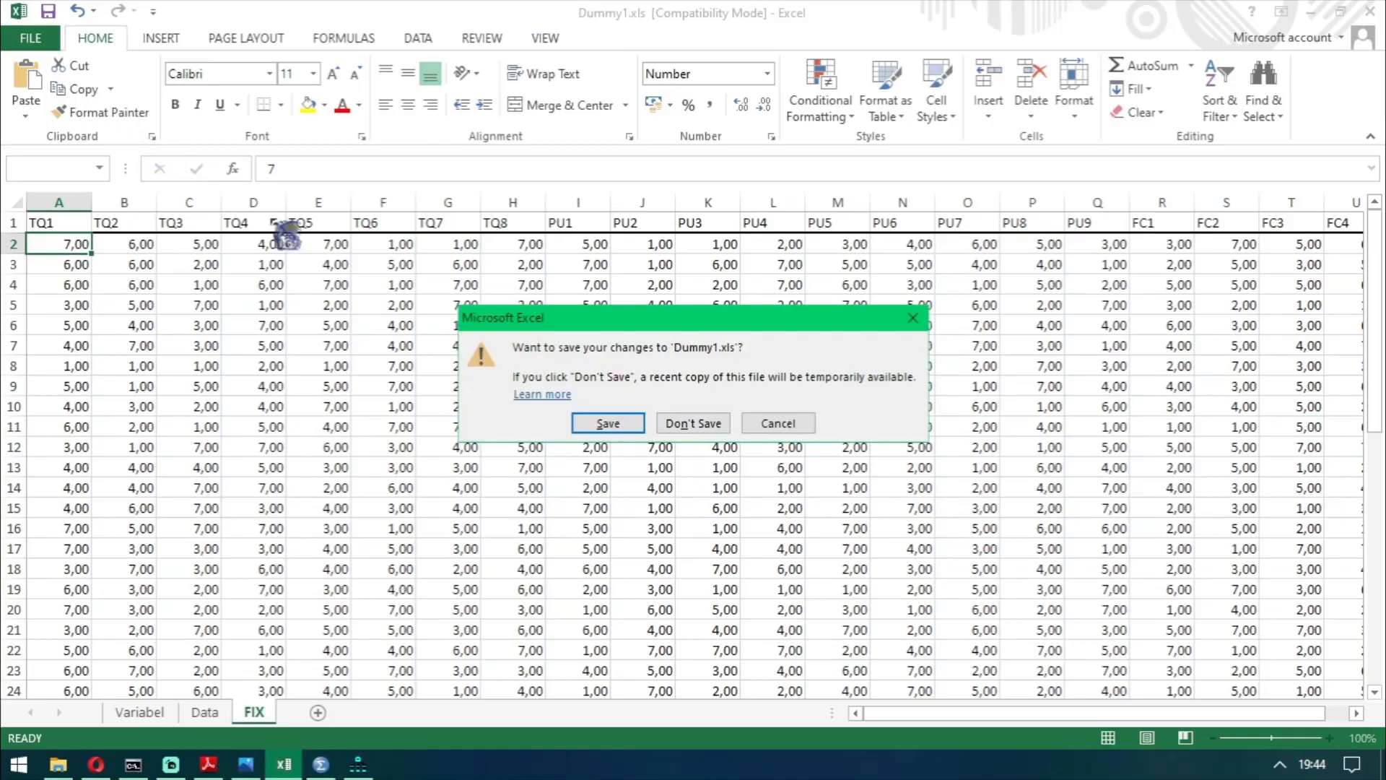
click(693, 424)
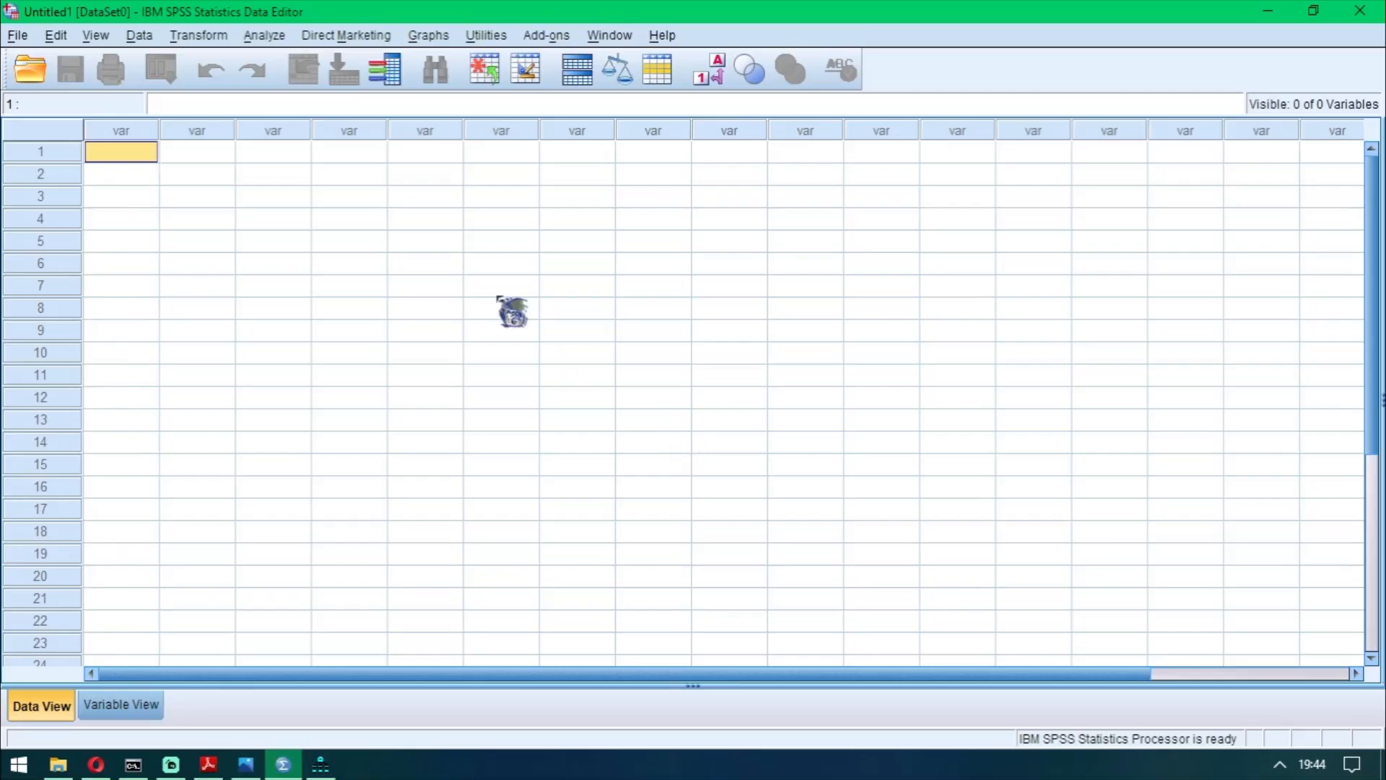
Start opening a data file and browse to the folder D:\CV\S2\SMT2\Statistika Terapan\Jurnal Kelompok.
click(21, 36)
mouse_move(79, 87)
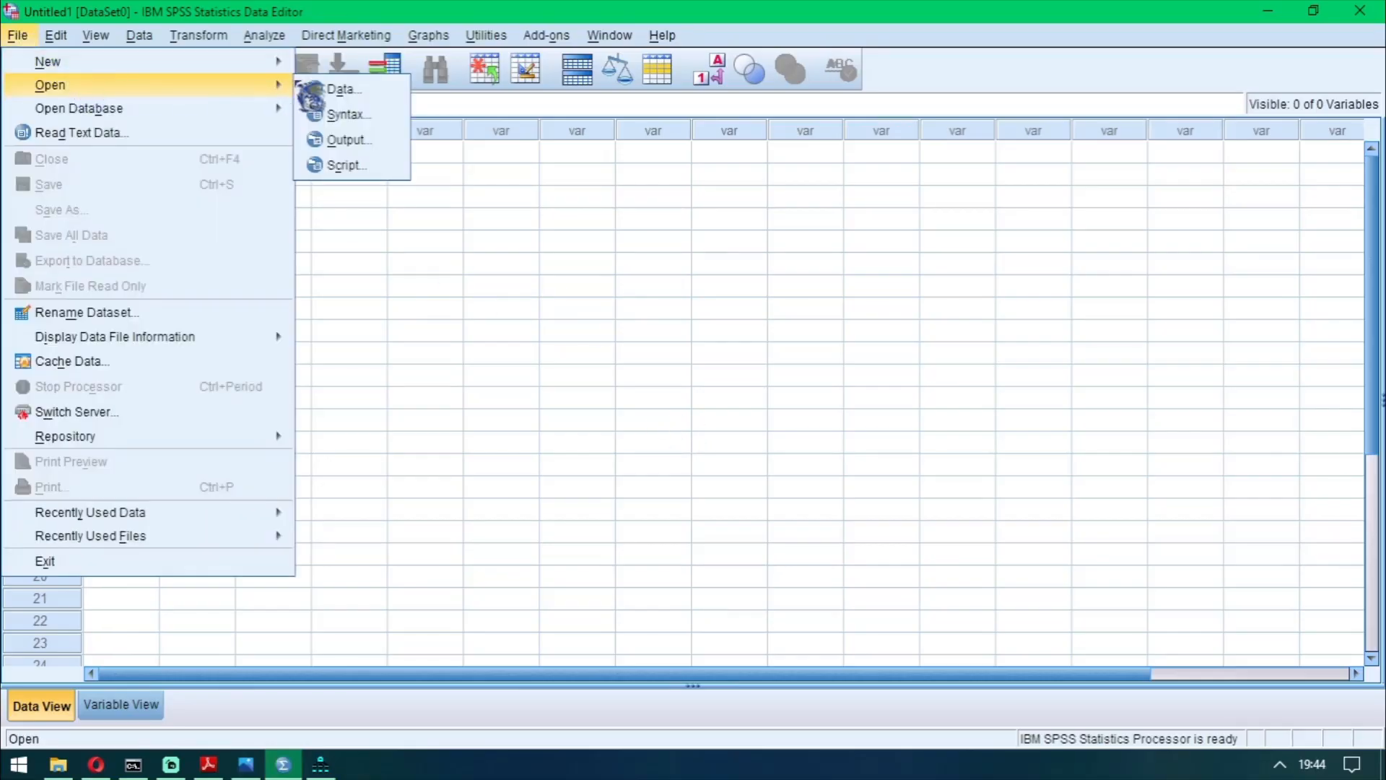
click(328, 88)
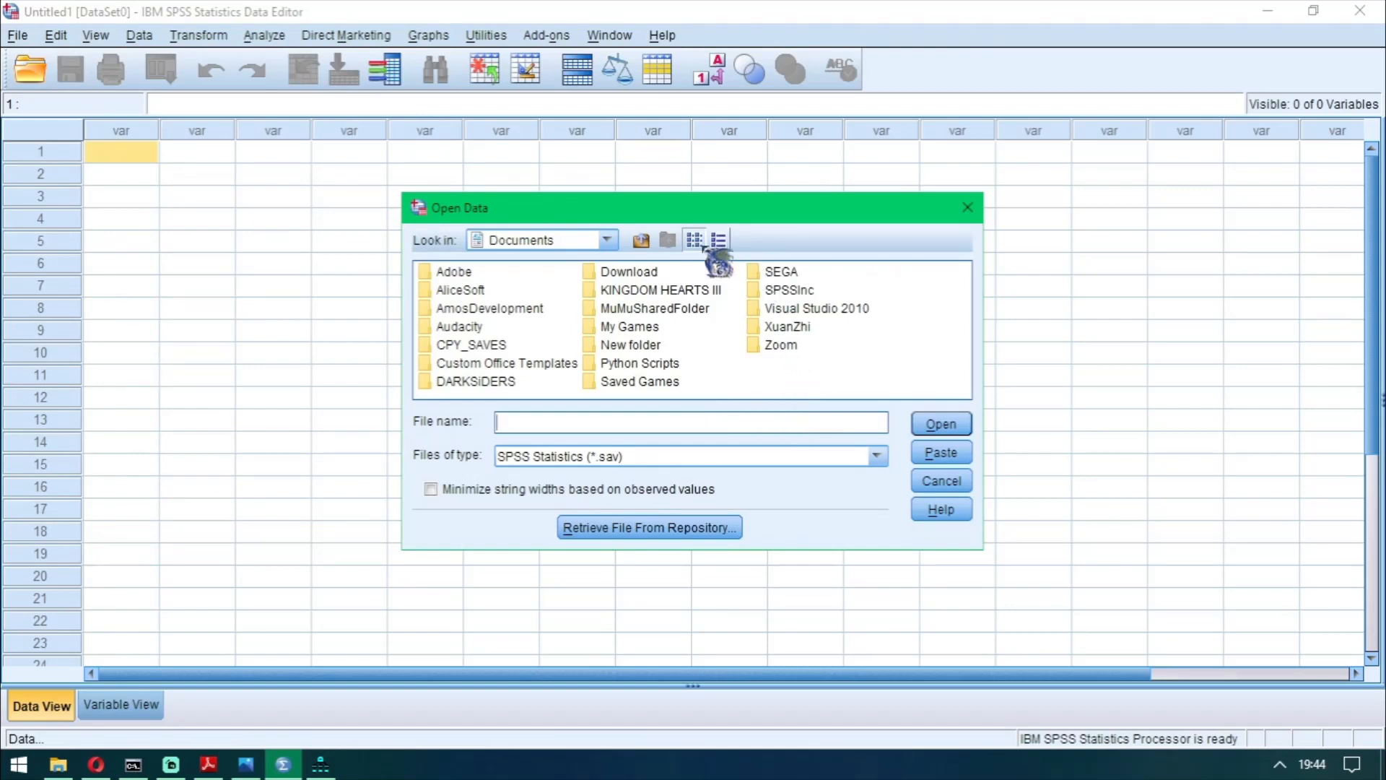
click(607, 239)
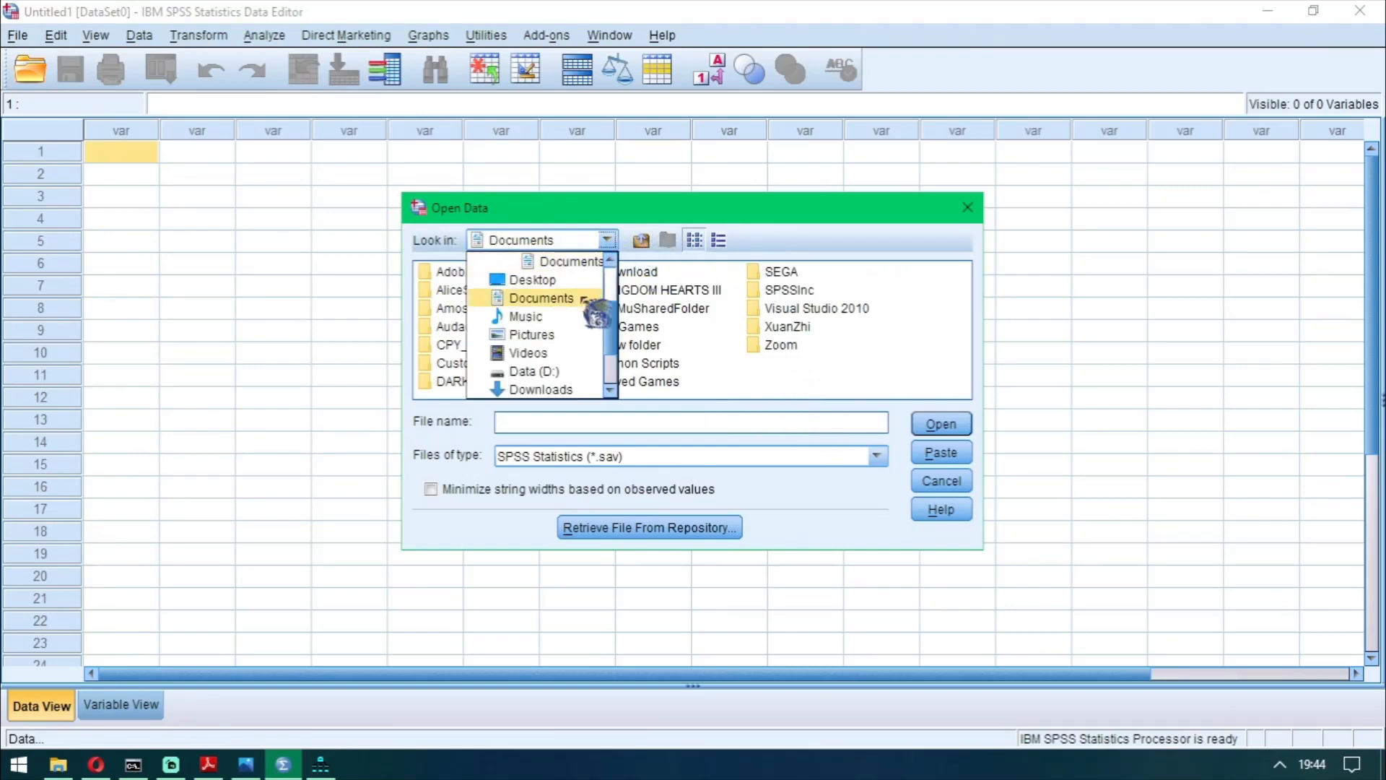
click(563, 370)
double_click(444, 289)
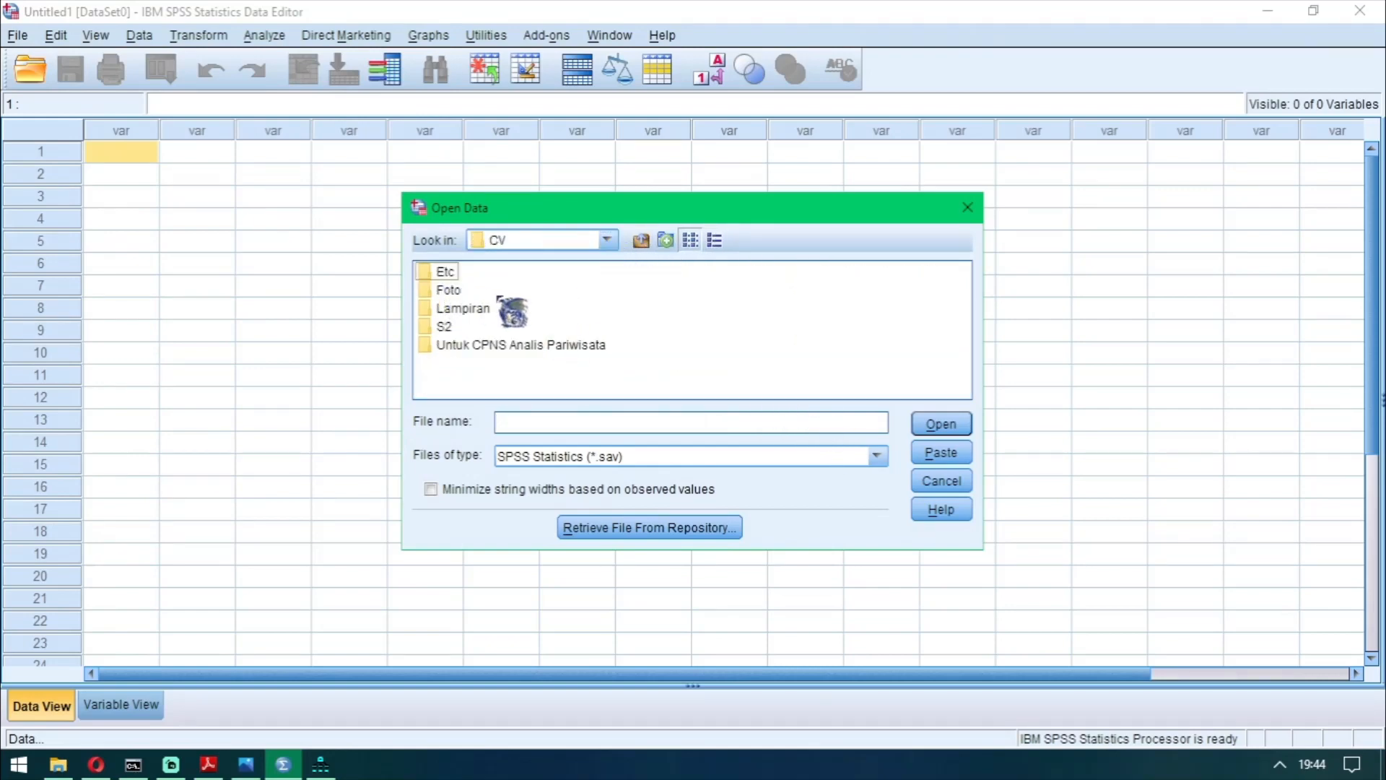
double_click(444, 326)
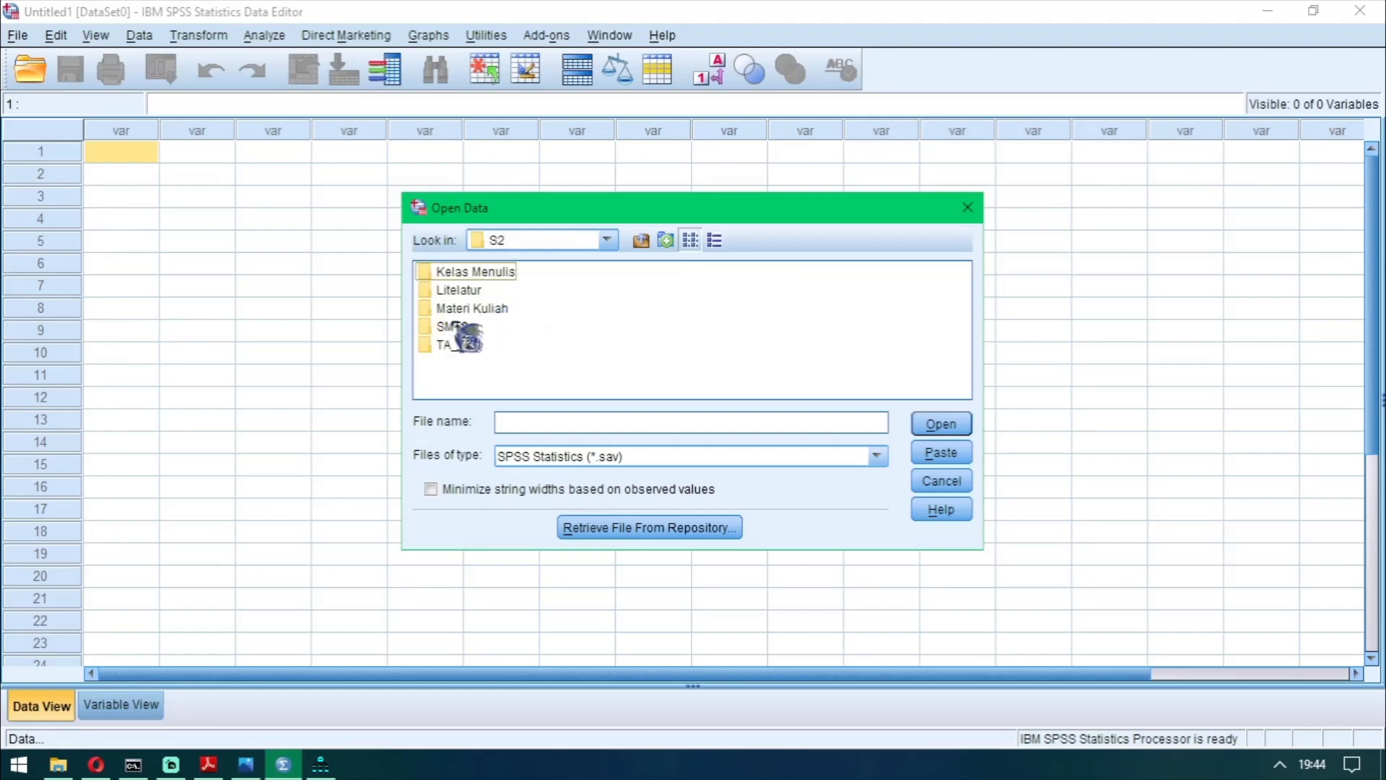
double_click(451, 325)
double_click(509, 326)
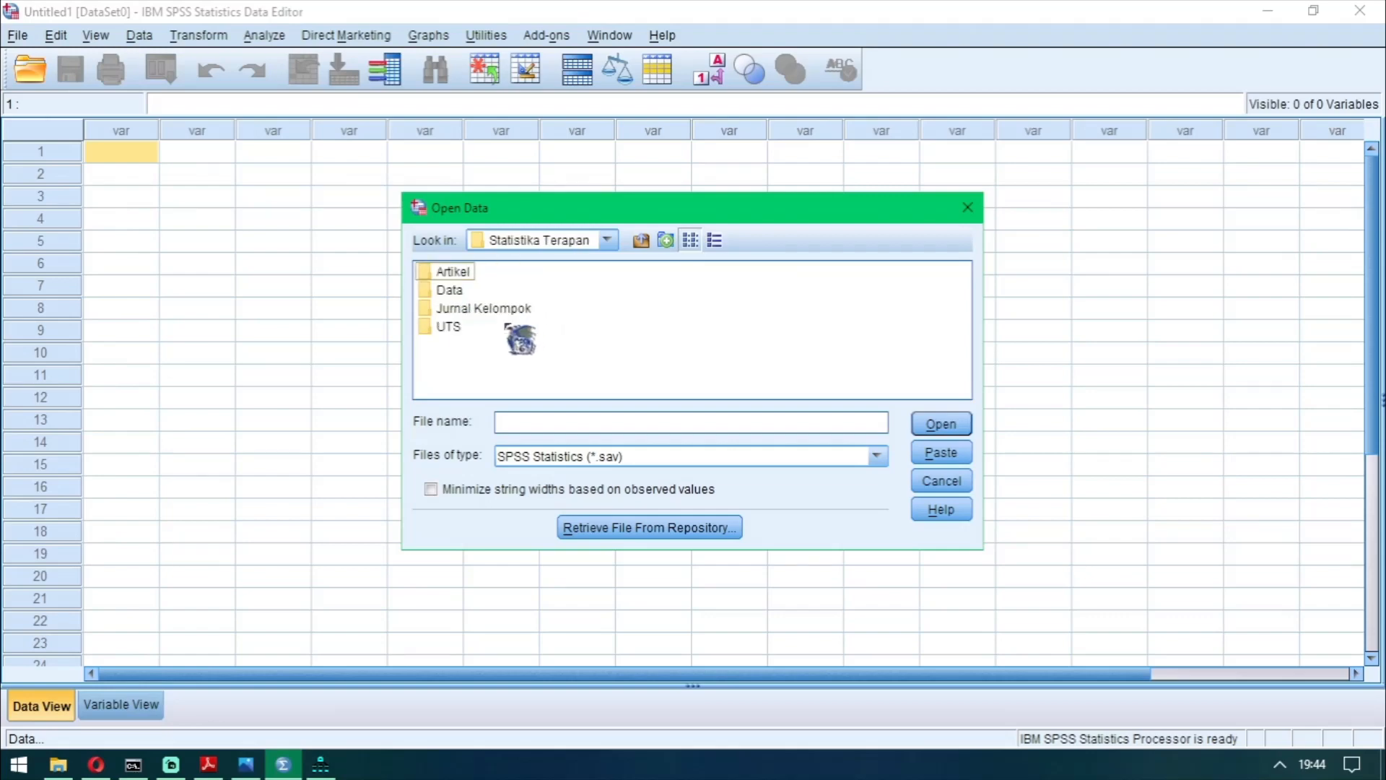
double_click(466, 308)
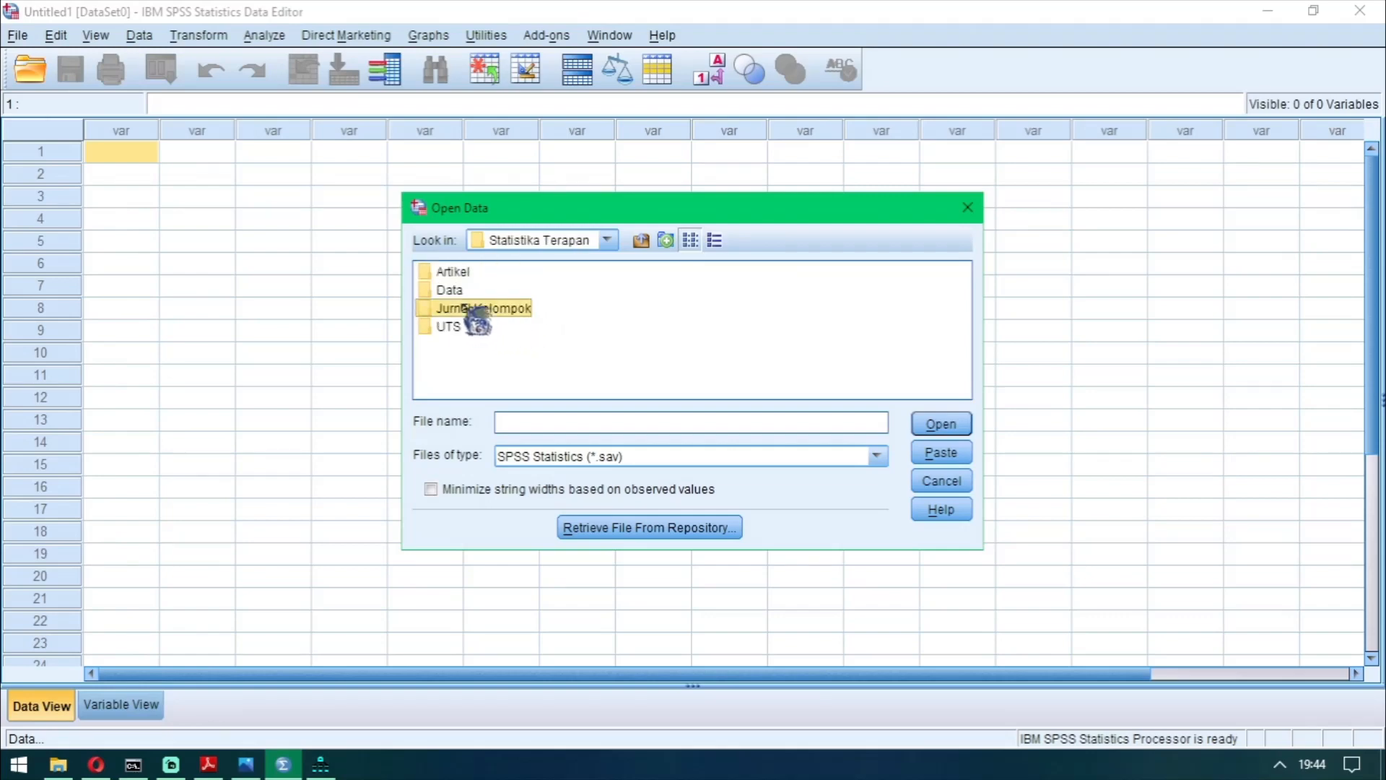
Set the file type to Excel (*.xls, *.xlsx, *.xlsm) and open Dummy1.xls.
click(838, 455)
click(800, 530)
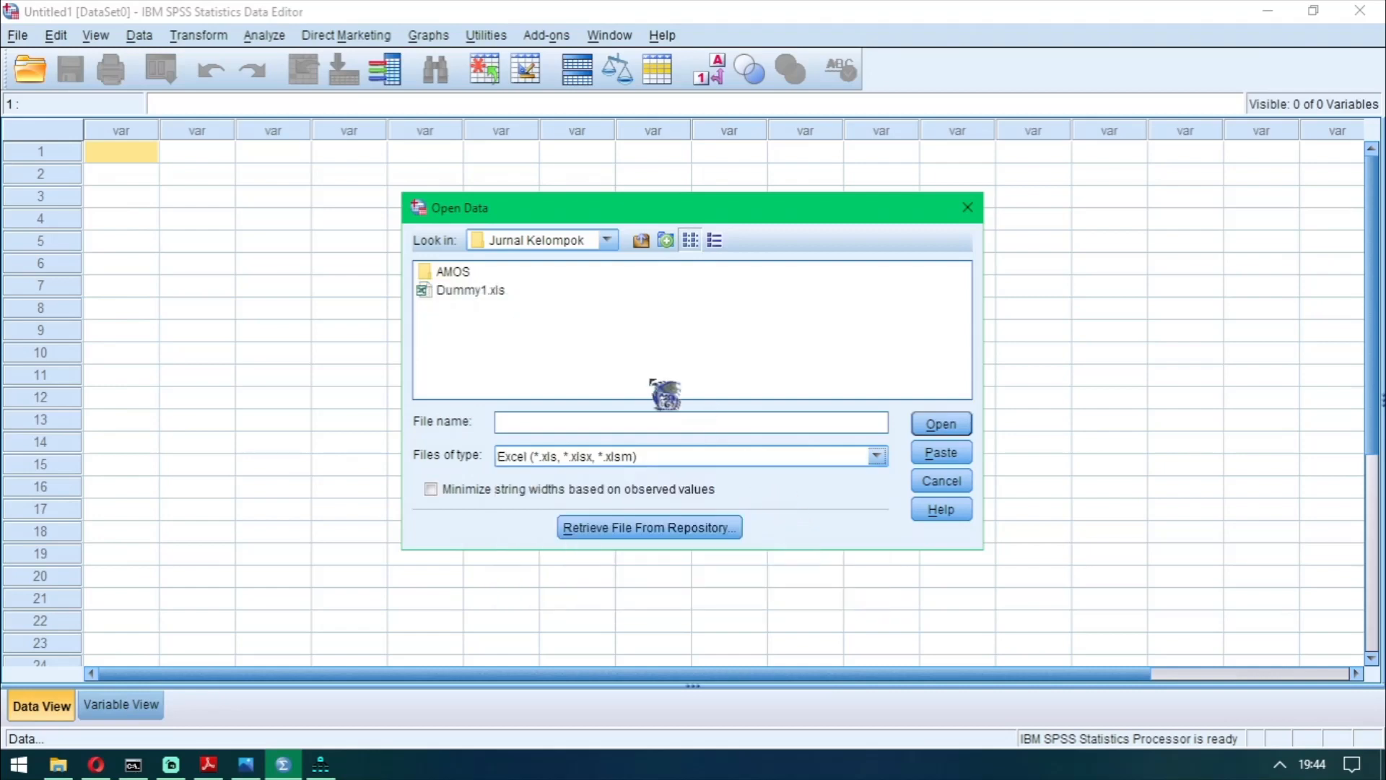
click(473, 290)
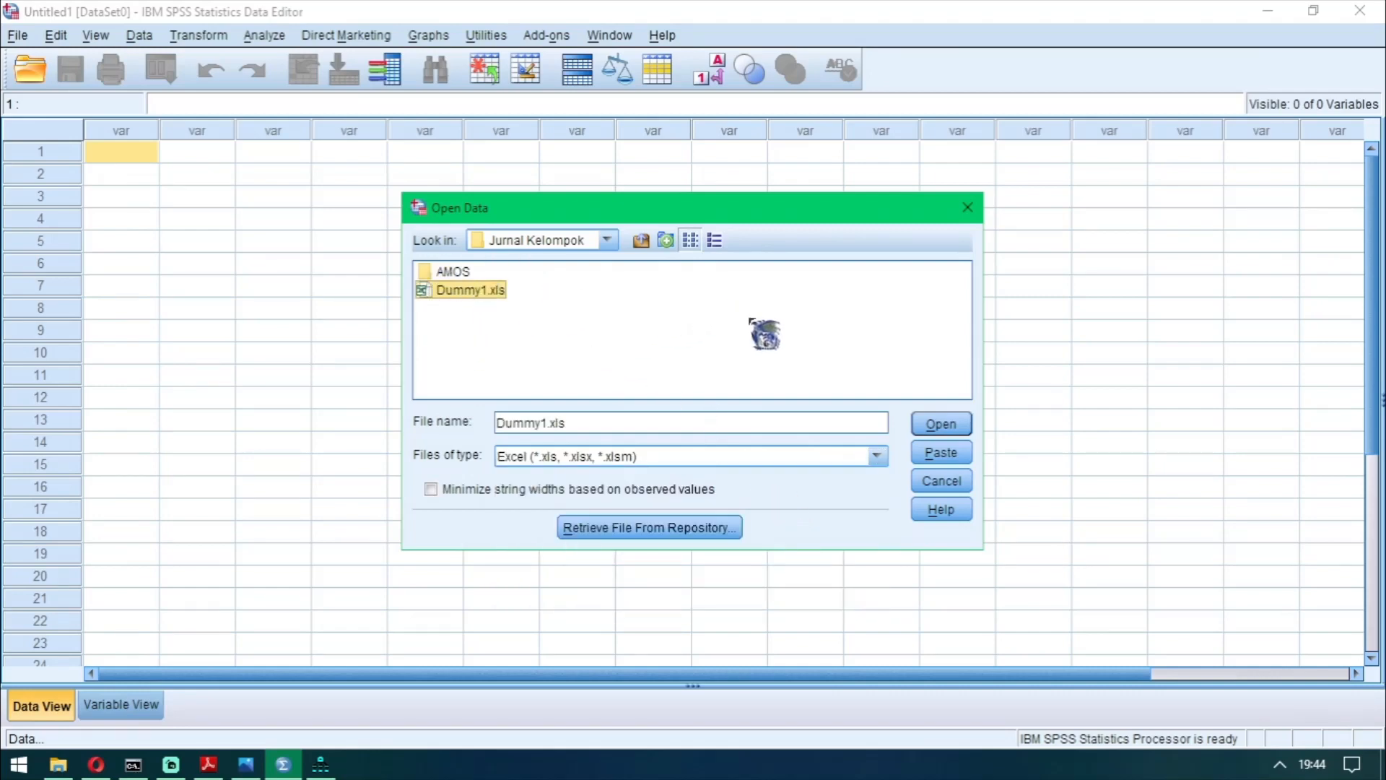
click(949, 429)
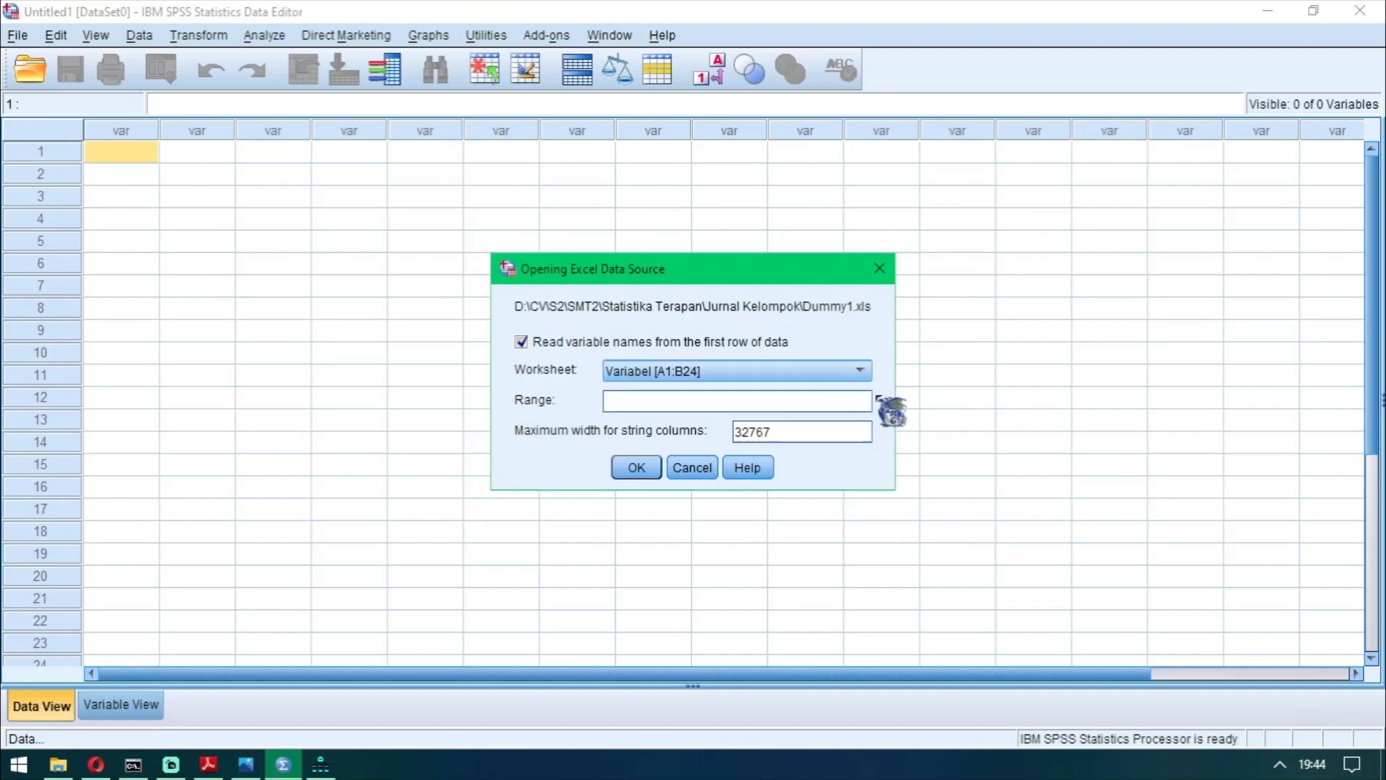
Import the FIX [A1:U51] worksheet, reading variable names from the first row of data.
click(686, 372)
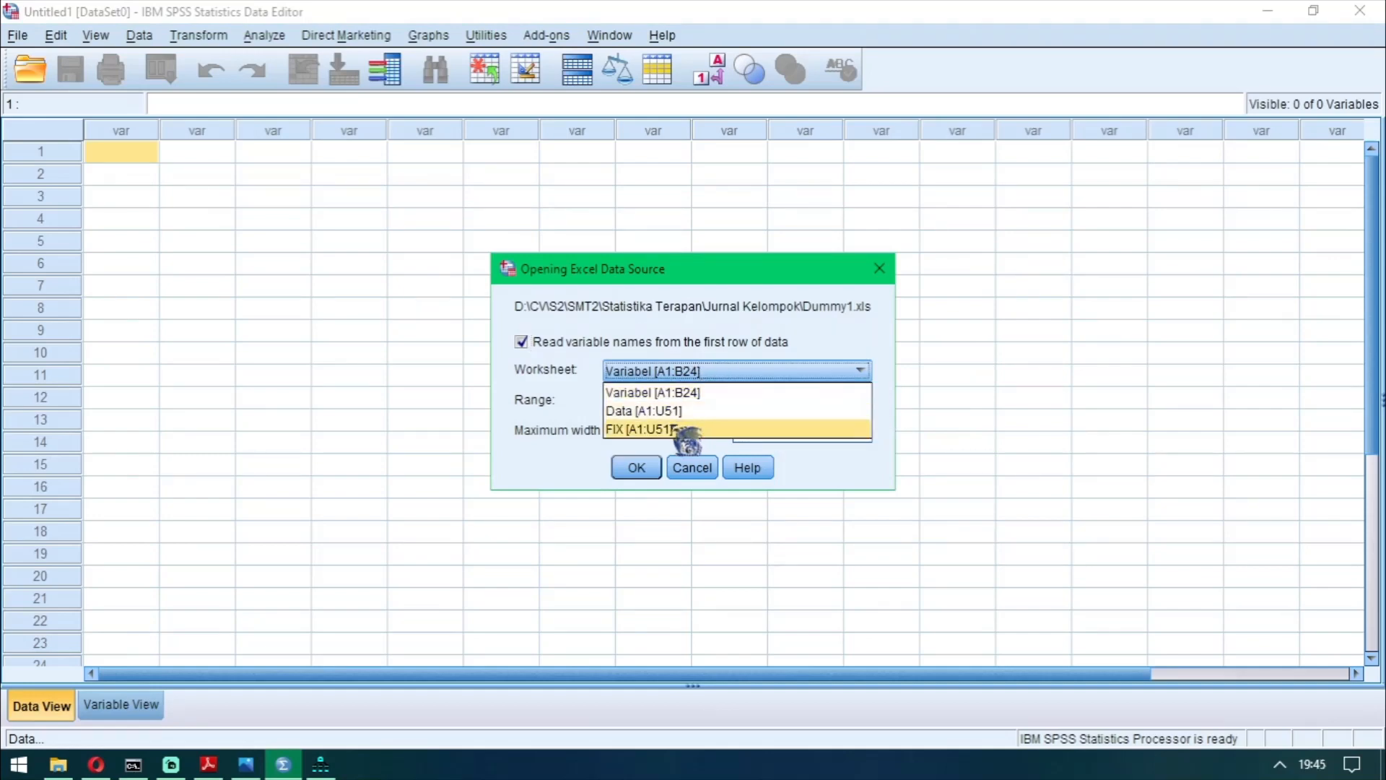
click(646, 430)
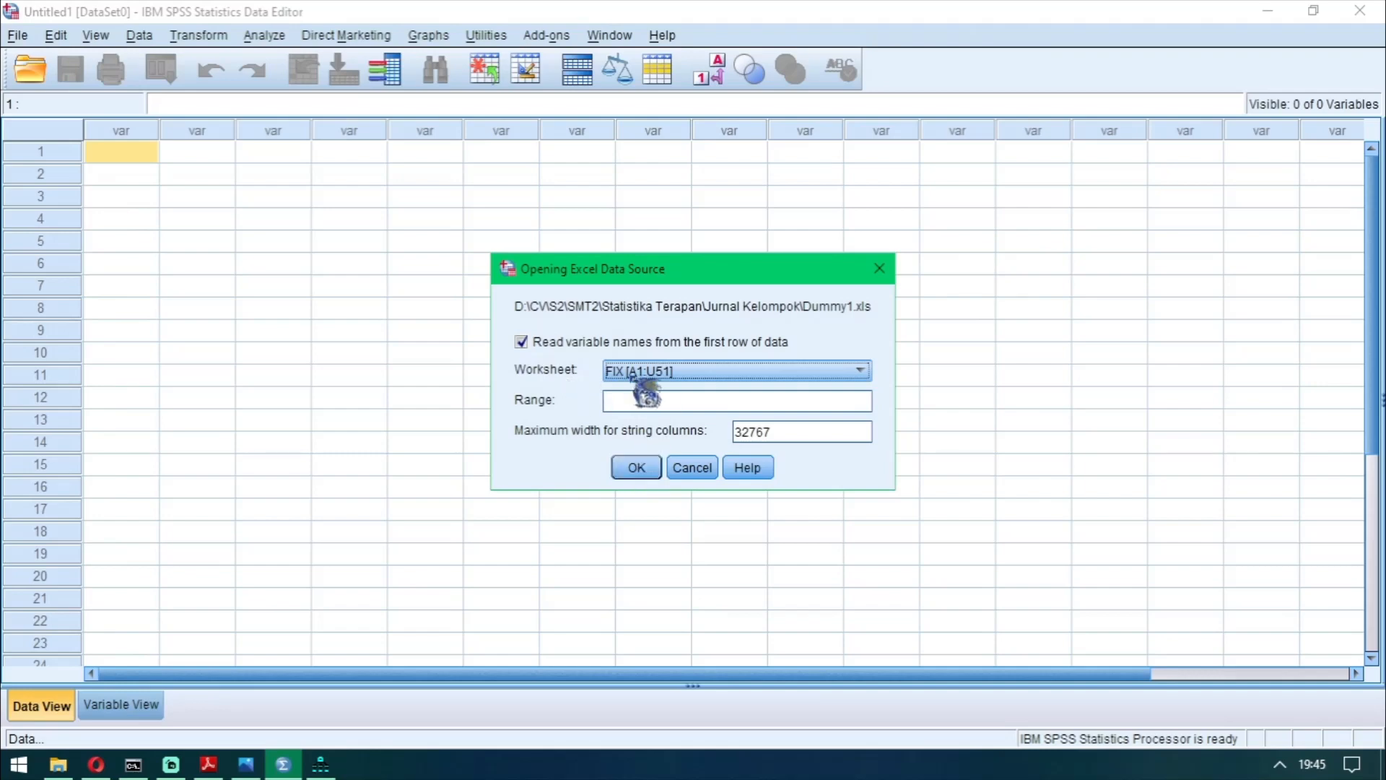
click(635, 471)
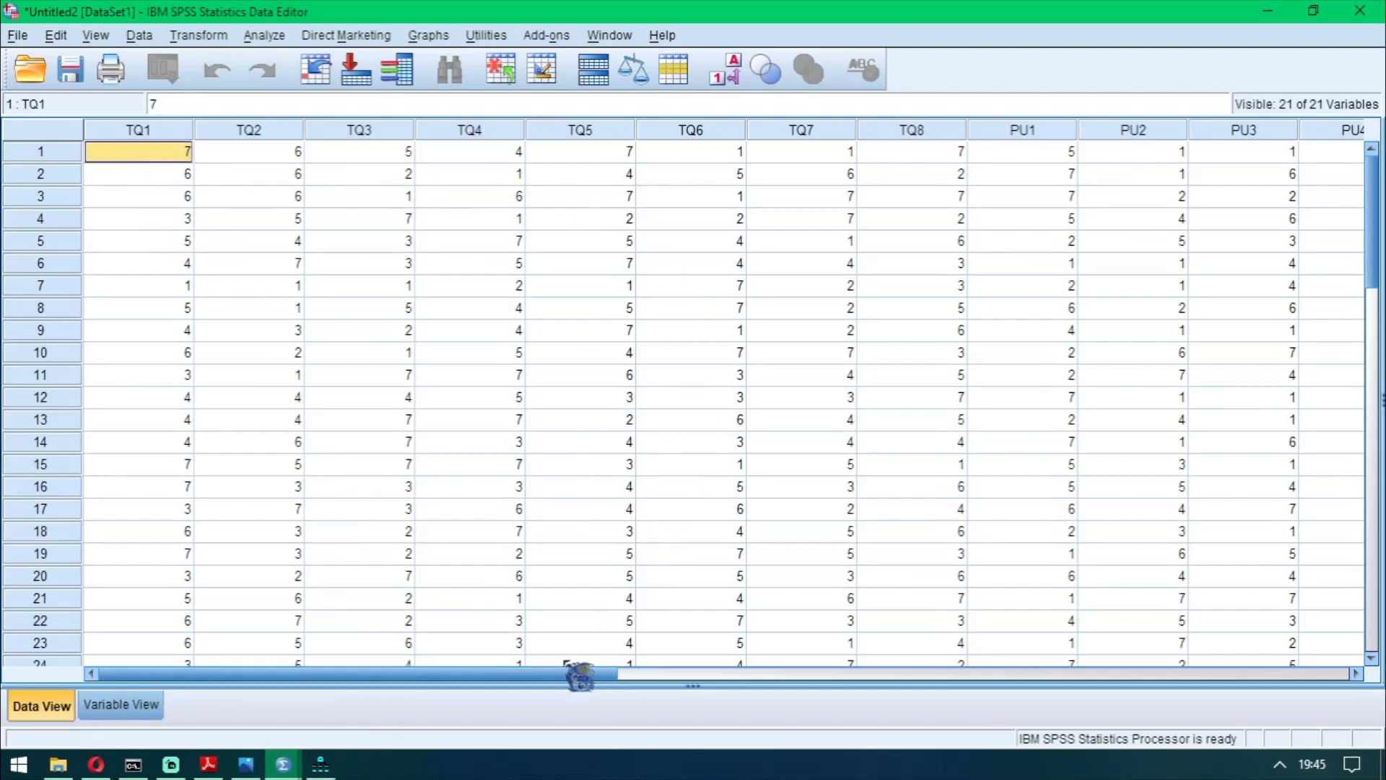
Look over the imported rows and save the dataset as CFA_TES2 in SPSS Statistics (*.sav) format in the Jurnal Kelompok folder.
scroll(547, 614, down, 1)
scroll(458, 514, down, 10)
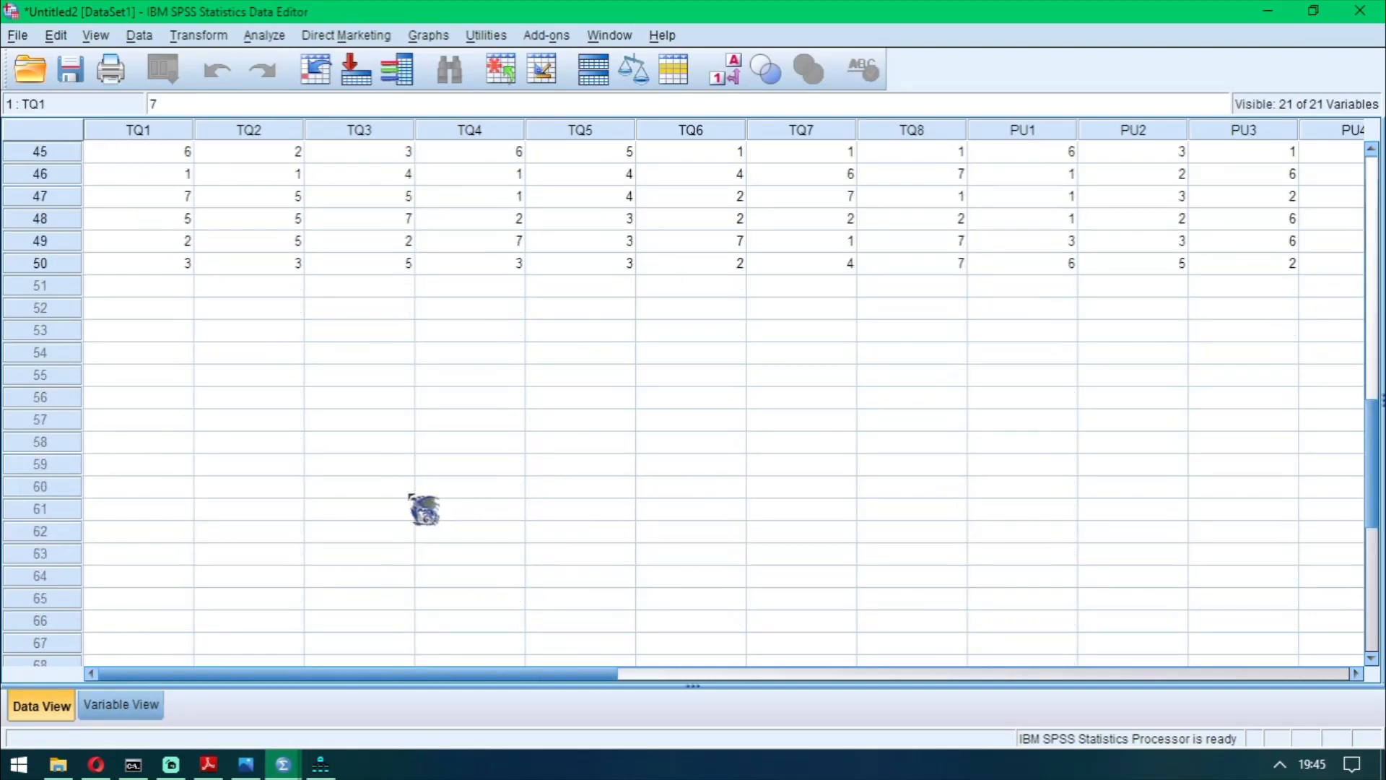
scroll(421, 510, up, 6)
scroll(402, 496, up, 5)
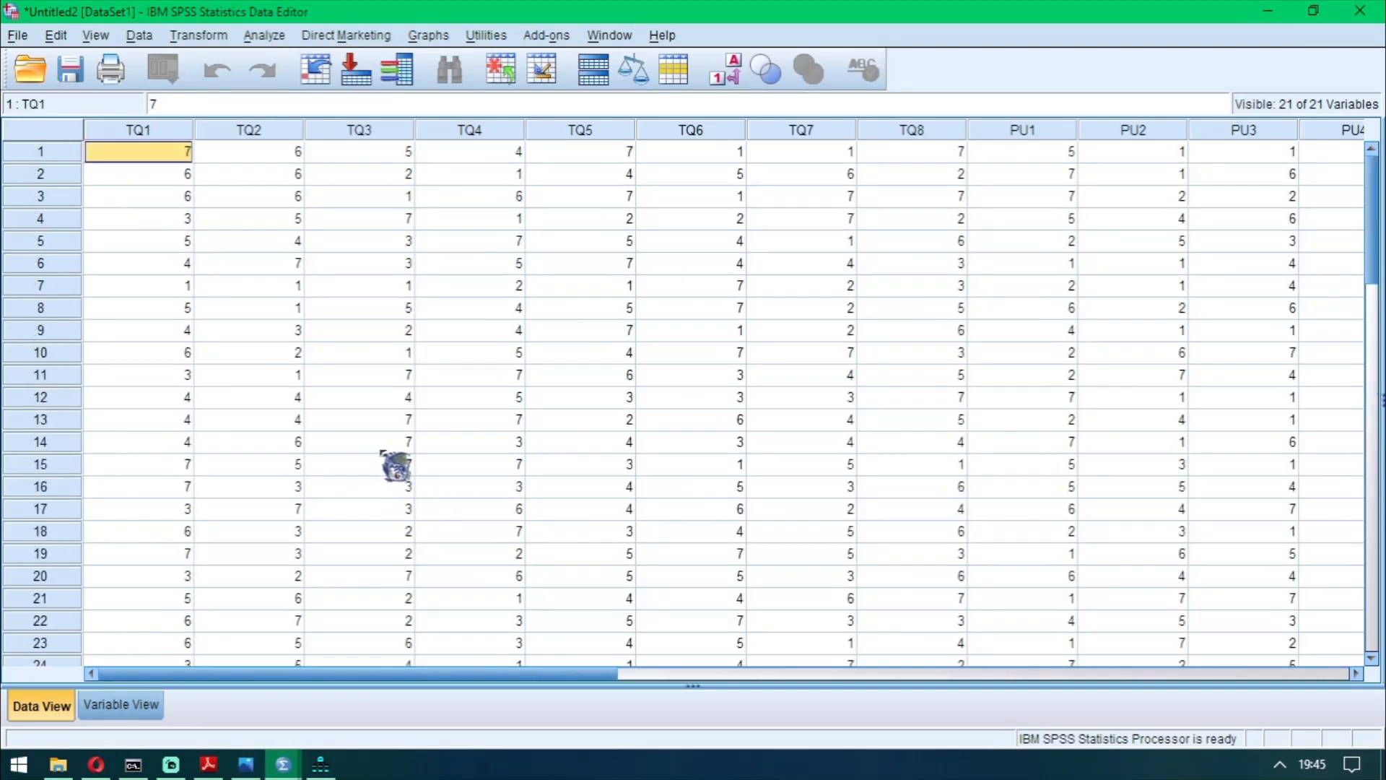
click(18, 35)
click(81, 189)
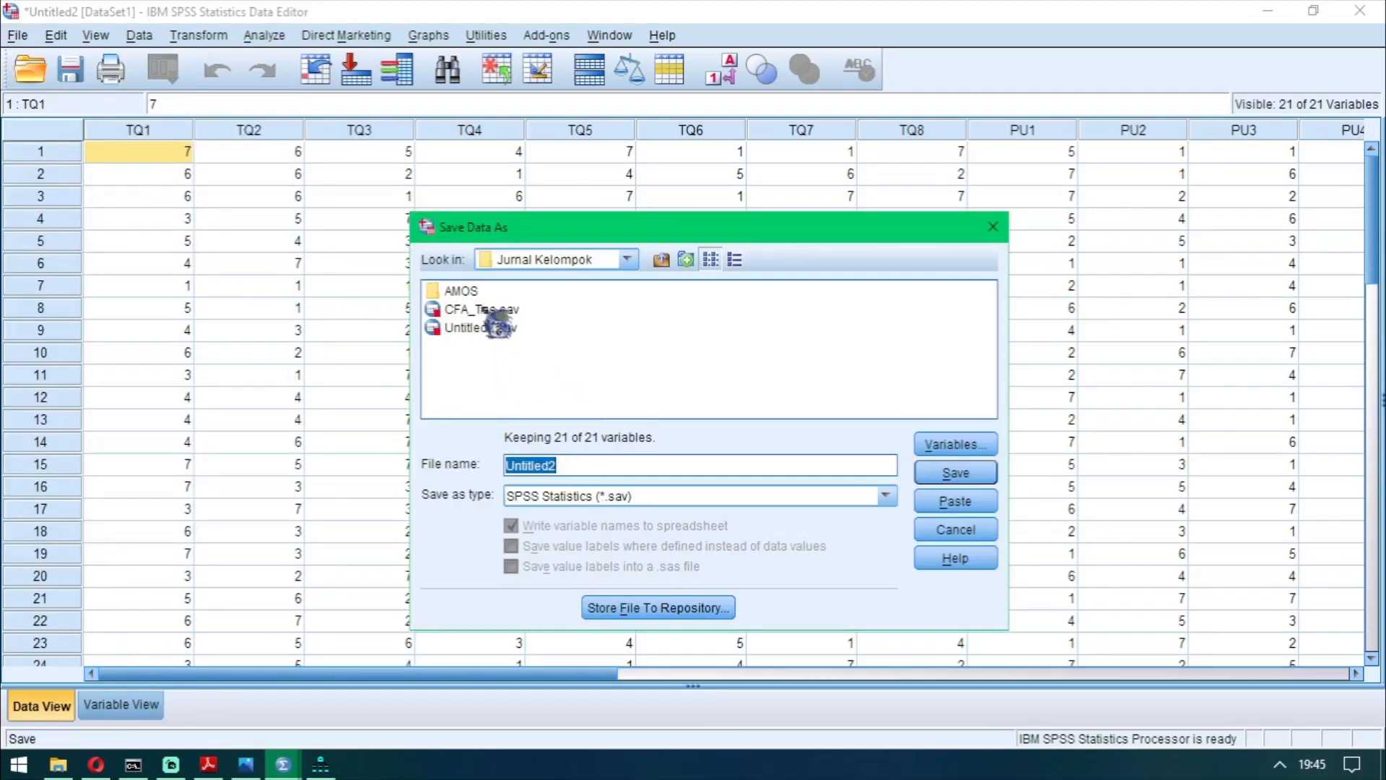
text(CFA_T)
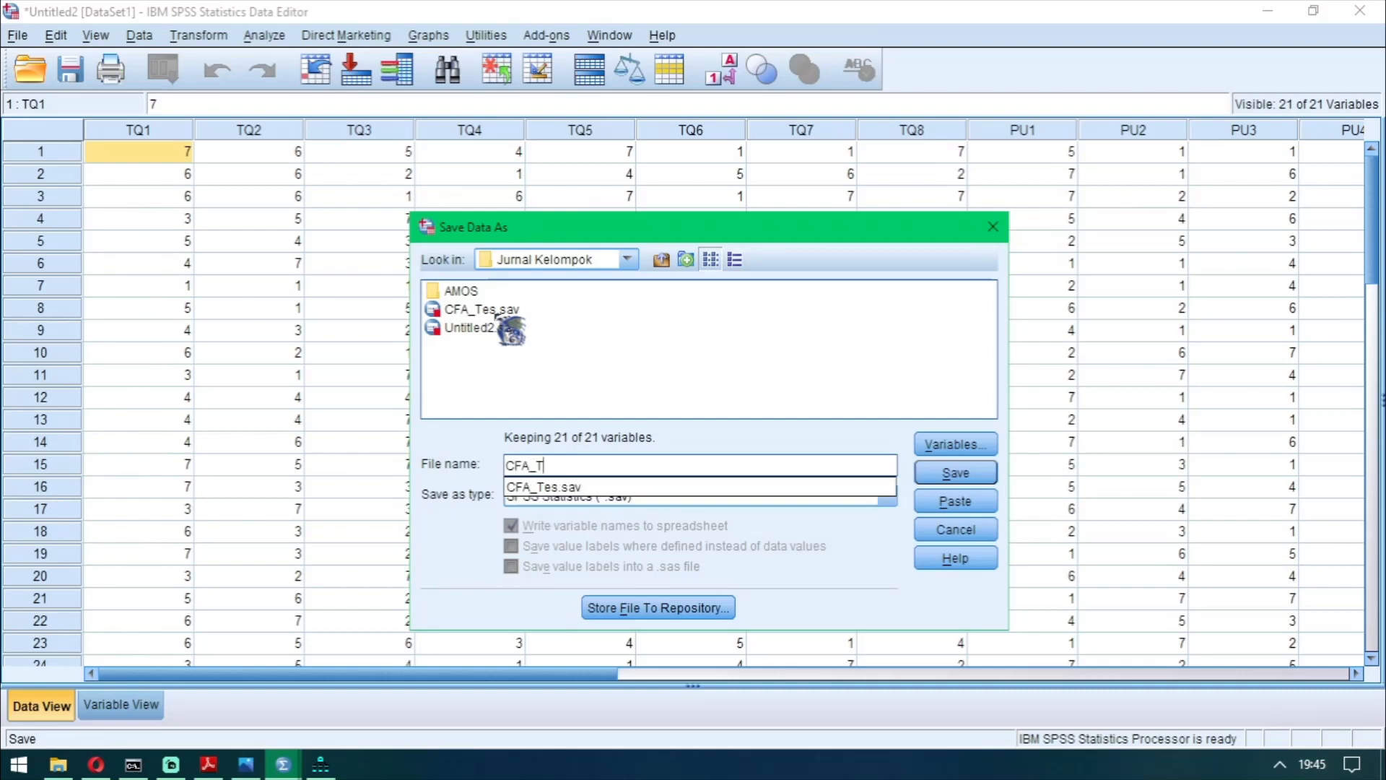
text(ES2)
key(Return)
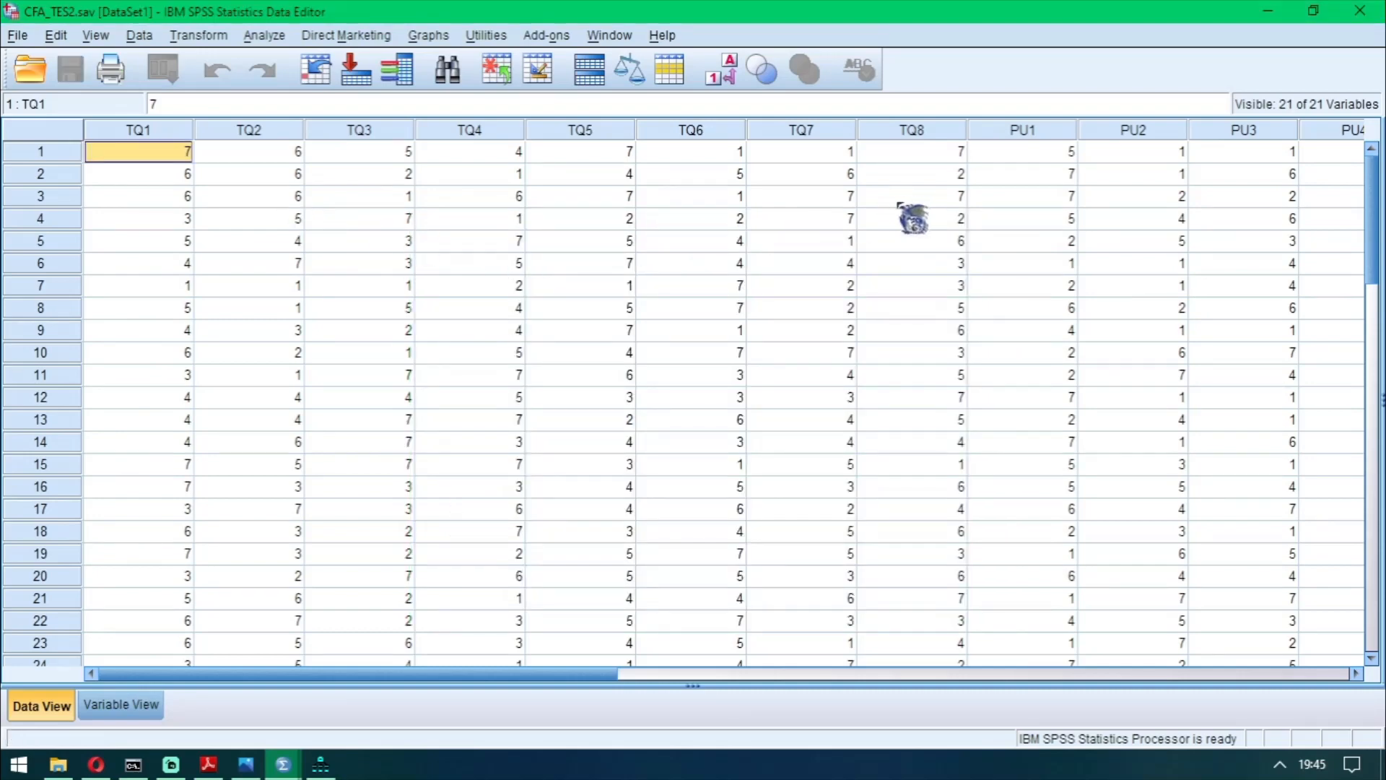
Close the SPSS Statistics Data Editor and switch to the unnamed project with the blank path diagram in Amos Graphics.
click(1360, 10)
click(699, 405)
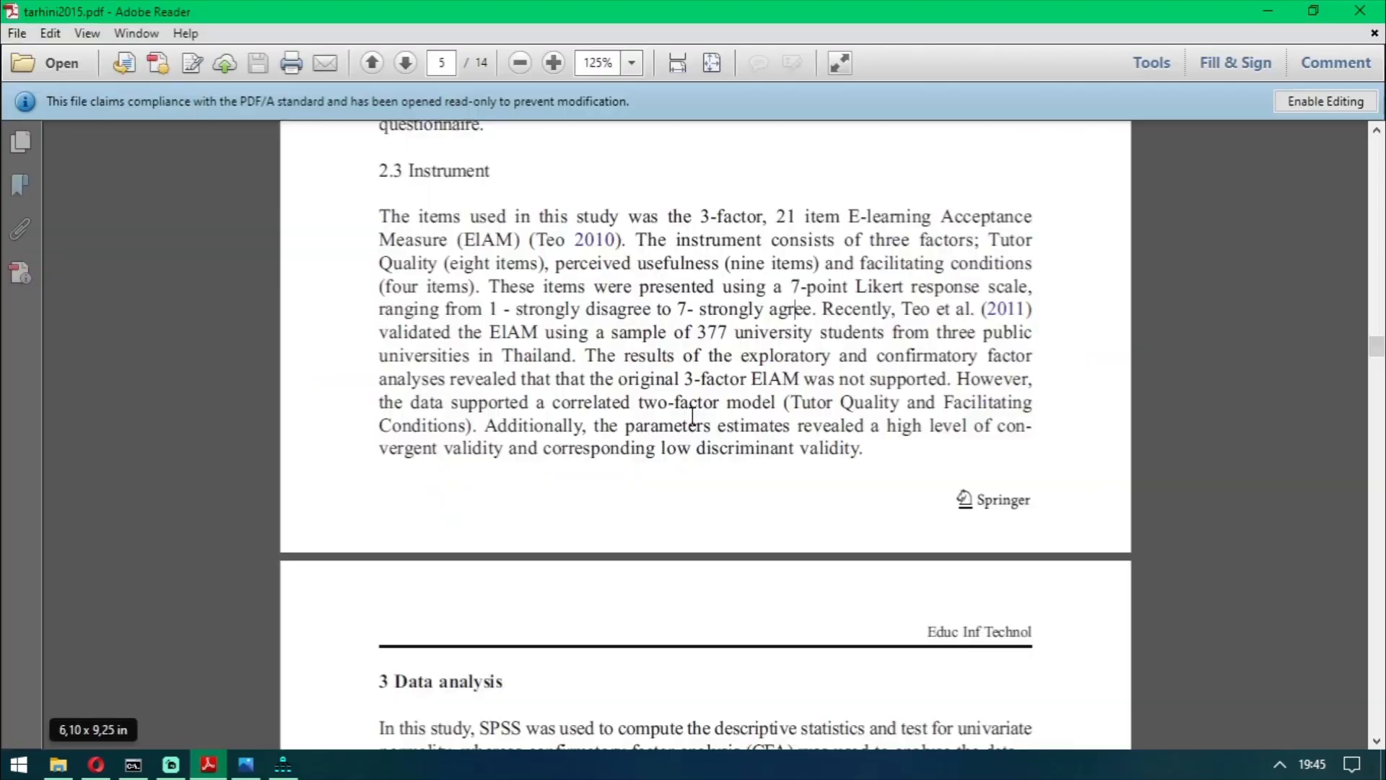
mouse_move(283, 764)
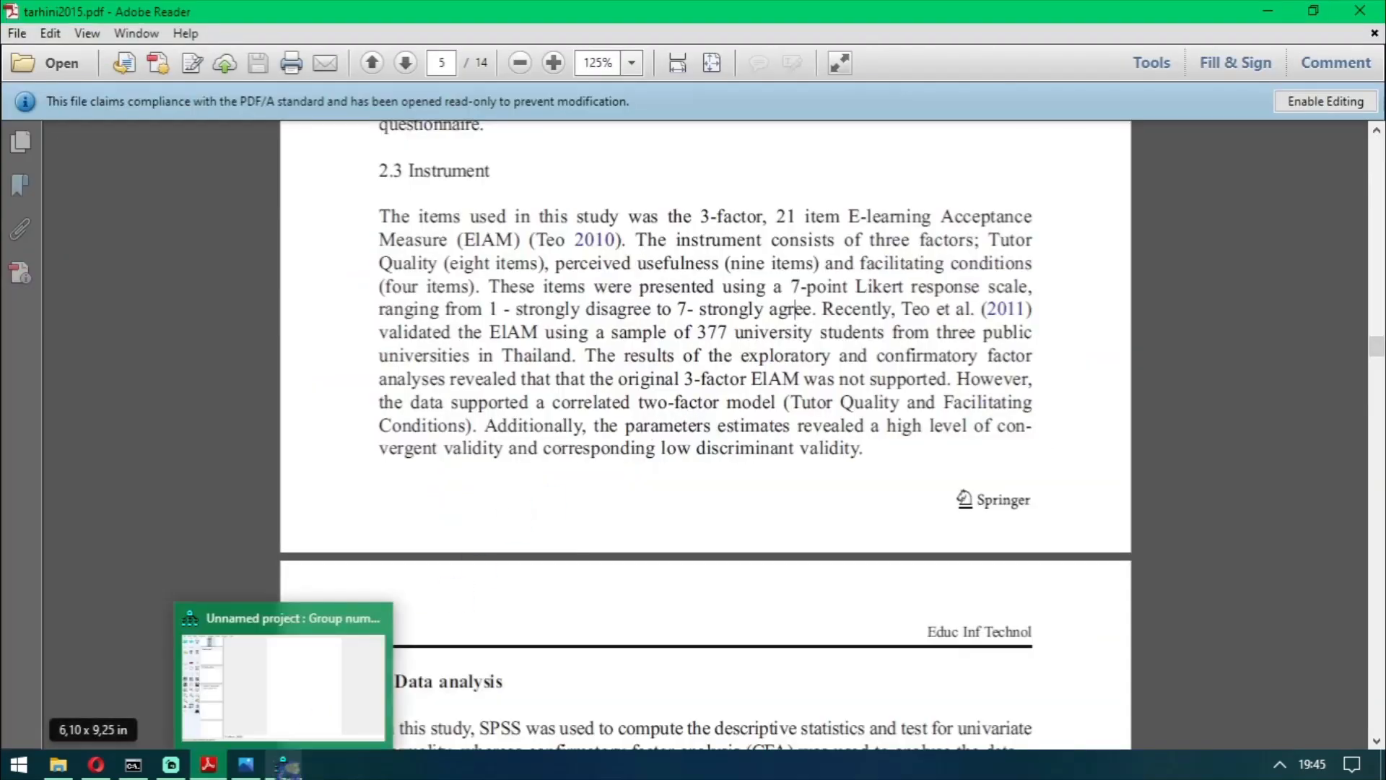
click(270, 688)
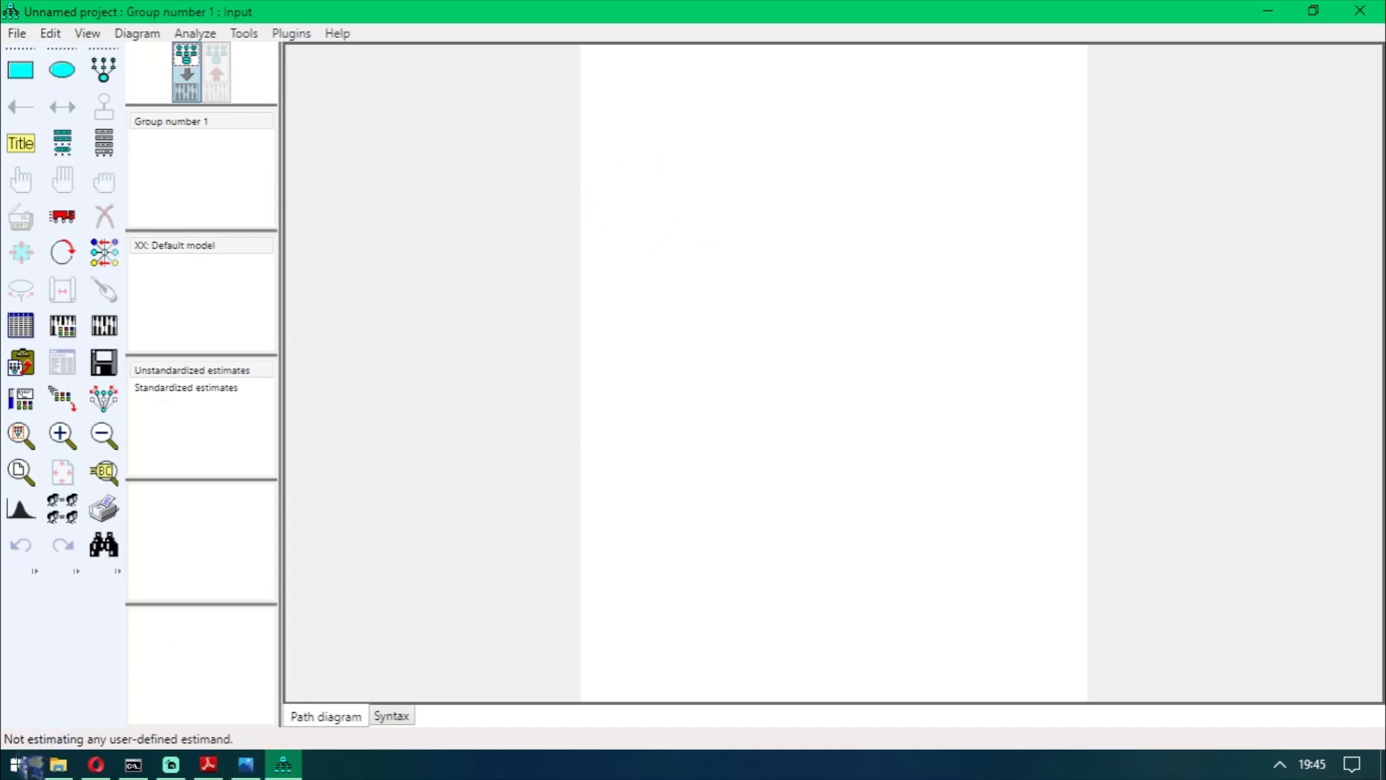
click(22, 761)
scroll(139, 455, down, 10)
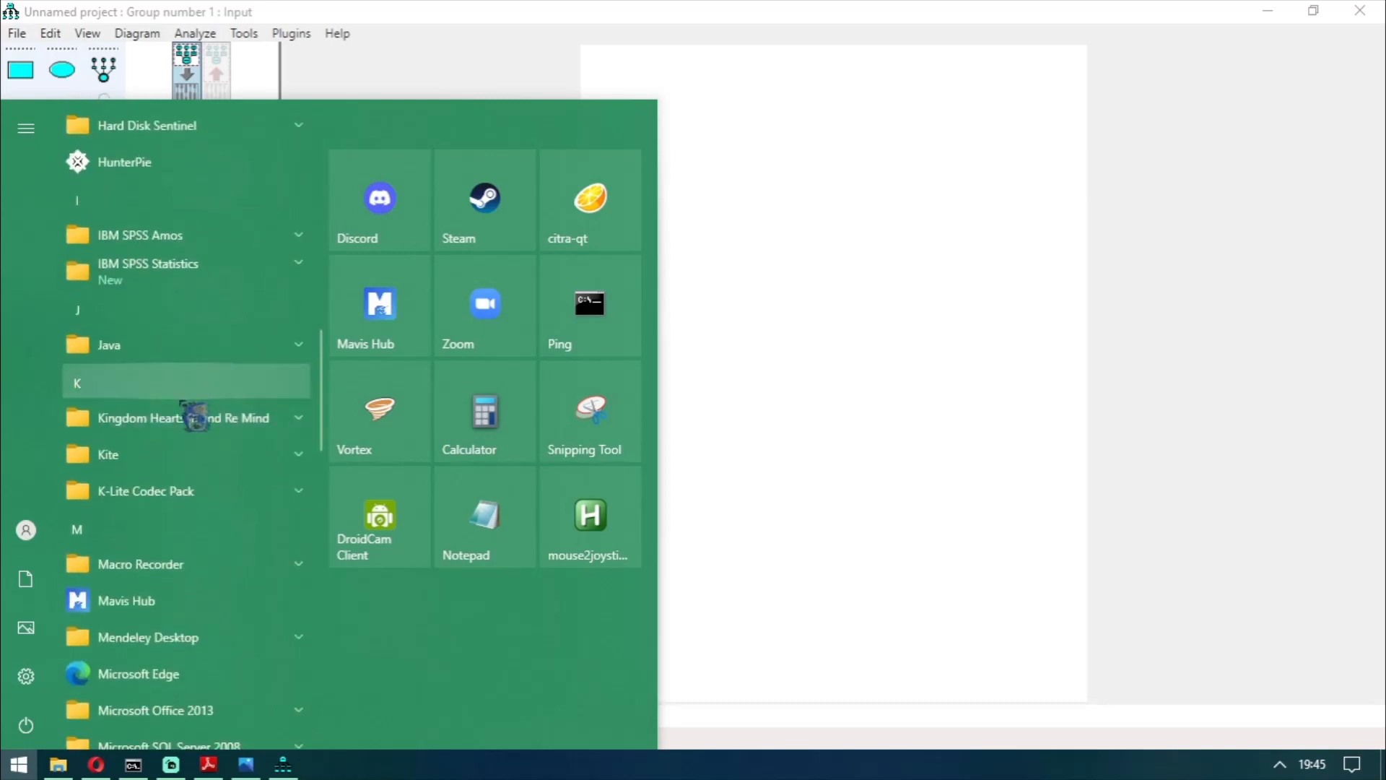
click(182, 244)
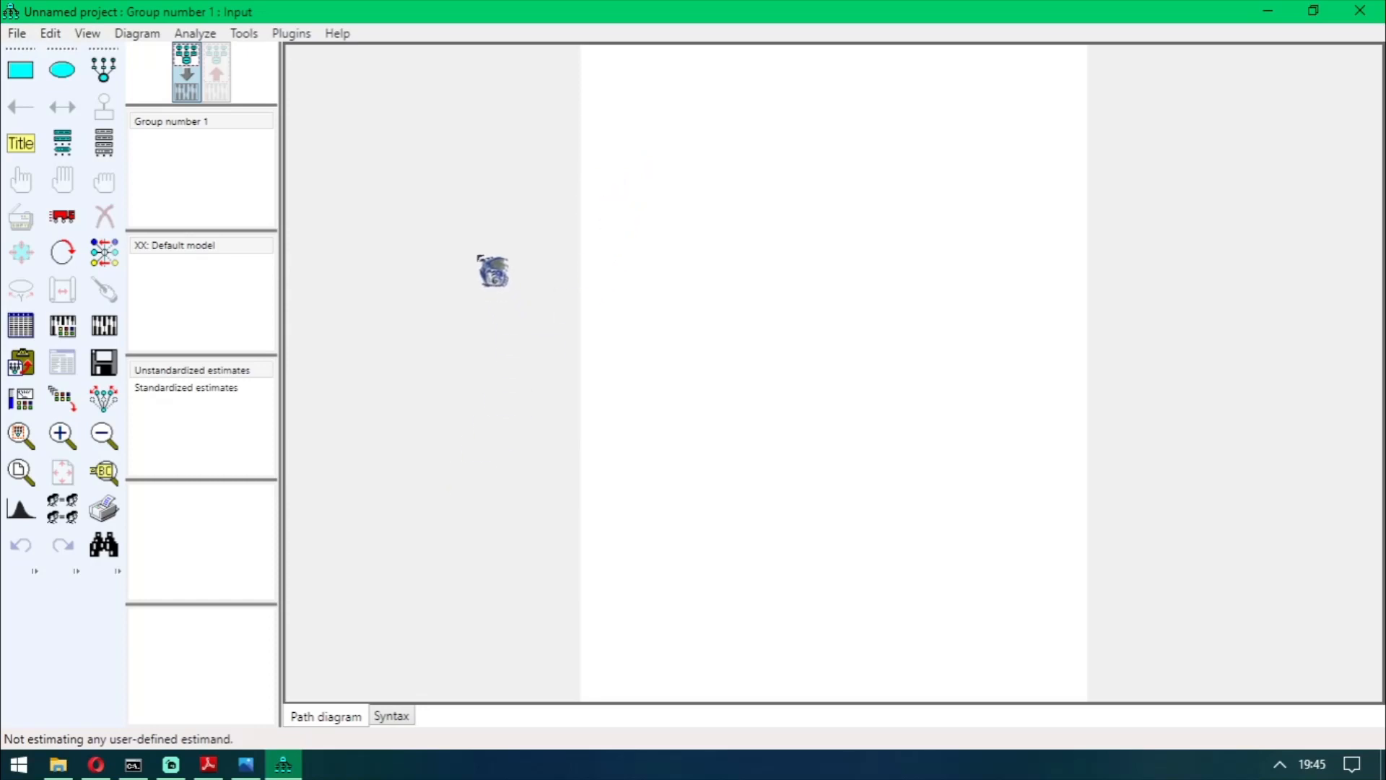
Draw a latent variable with seven indicators and their error terms near the upper-left part of the page.
click(103, 70)
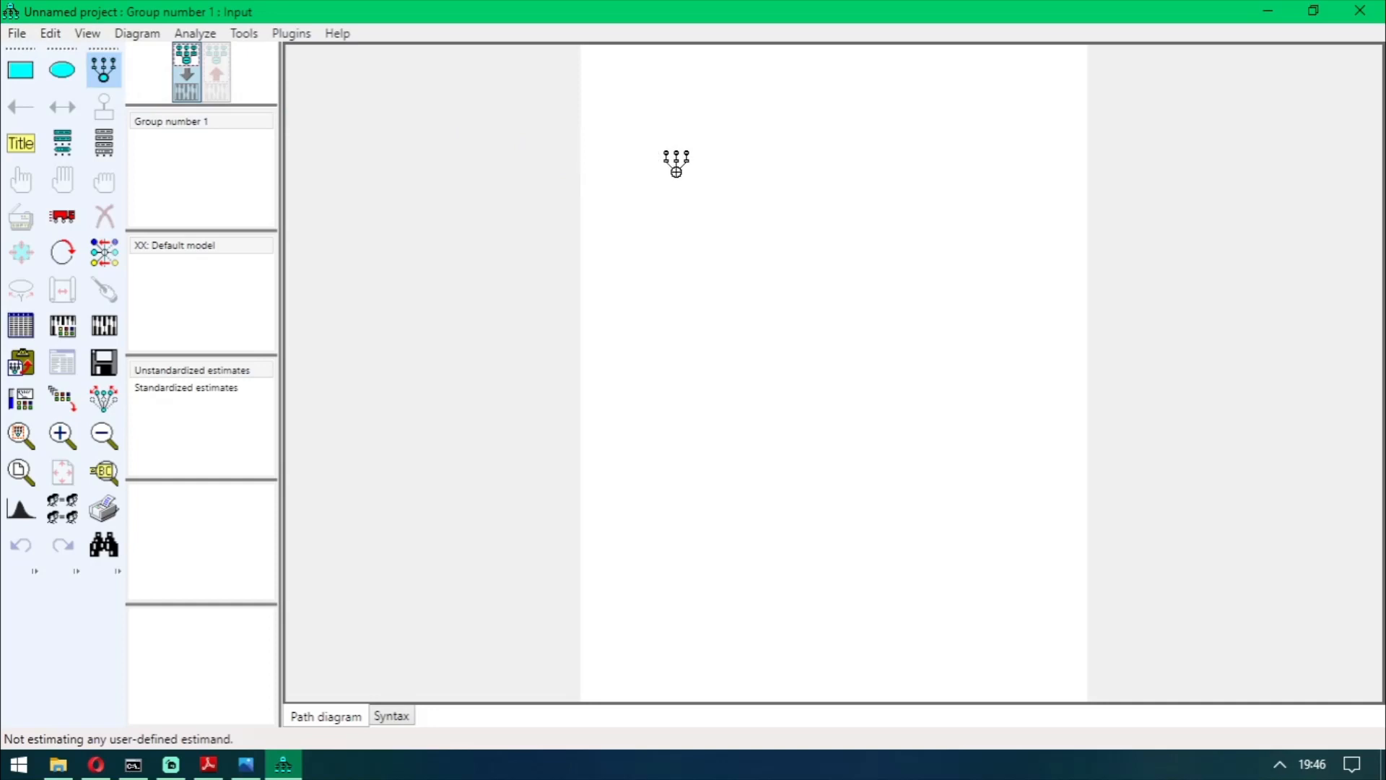
click(686, 171)
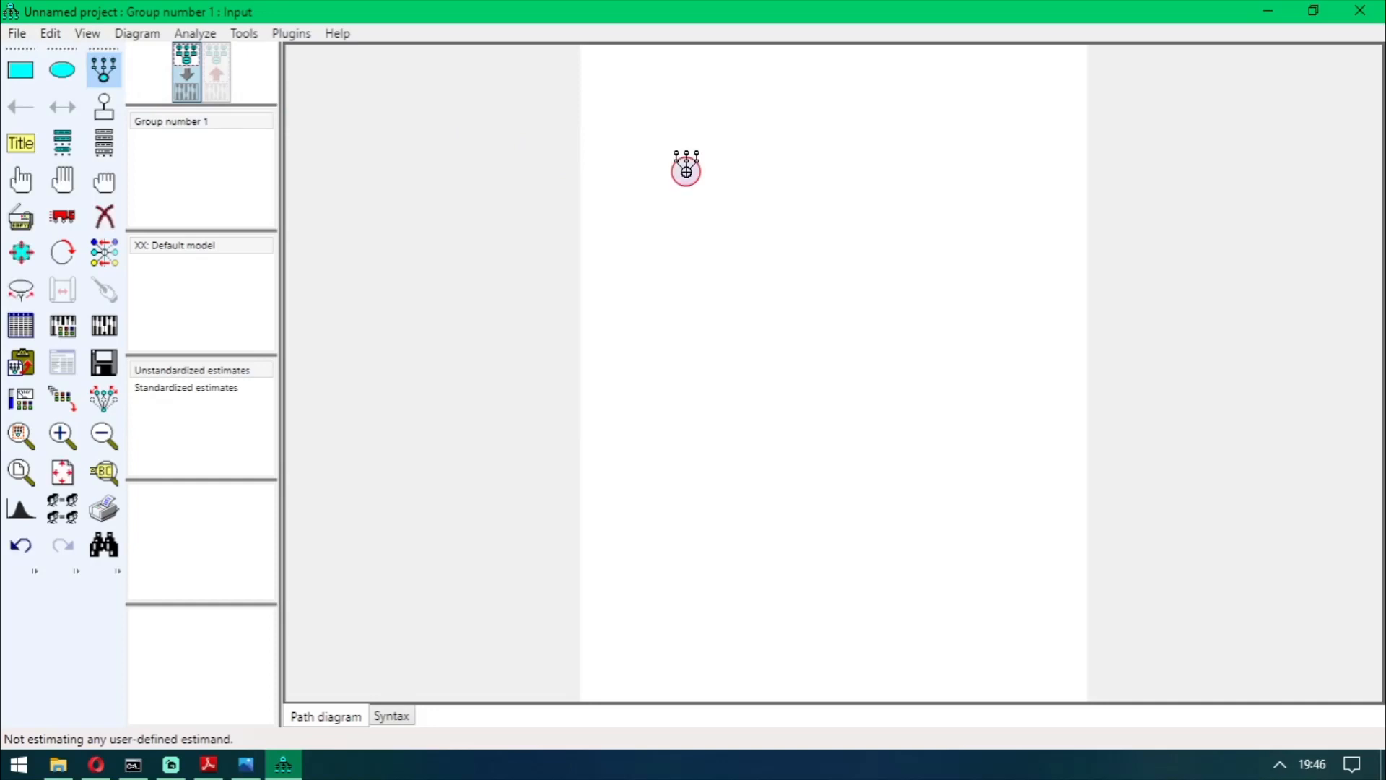
click(686, 172)
click(686, 171)
click(686, 171)
click(686, 171)
click(686, 172)
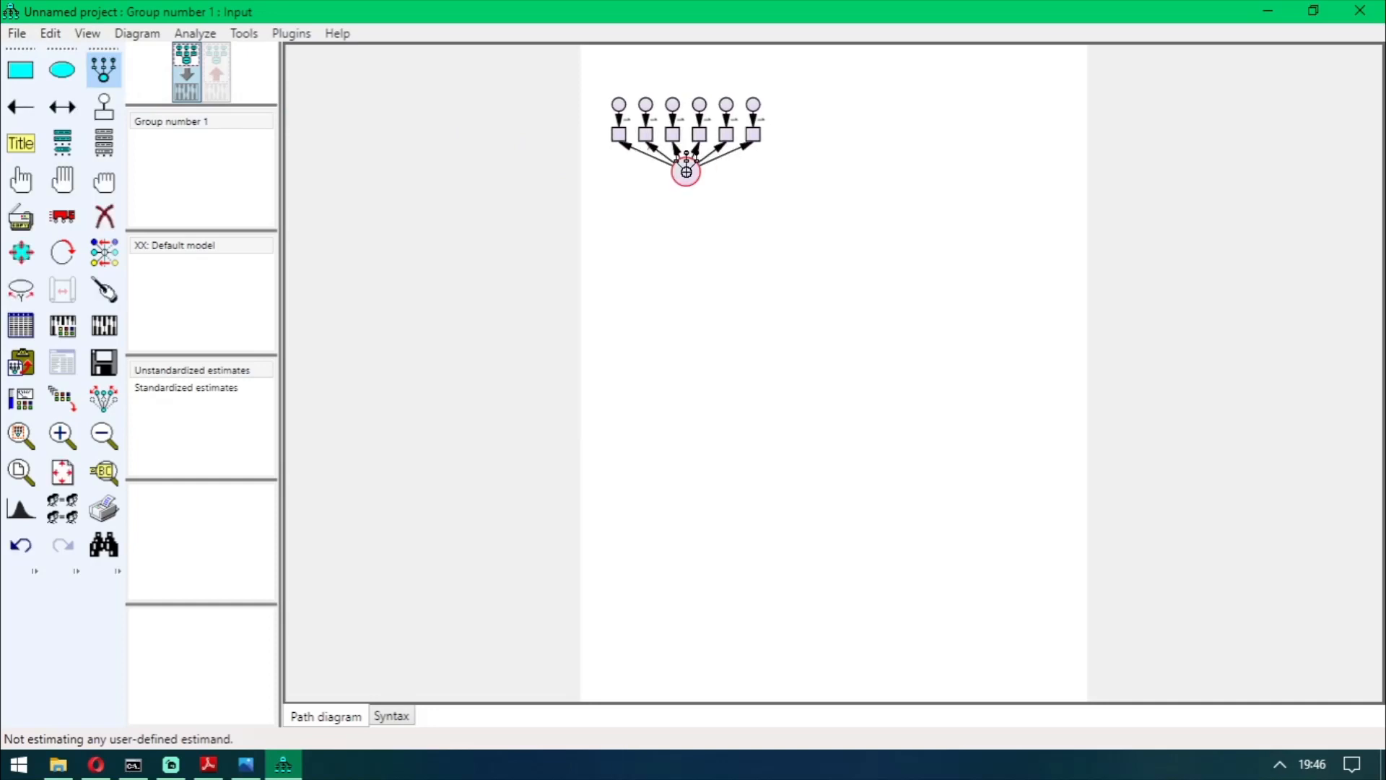
click(686, 172)
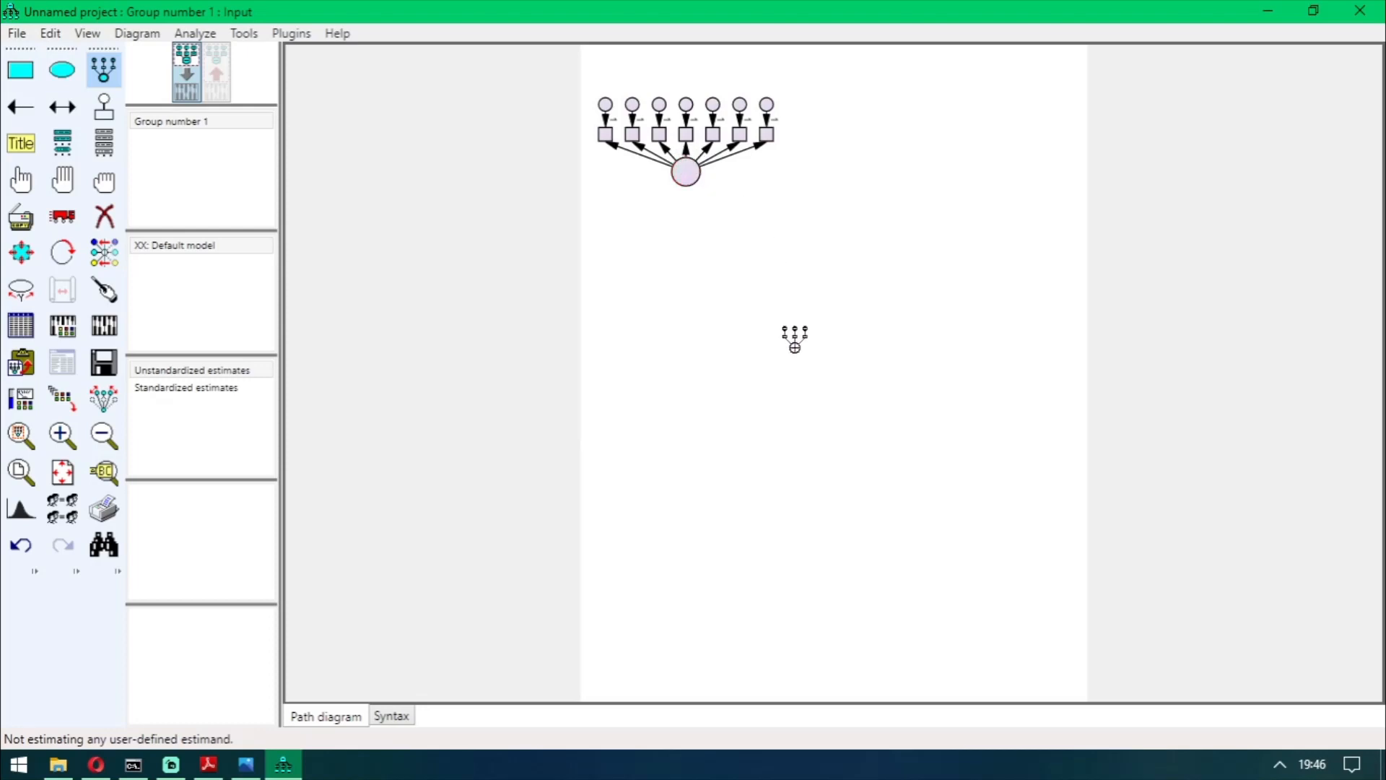
Draw a second latent variable with eight indicators and their error terms near the middle of the page.
click(794, 347)
click(794, 347)
click(794, 348)
click(794, 348)
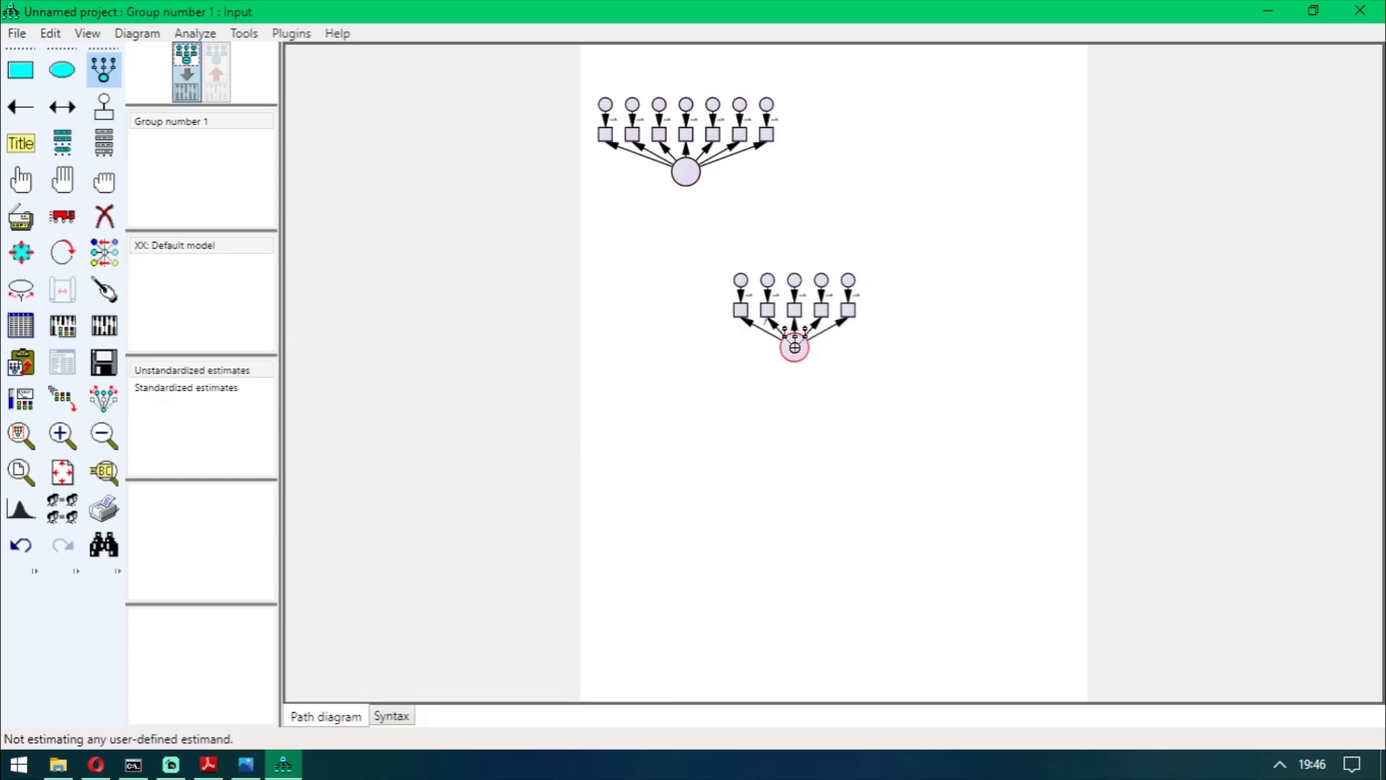
click(794, 348)
click(795, 347)
click(794, 348)
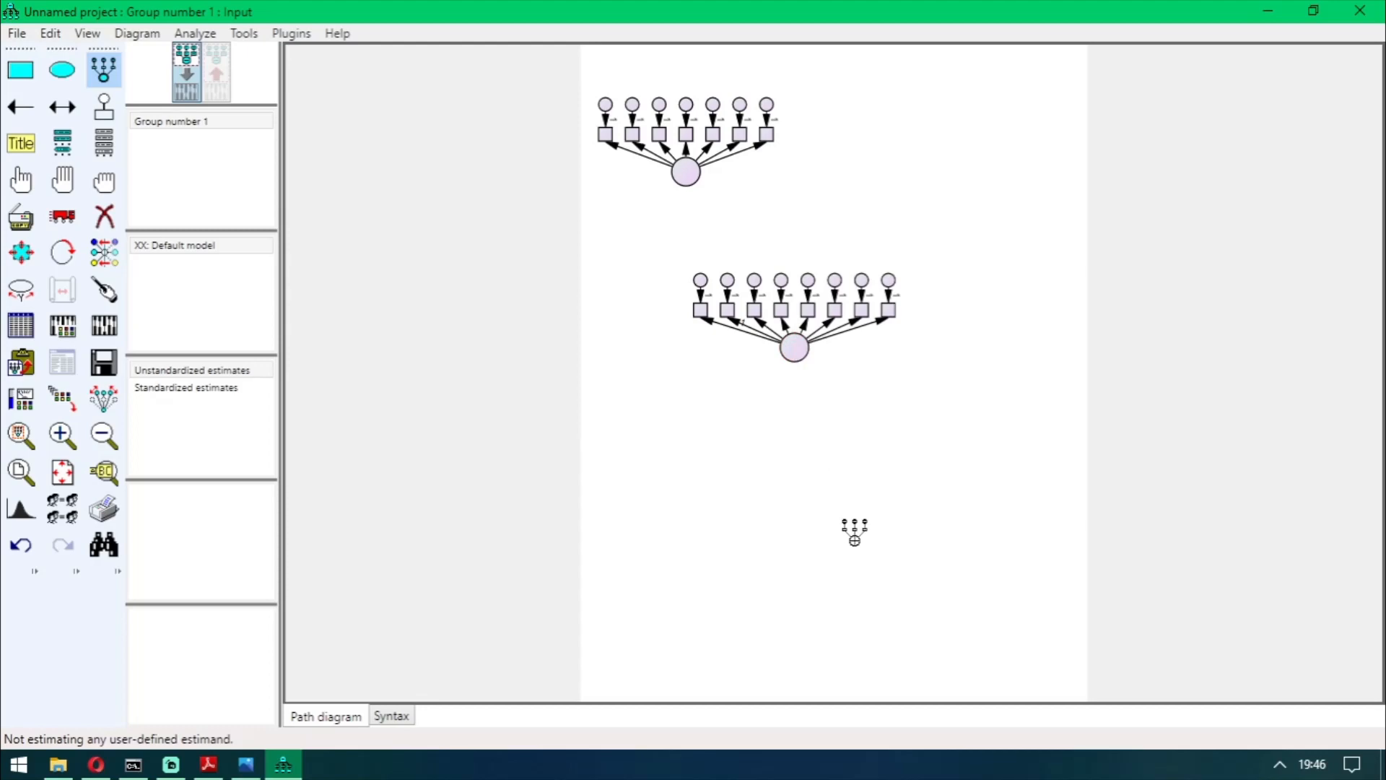
Draw a third latent variable with four indicators and their error terms in the lower part of the page.
click(863, 533)
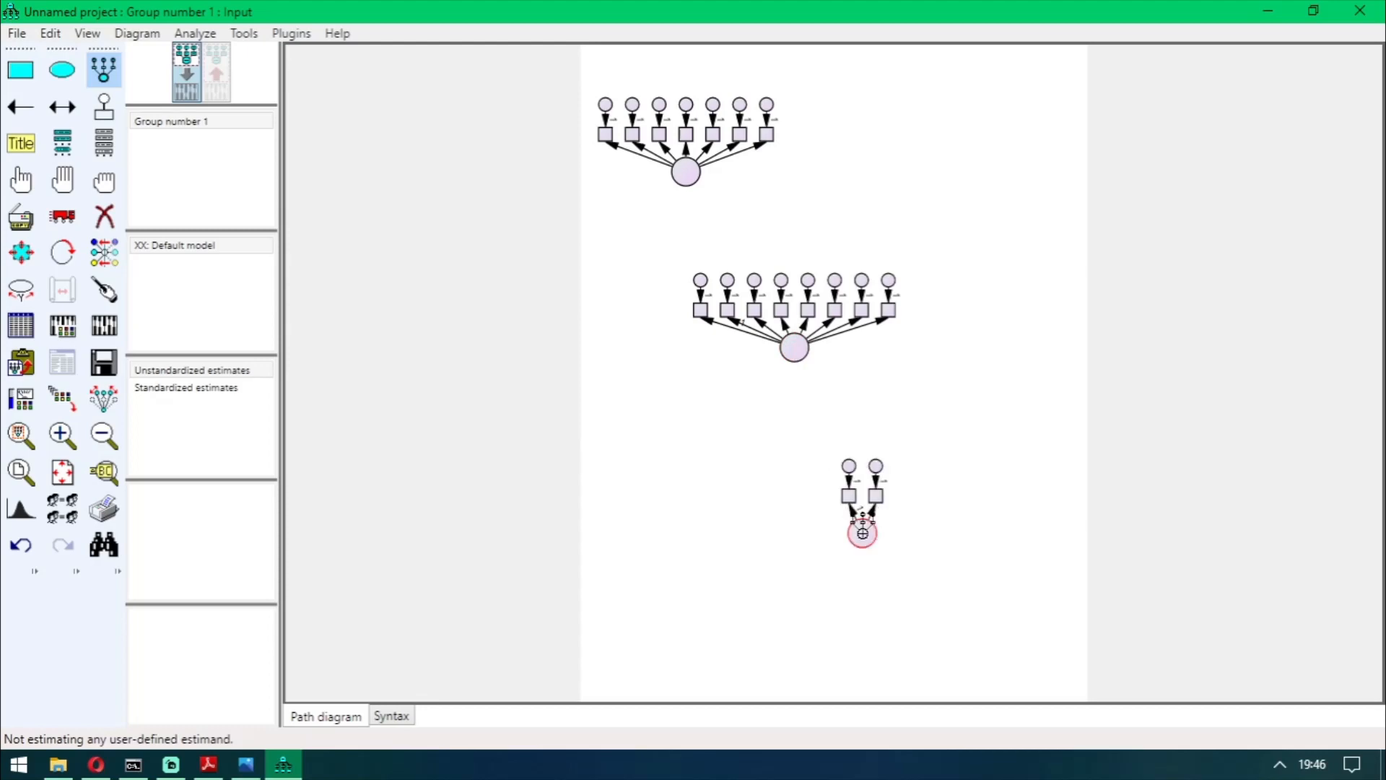
click(863, 533)
click(863, 533)
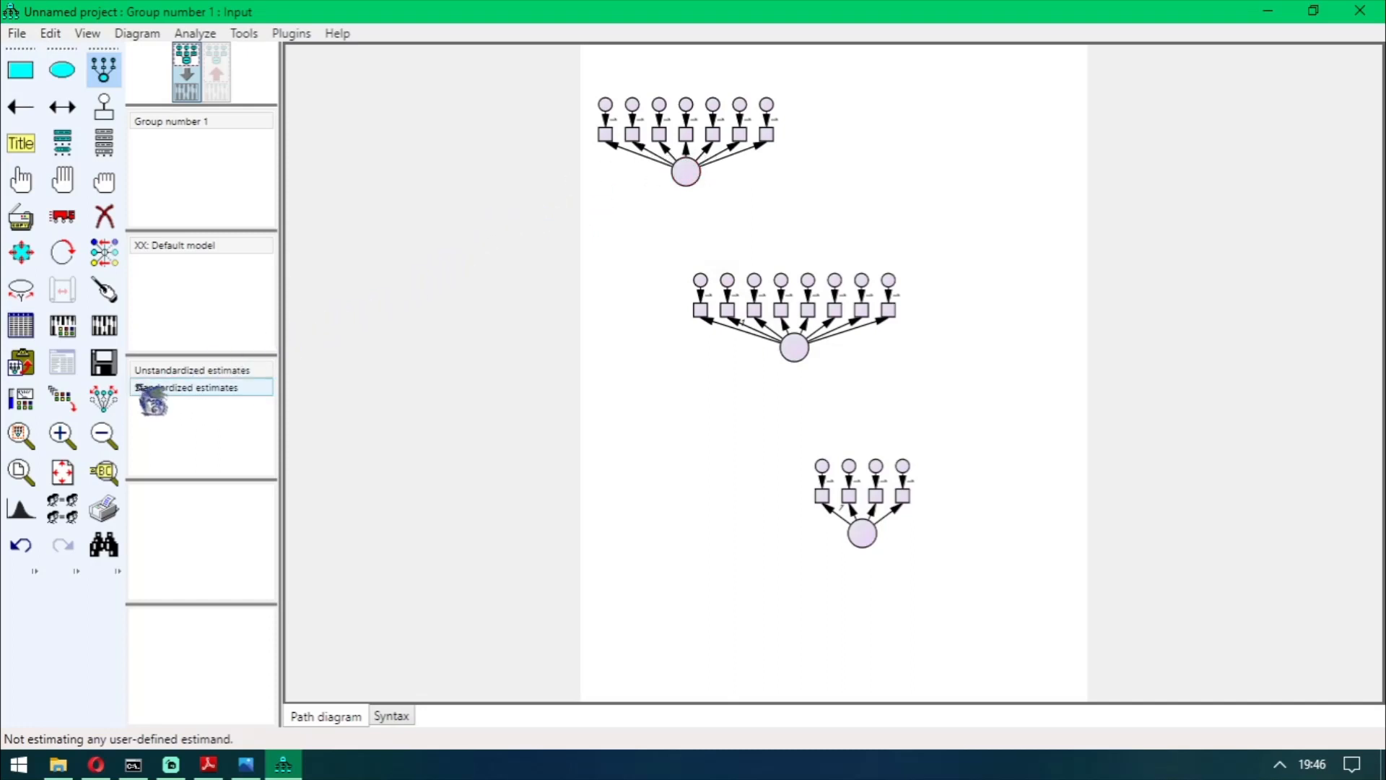
Turn on Preserve symmetries and rotate the indicators of all three latent variables to the left side of their circles.
click(105, 397)
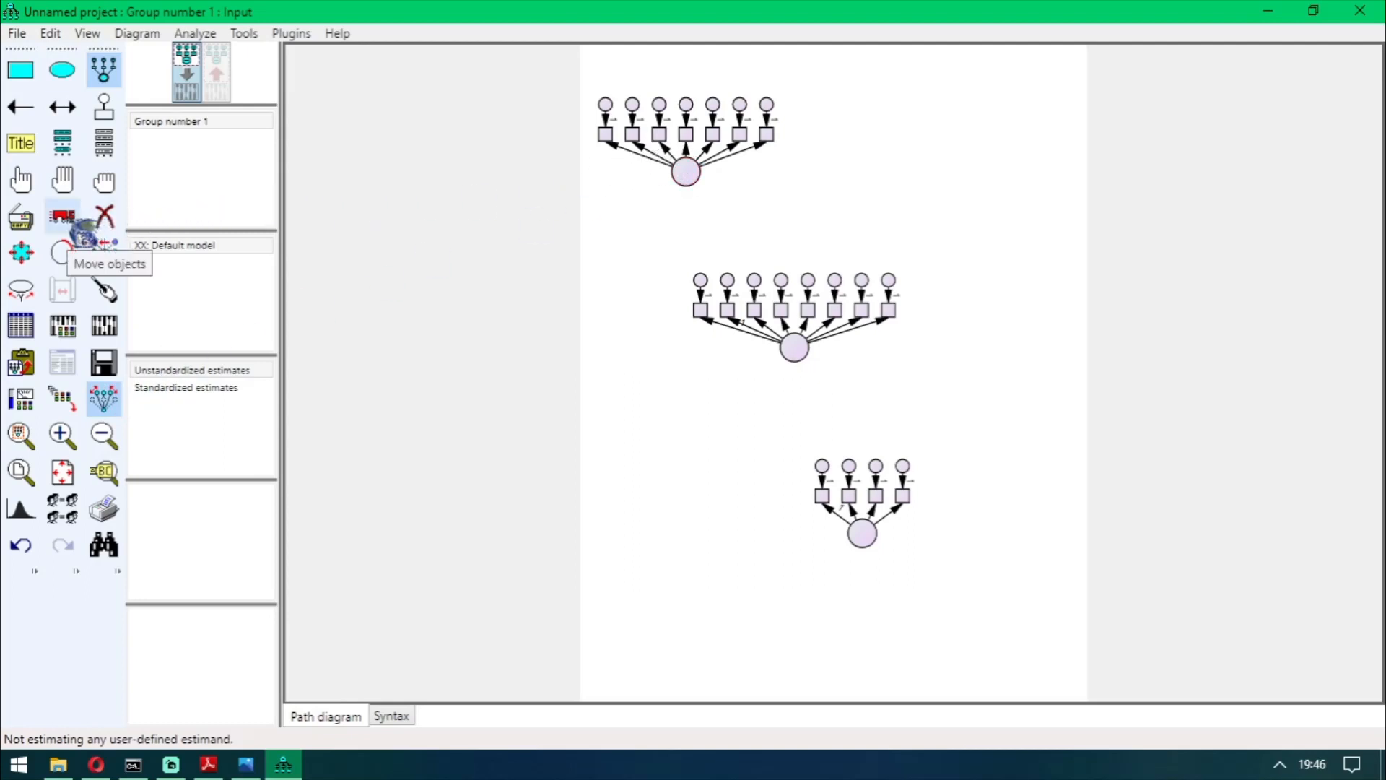
click(62, 252)
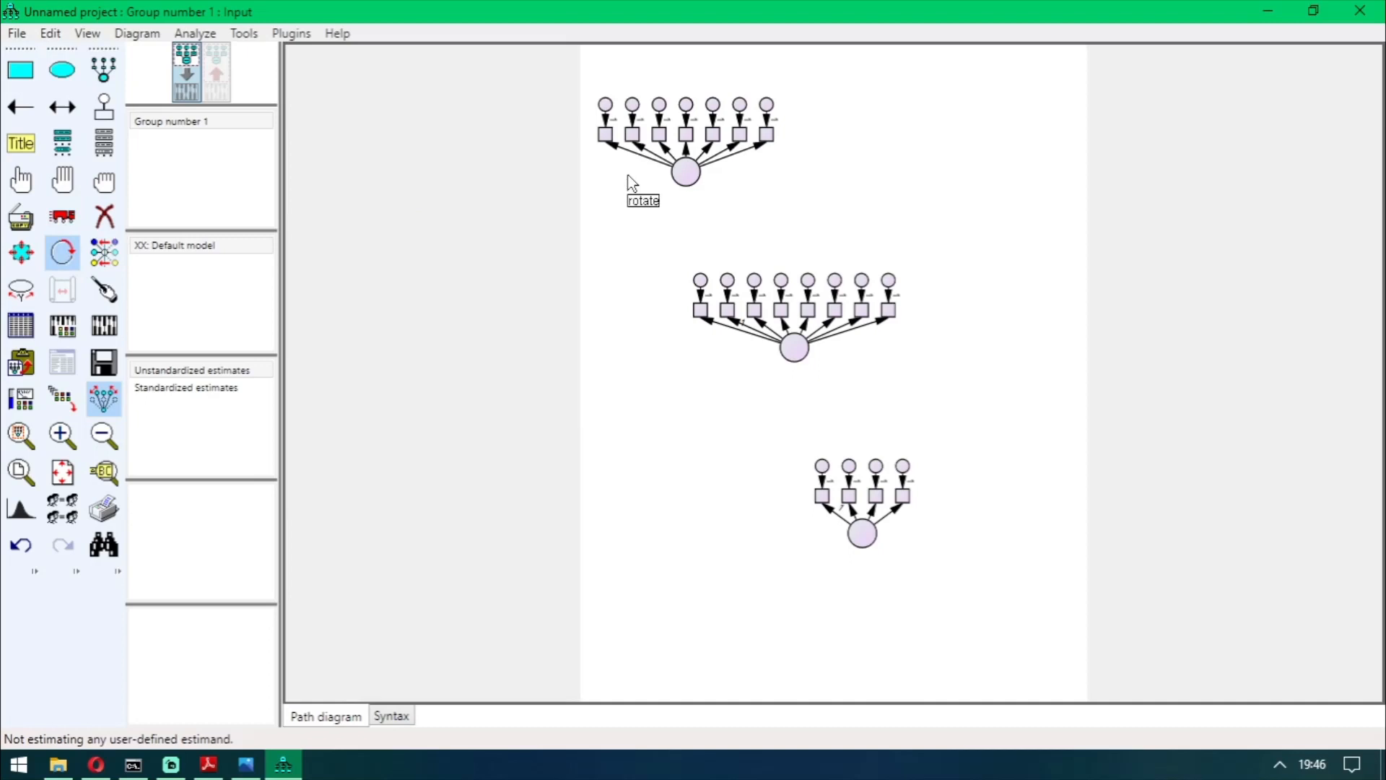
click(695, 173)
click(695, 173)
click(689, 171)
click(794, 348)
click(794, 348)
click(794, 348)
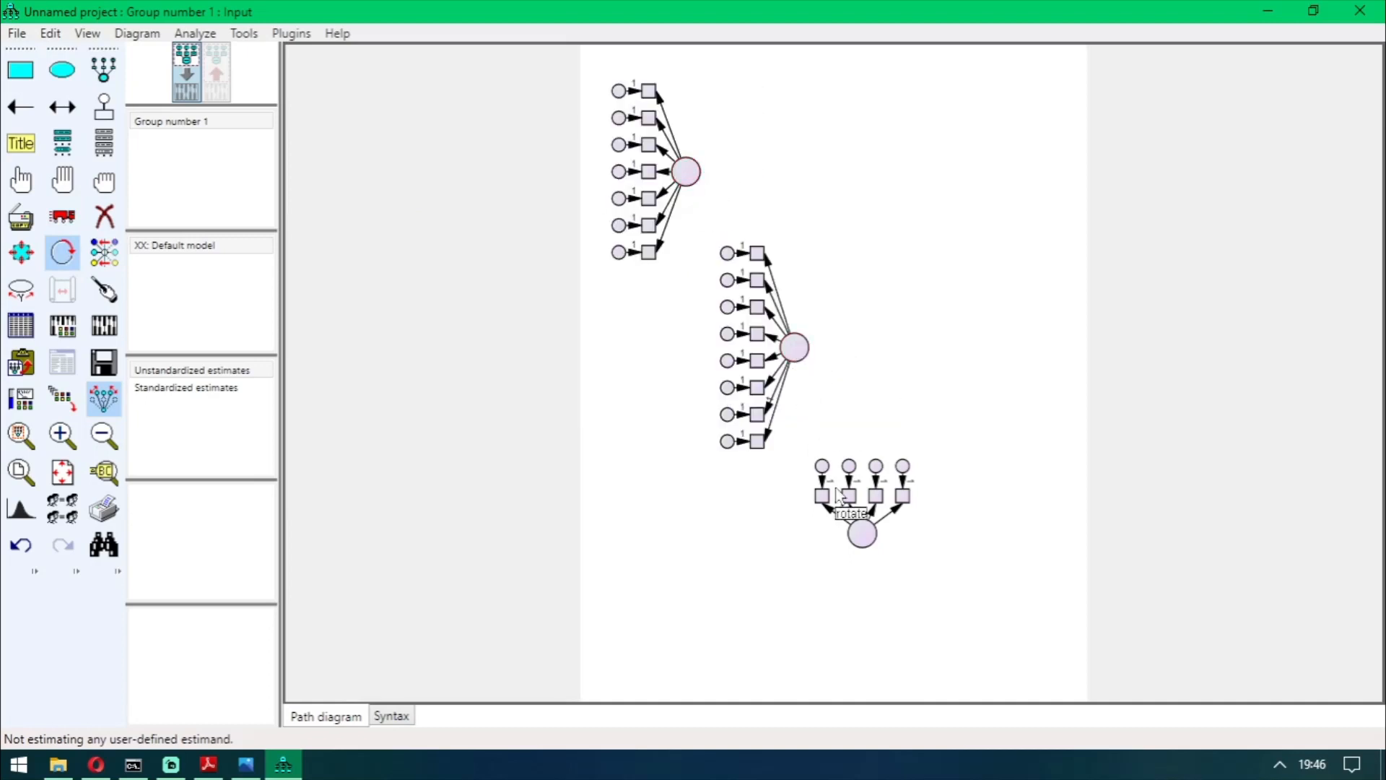
click(862, 534)
click(862, 534)
click(862, 534)
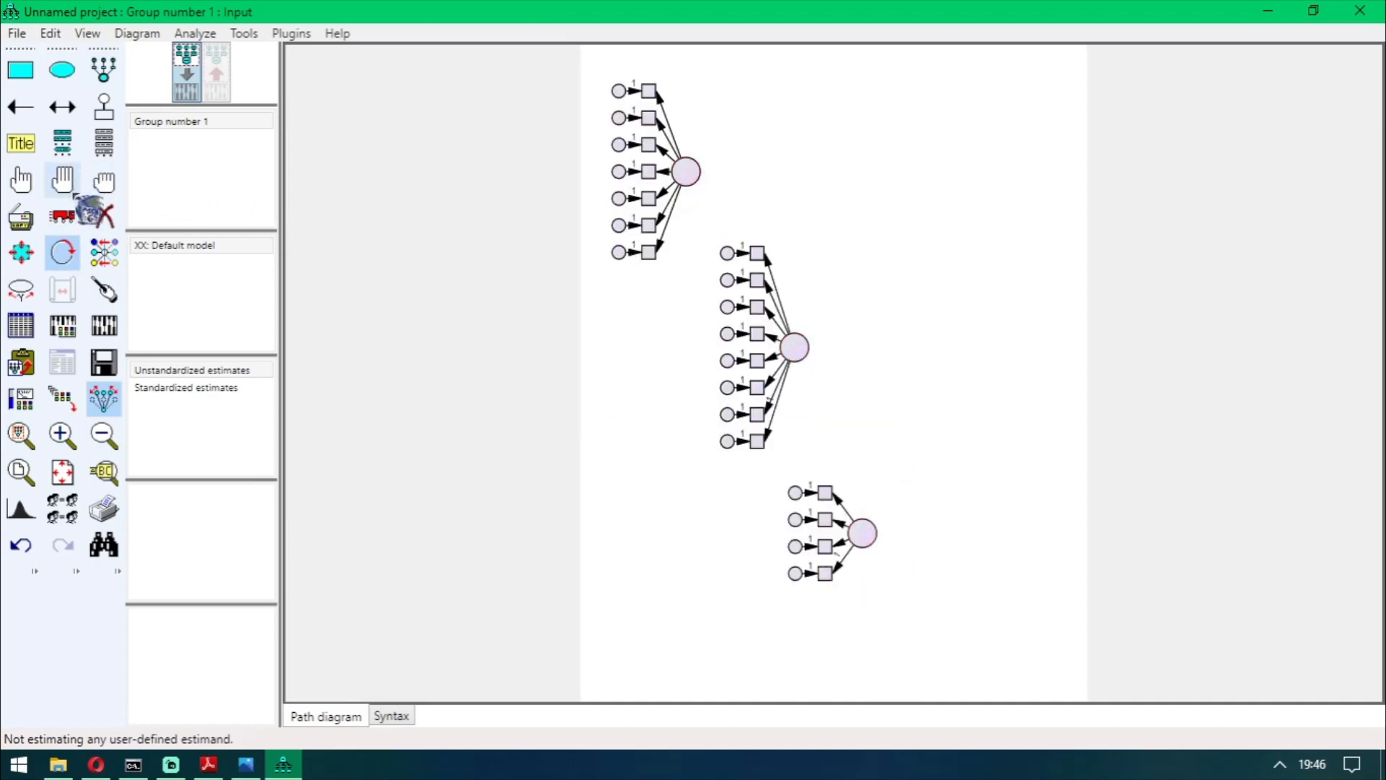
Move the seven-indicator construct to the upper right, the eight-indicator one slightly down and left, and the four-indicator one further right.
click(62, 216)
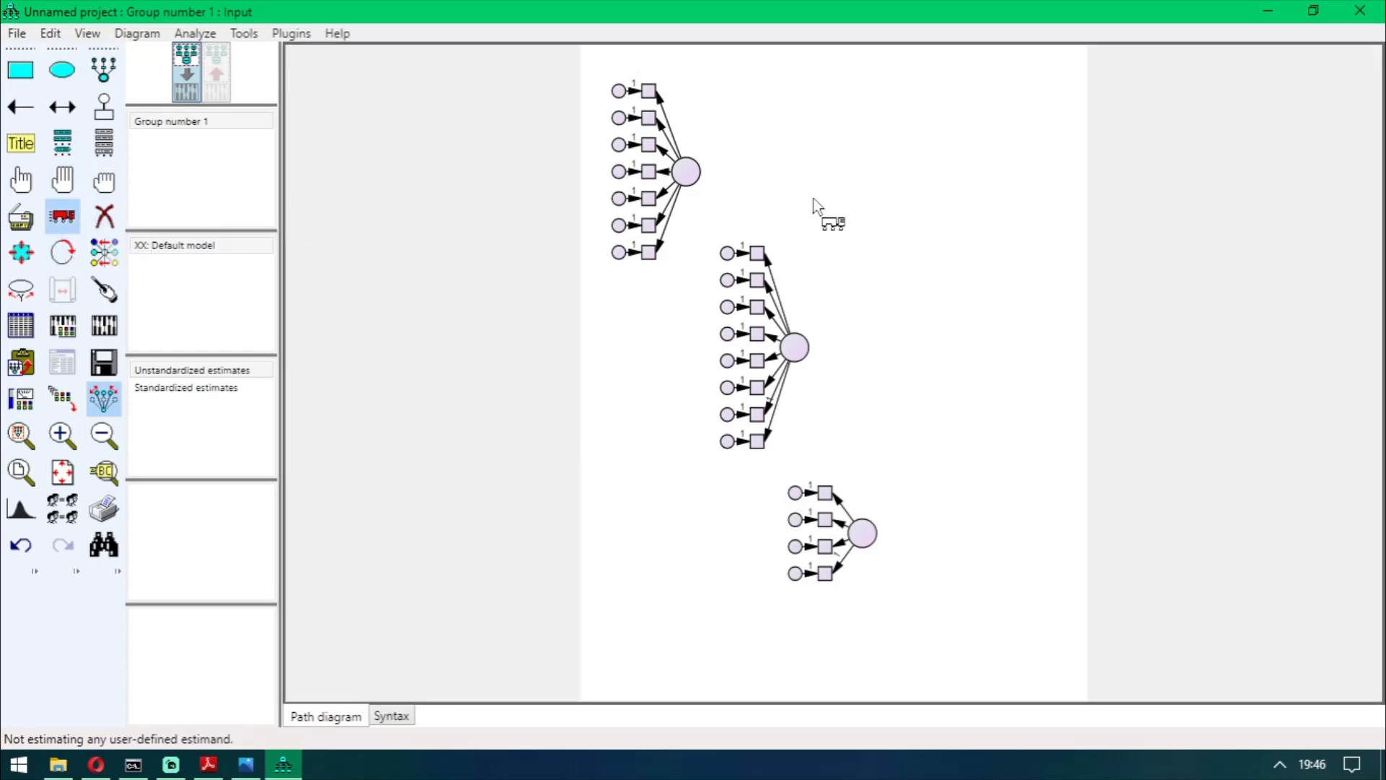
drag(795, 168, 897, 170)
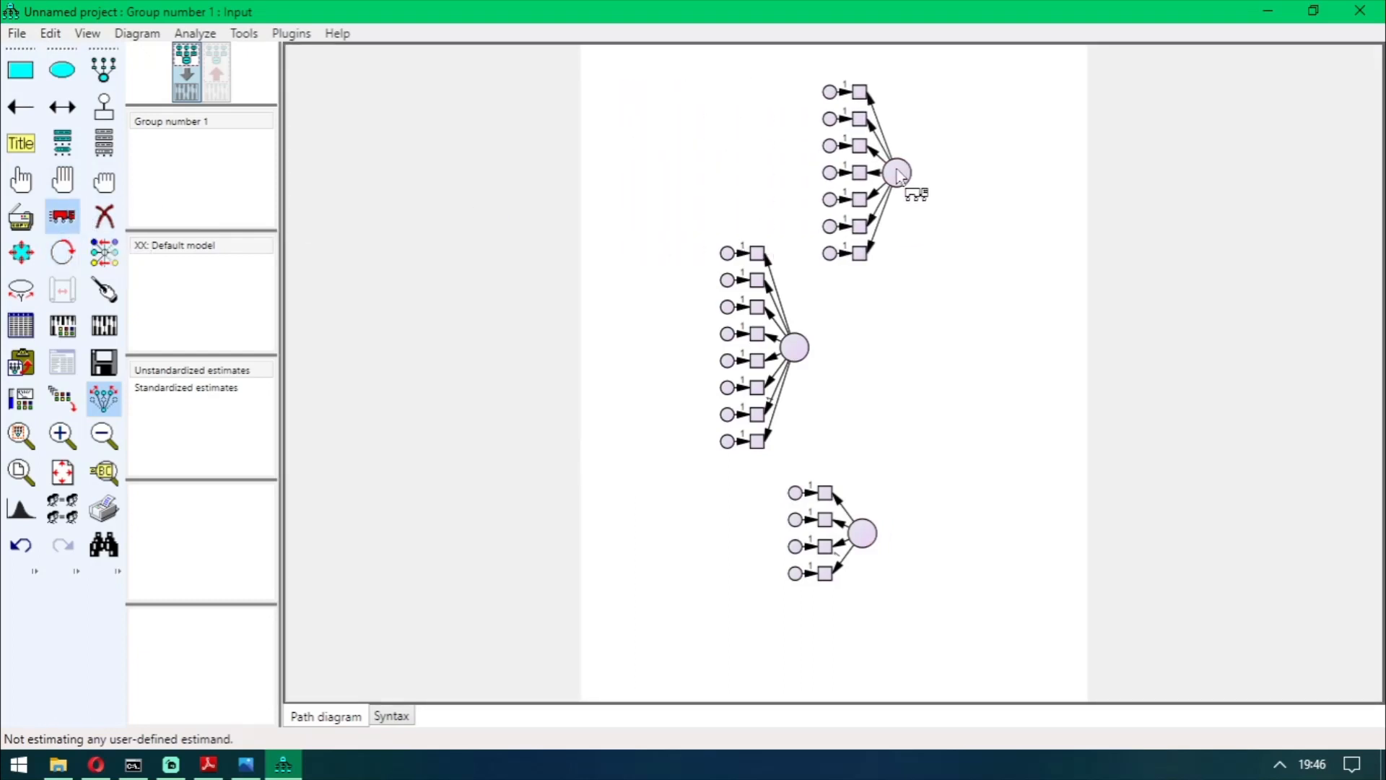
drag(775, 352, 737, 388)
drag(887, 543, 962, 547)
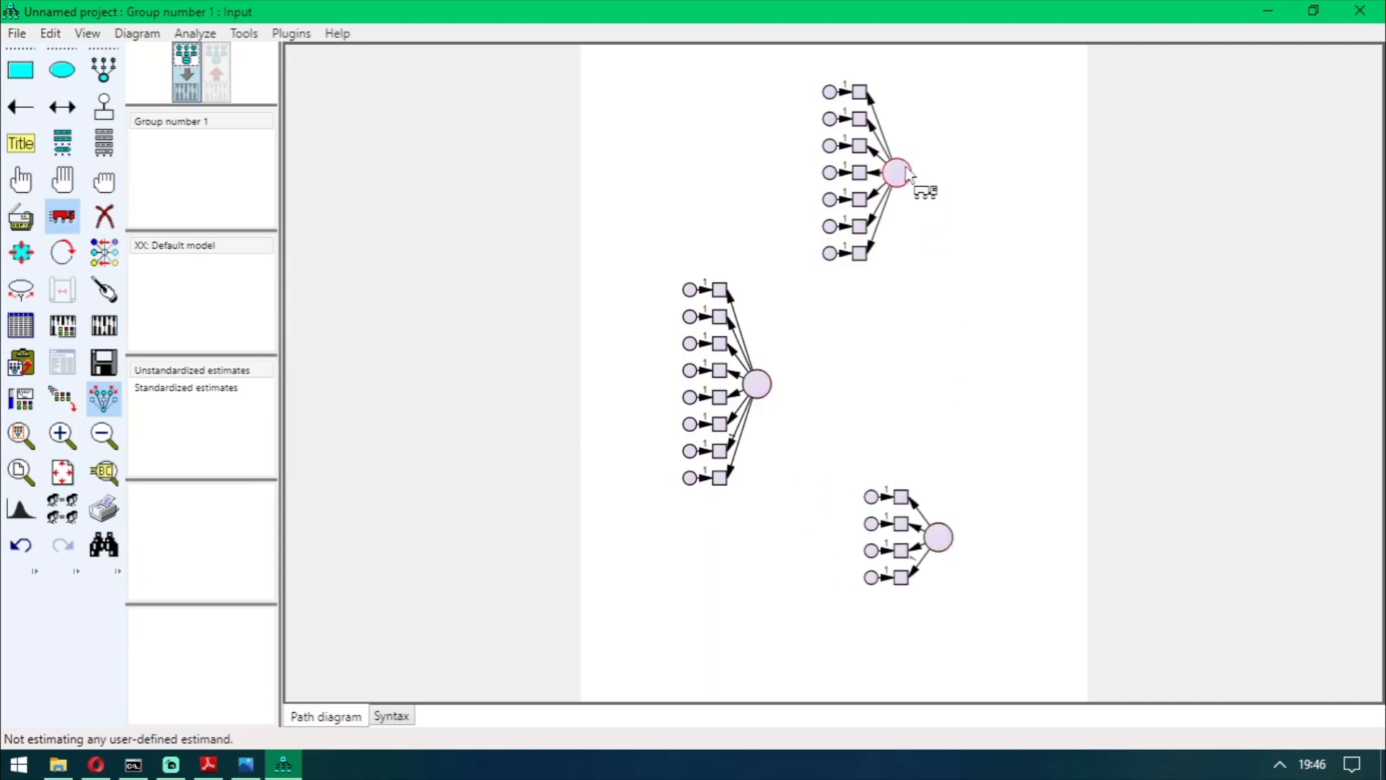
mouse_move(911, 175)
mouse_down()
mouse_move(953, 186)
mouse_move(929, 191)
mouse_up()
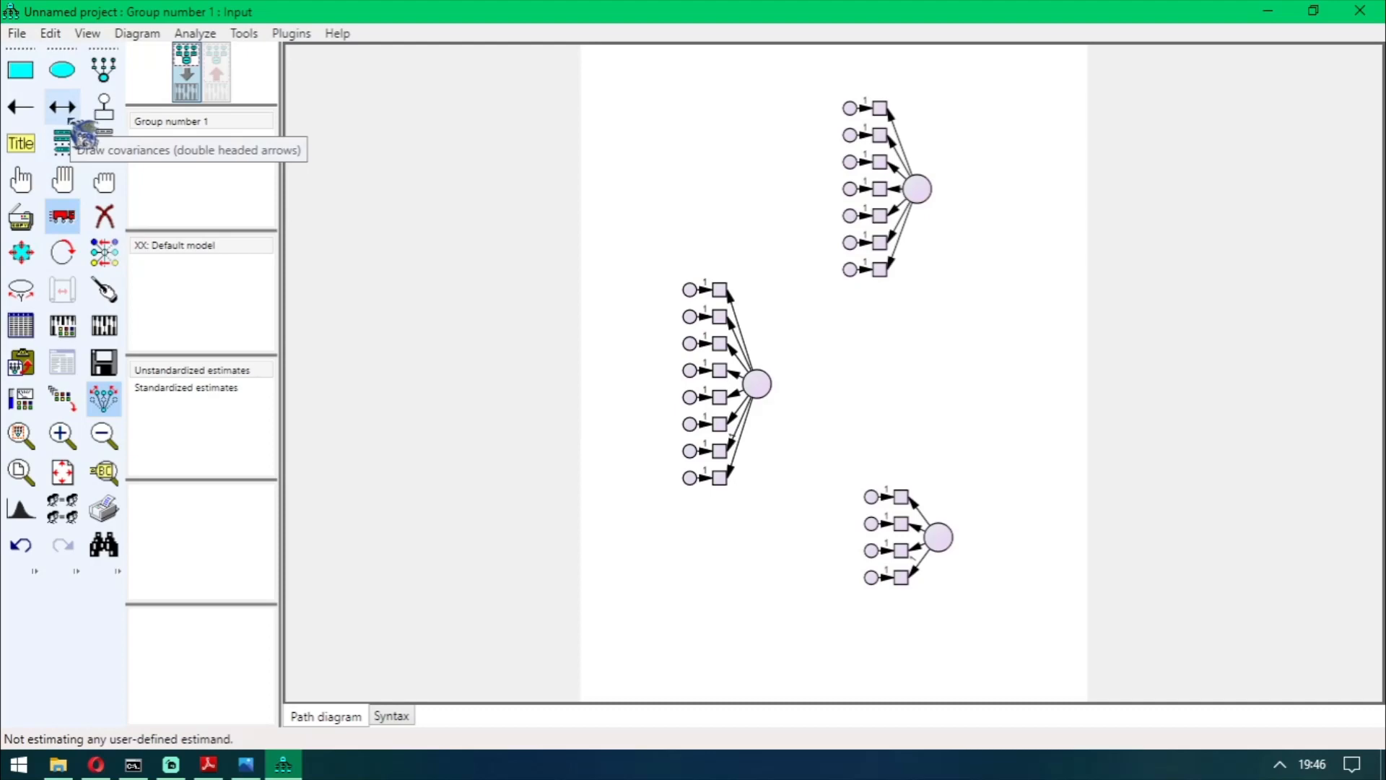
Assign CFA_TES2.sav from the Jurnal Kelompok folder as the data file for Group number 1.
click(18, 34)
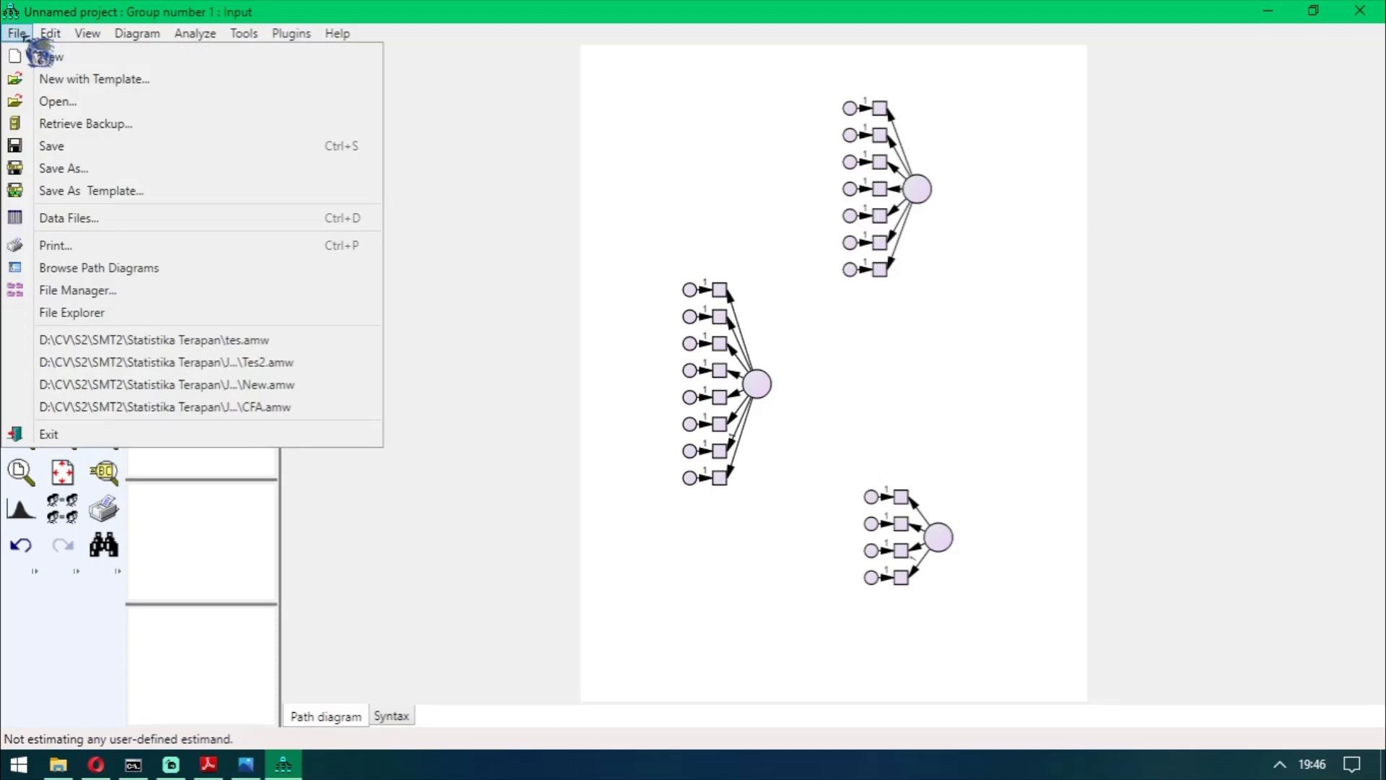
click(64, 218)
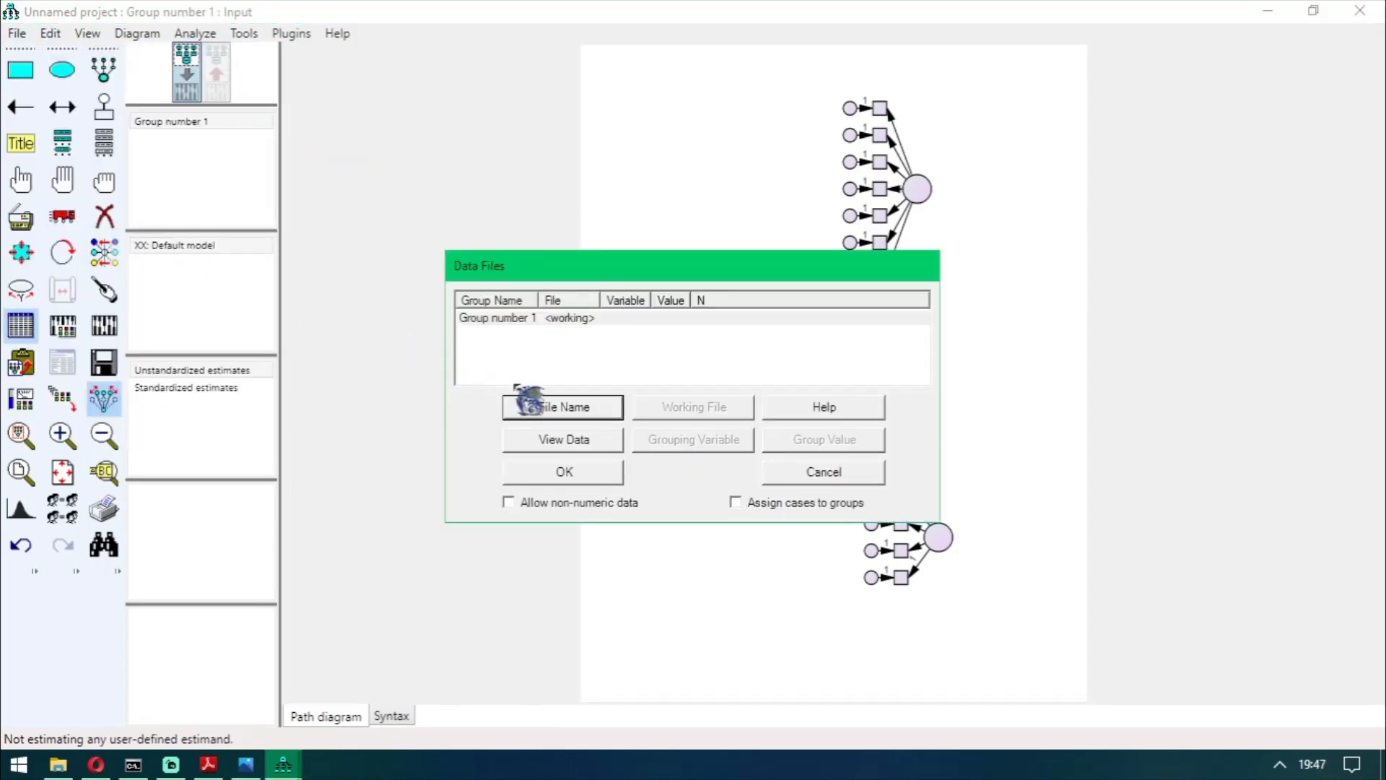
click(563, 407)
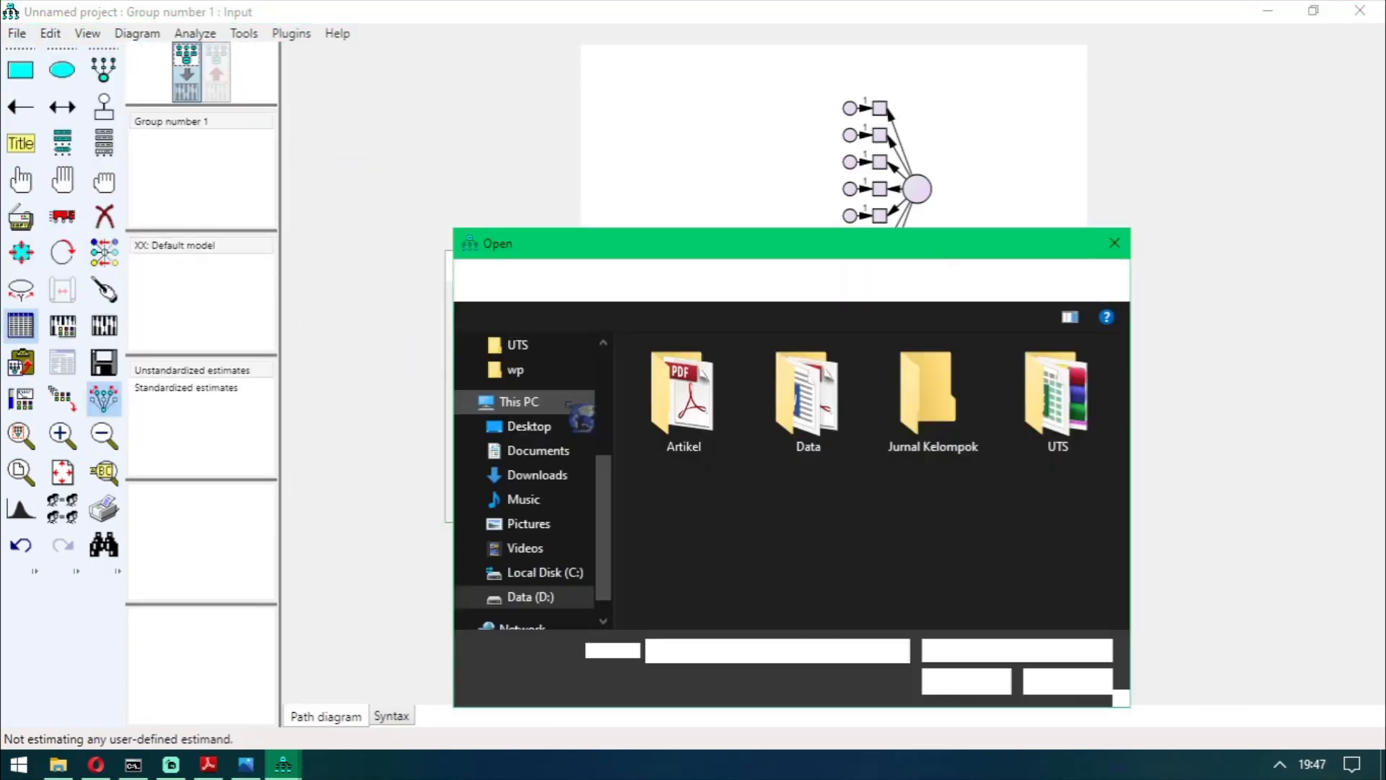
double_click(953, 404)
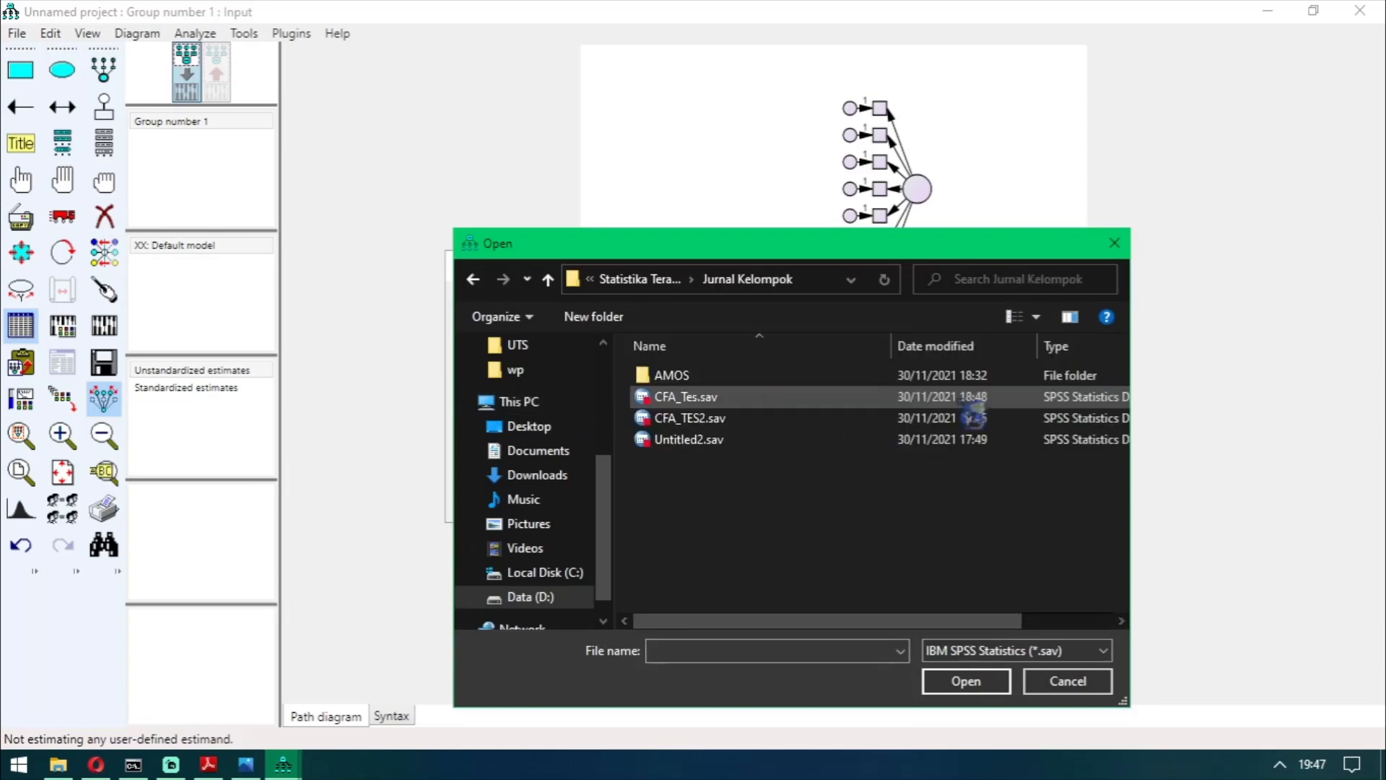
click(734, 419)
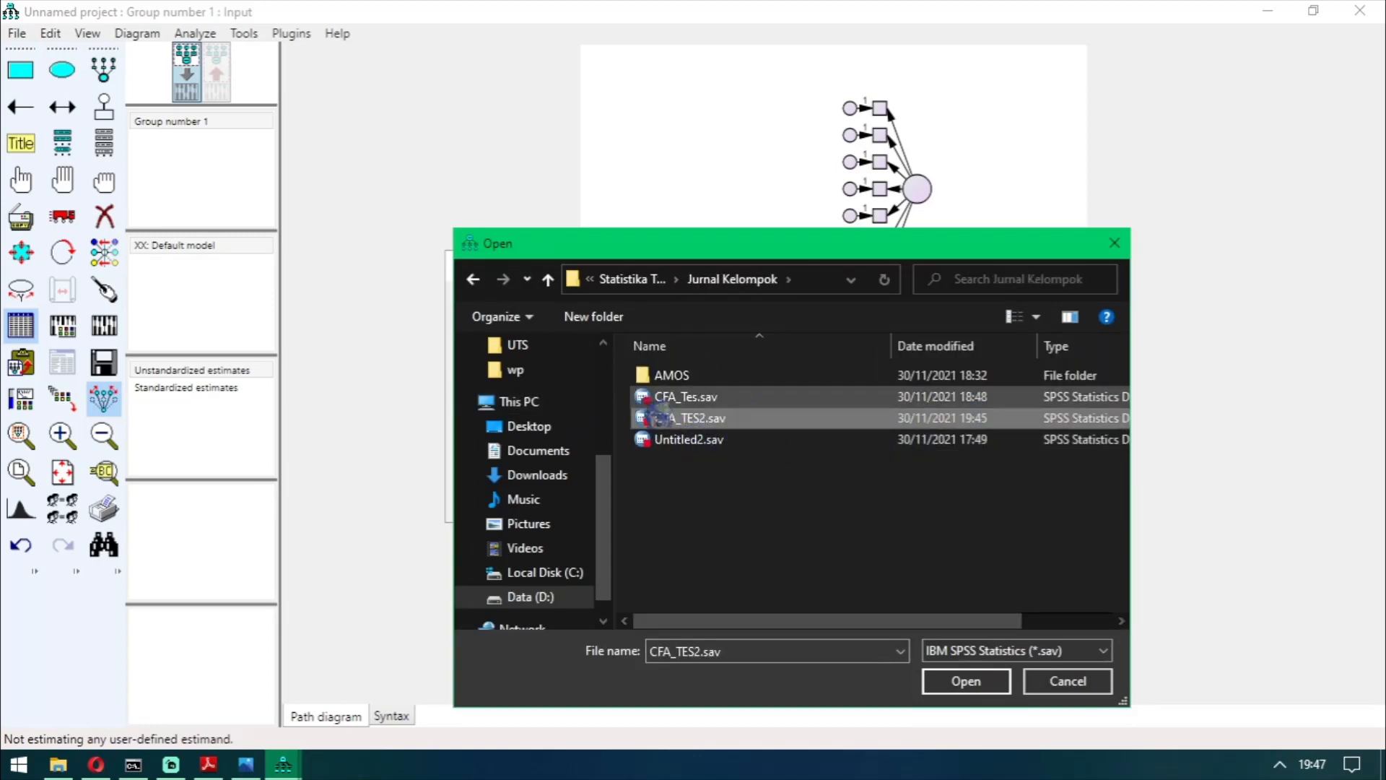
click(984, 684)
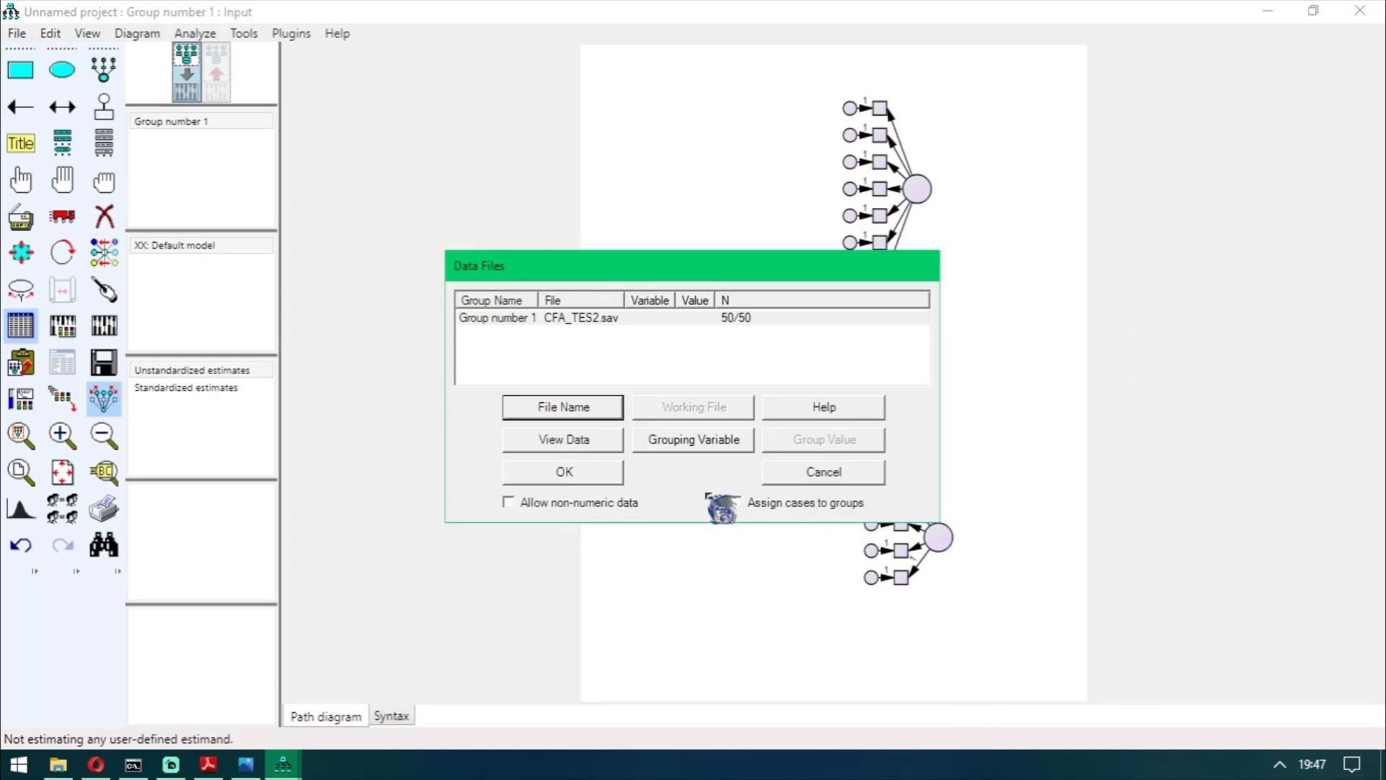
click(608, 478)
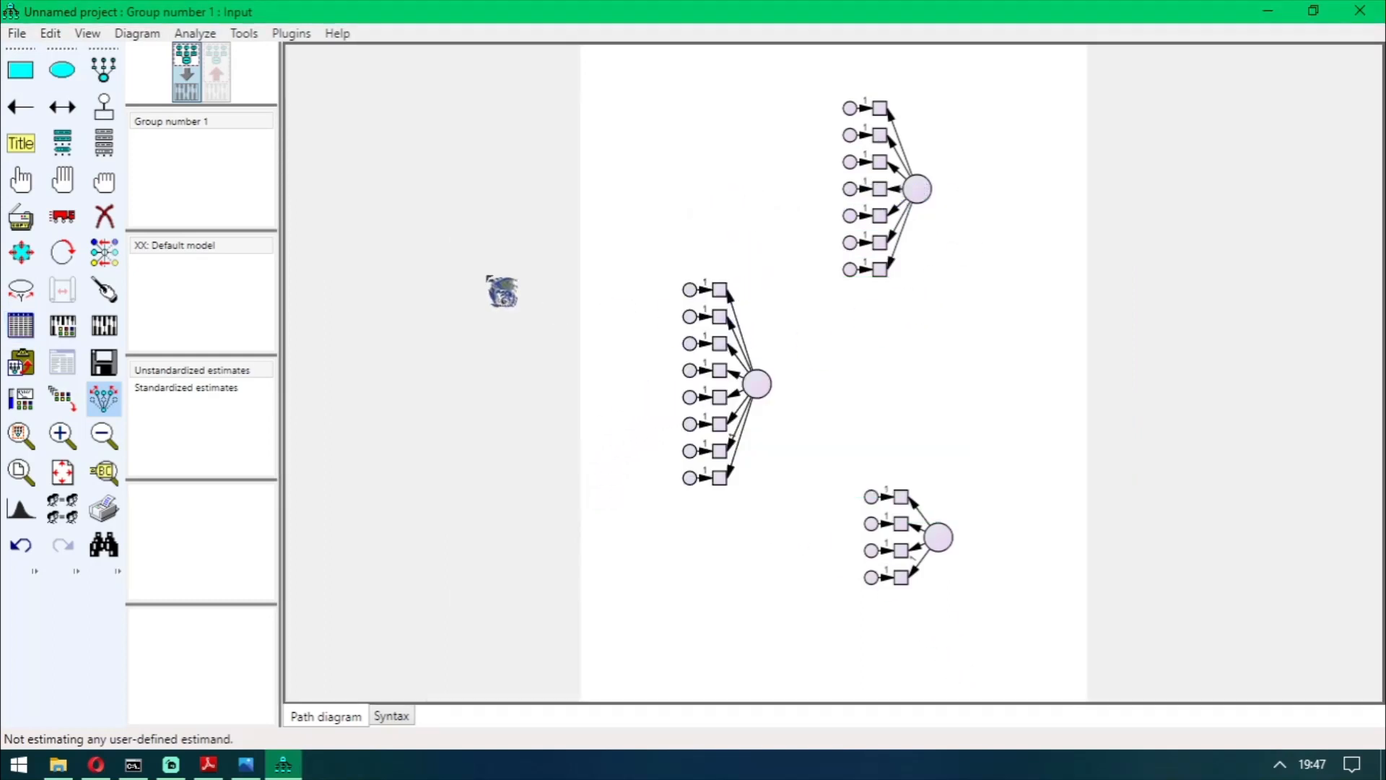
Draw double-headed covariance arrows linking each pair of the three latent variables.
click(61, 110)
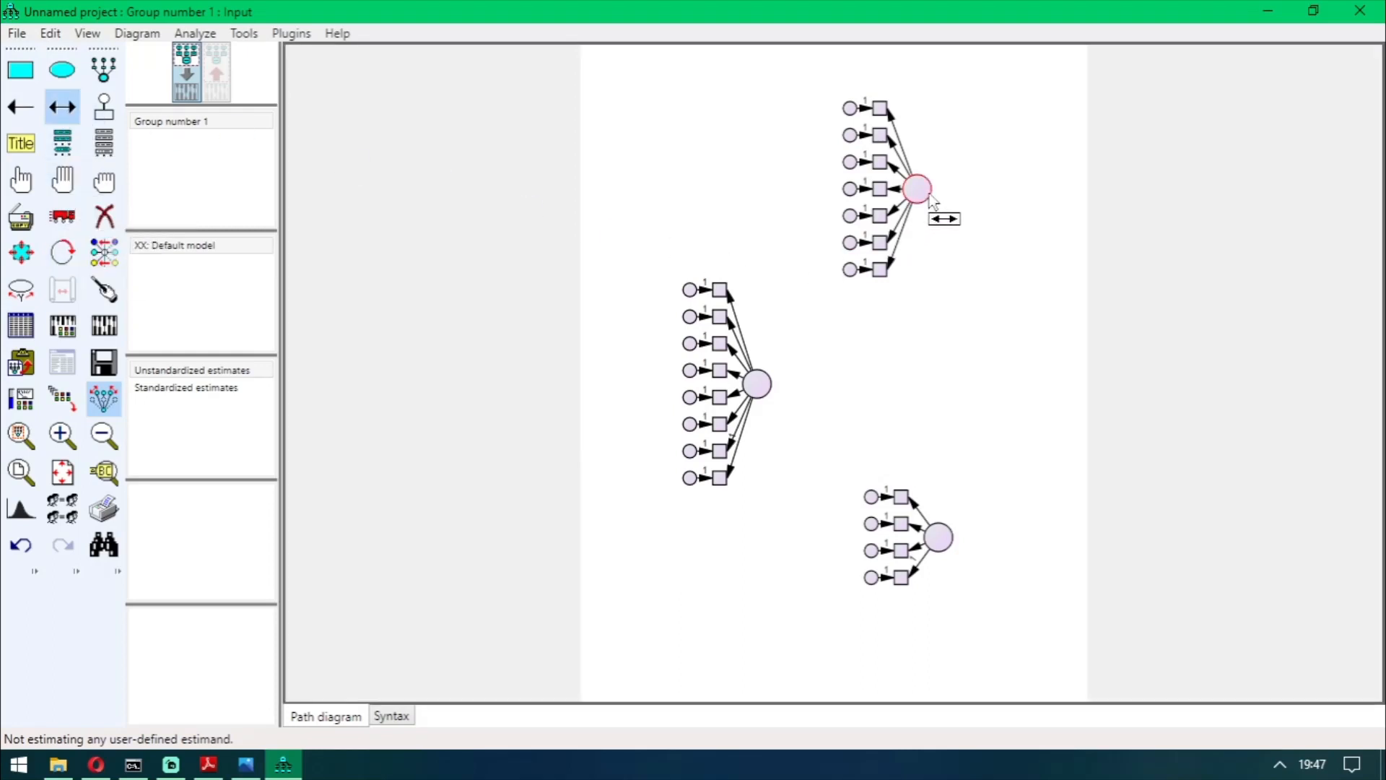
drag(931, 201, 955, 542)
drag(943, 209, 952, 545)
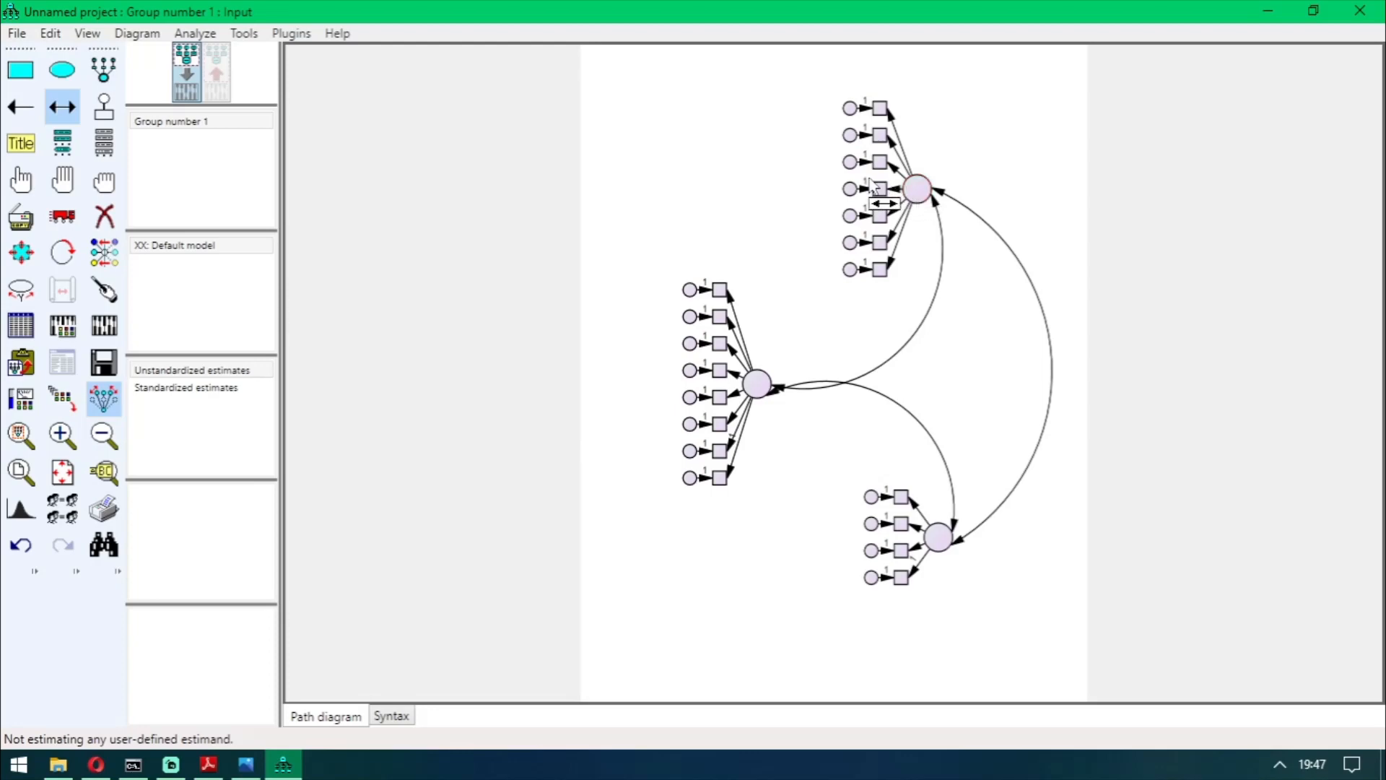
Assign dataset variables TQ1 to TQ7, in order from top to bottom, to the seven indicators of the uppermost construct.
click(109, 161)
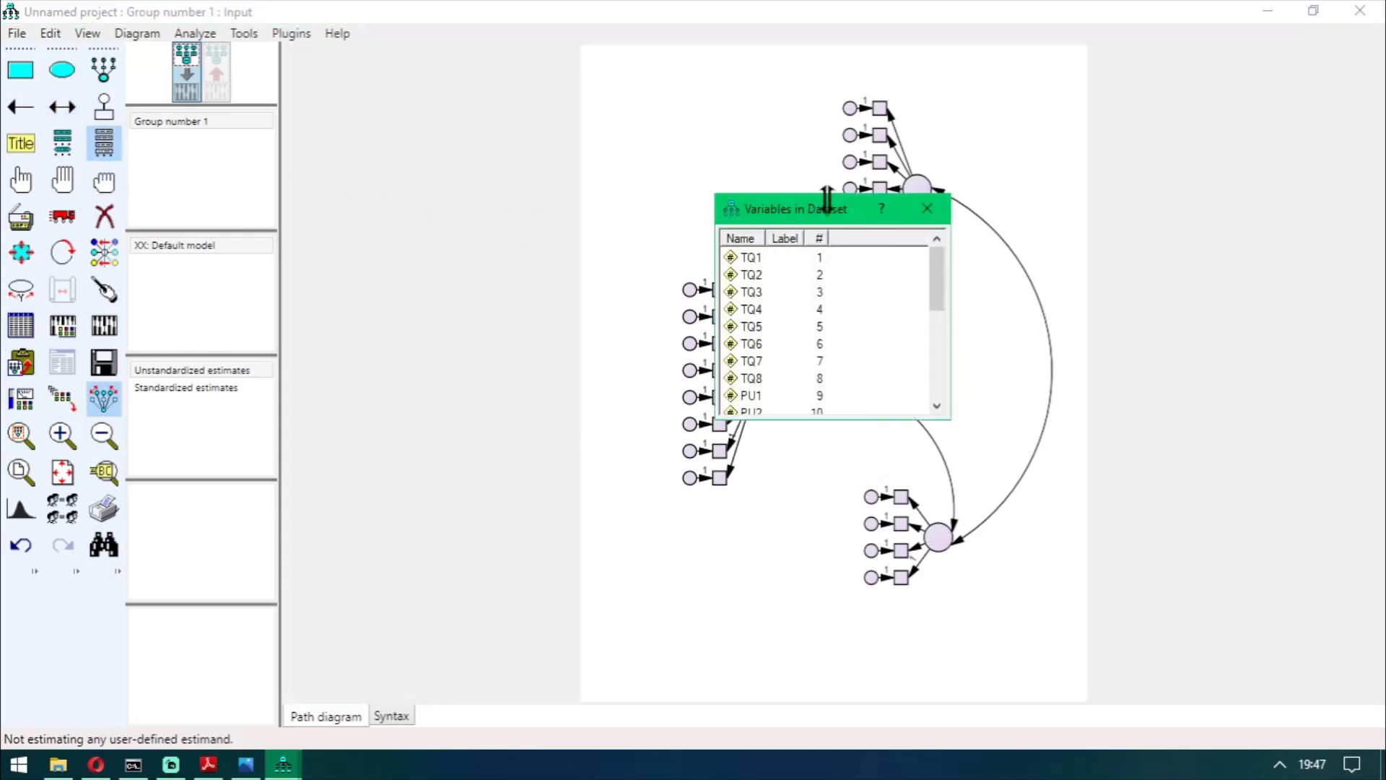
drag(863, 223, 1187, 163)
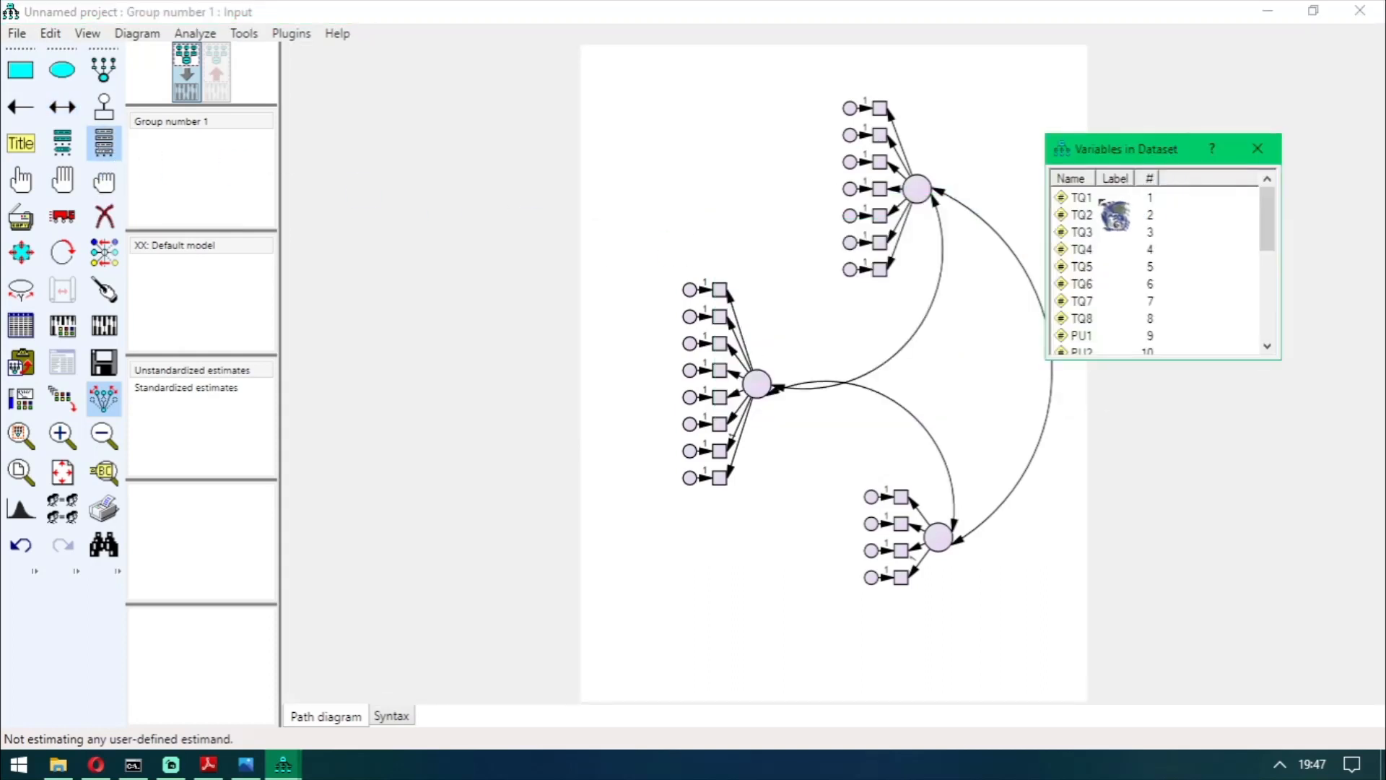
drag(1082, 197, 1003, 160)
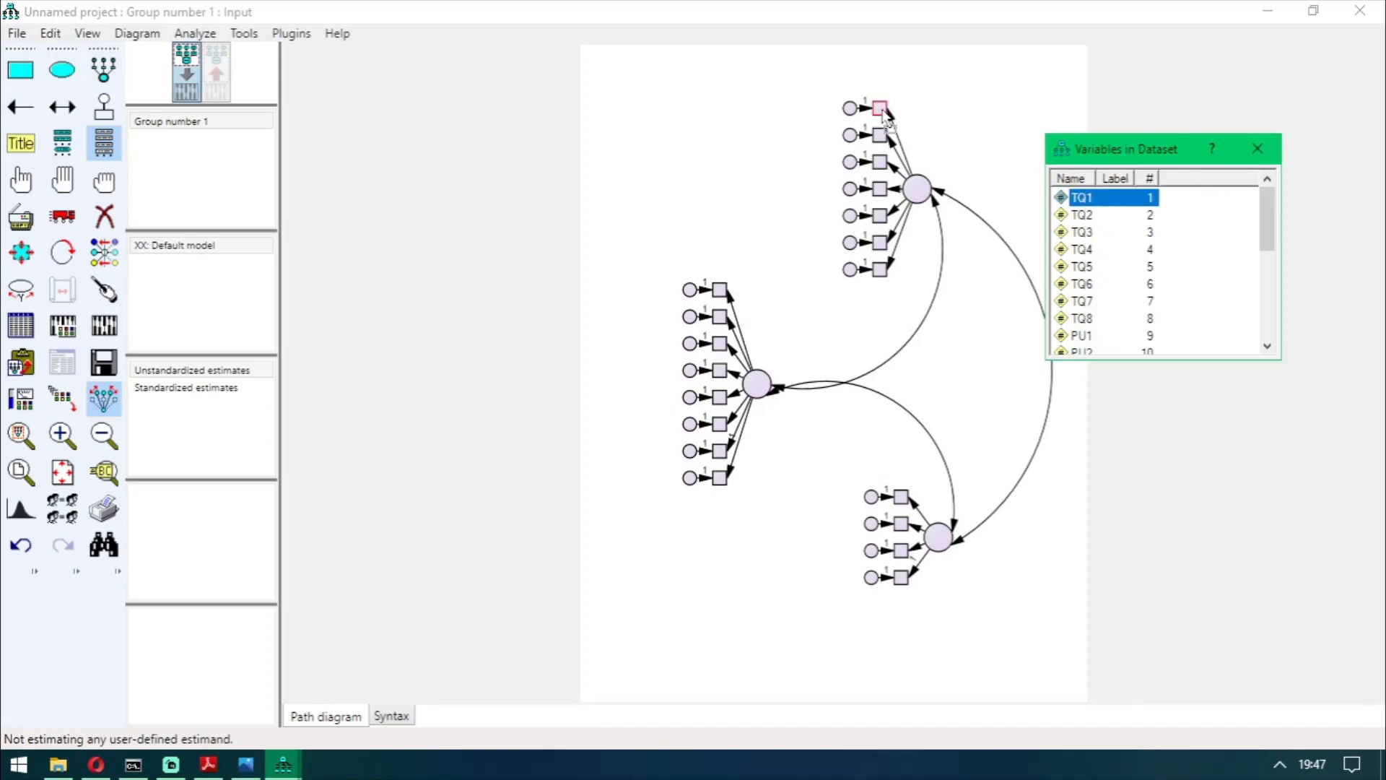
drag(888, 119, 884, 114)
drag(1083, 214, 881, 164)
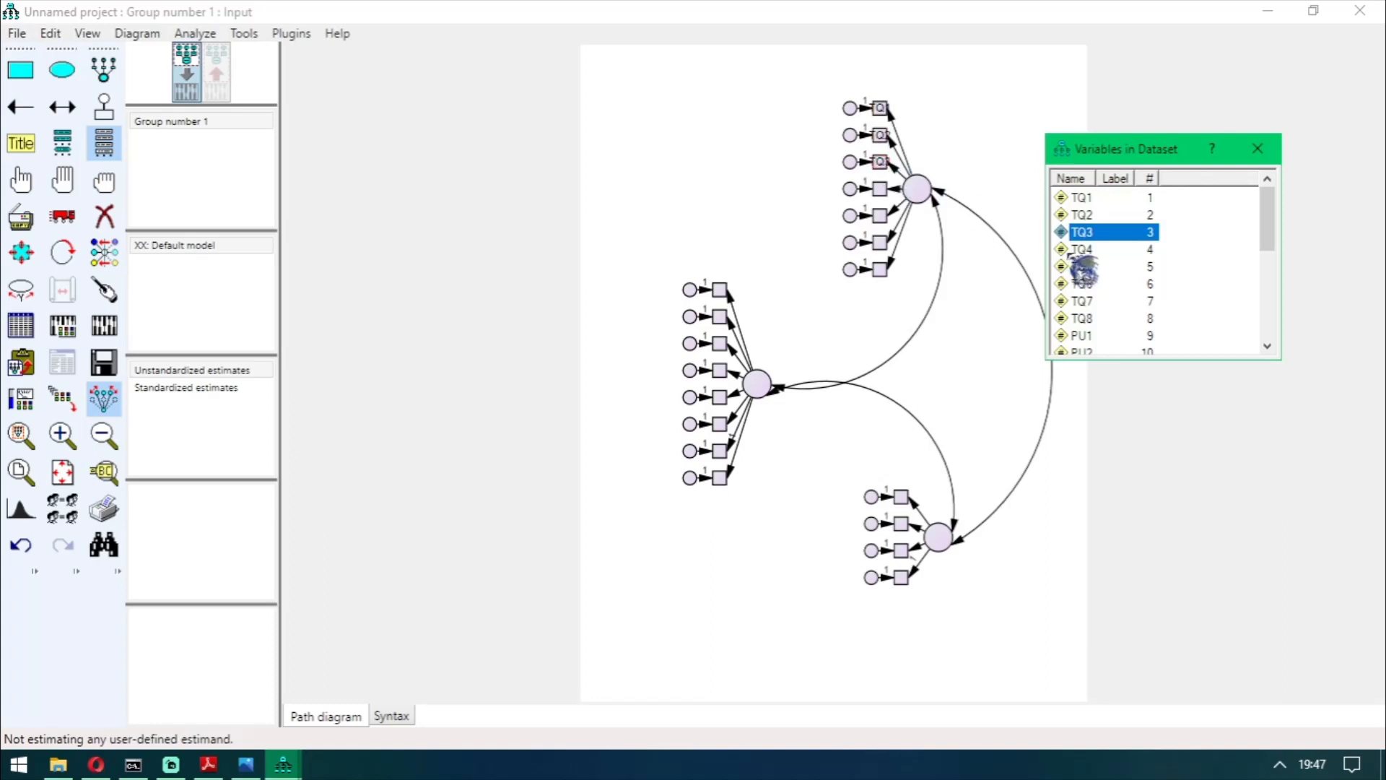
drag(1081, 249, 888, 210)
drag(1063, 267, 1061, 264)
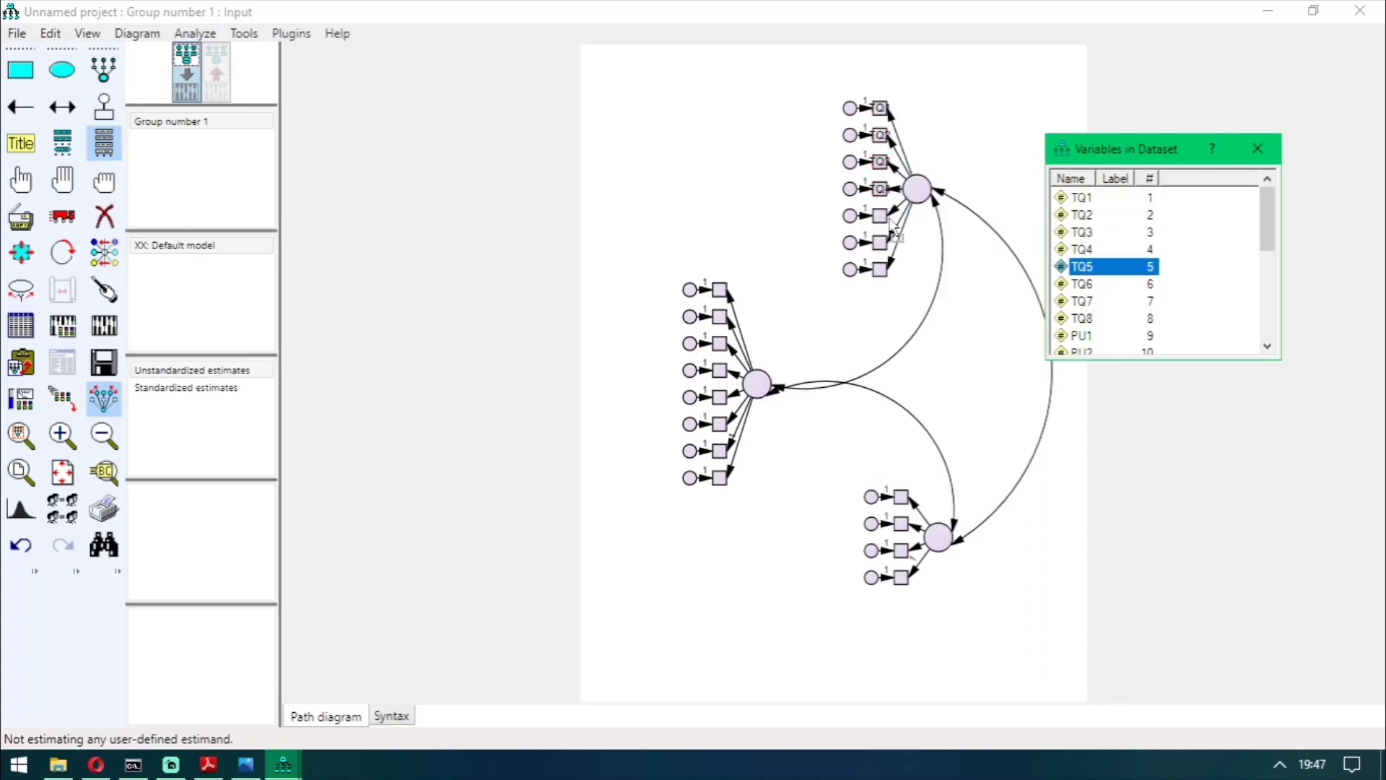
drag(894, 229, 882, 217)
drag(1080, 284, 1101, 307)
drag(896, 249, 892, 245)
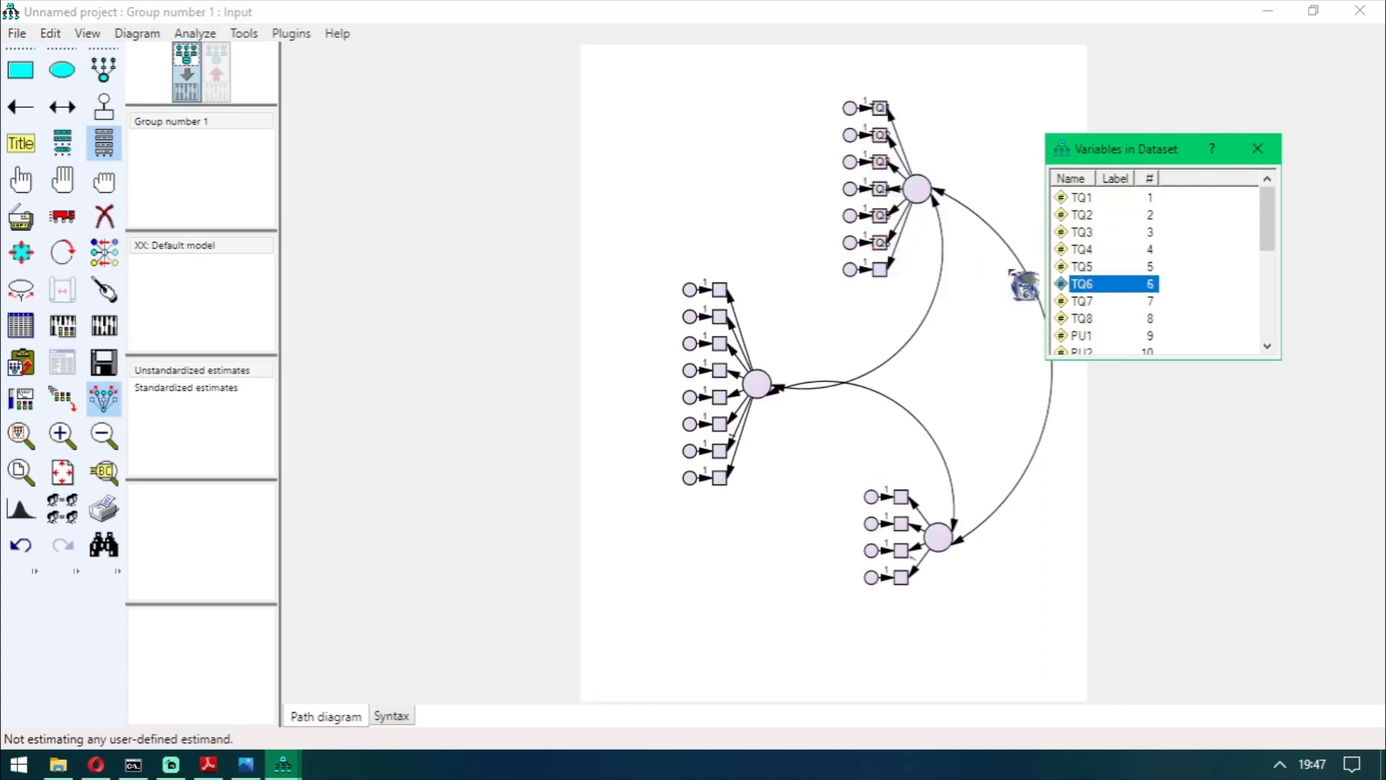
drag(1081, 301, 1076, 298)
drag(886, 276, 885, 273)
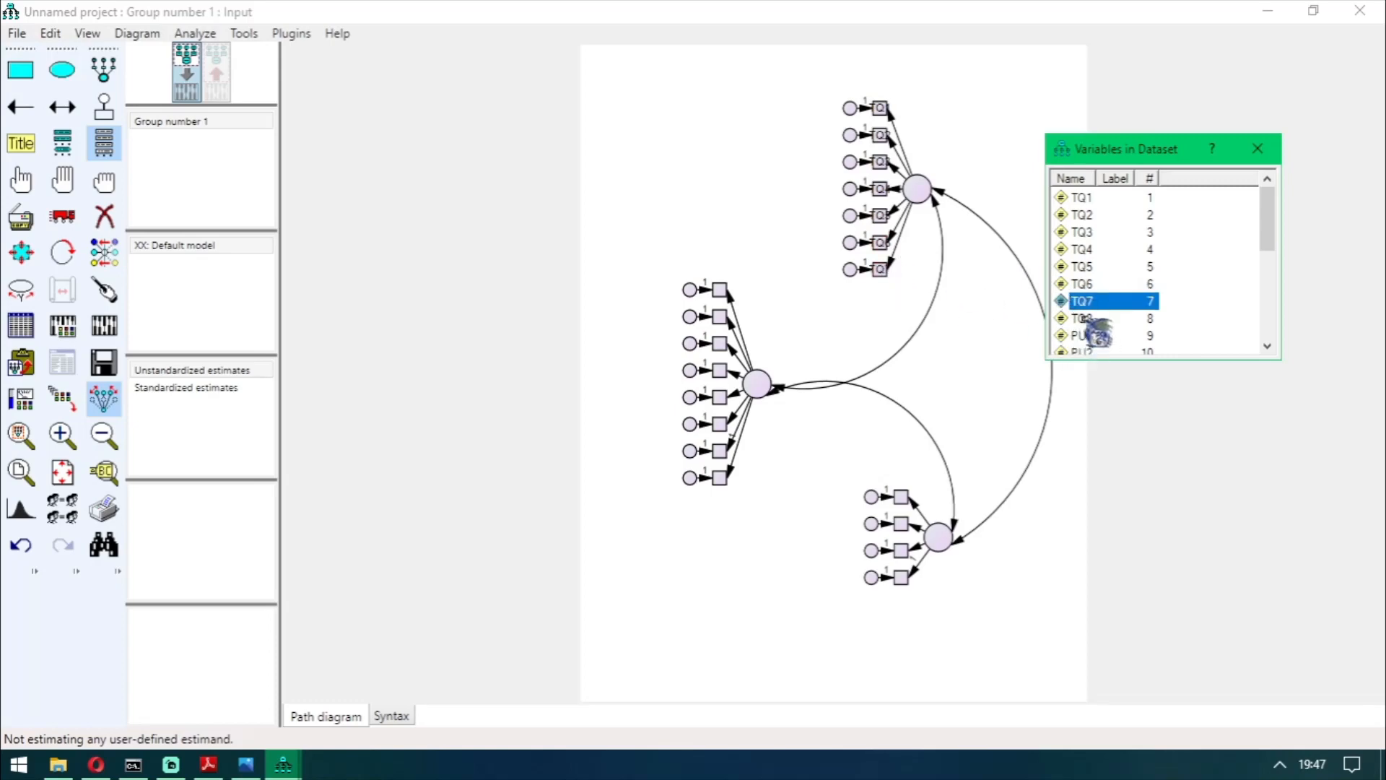
Add an eighth indicator to the uppermost construct and assign TQ8 to it.
click(103, 70)
click(919, 189)
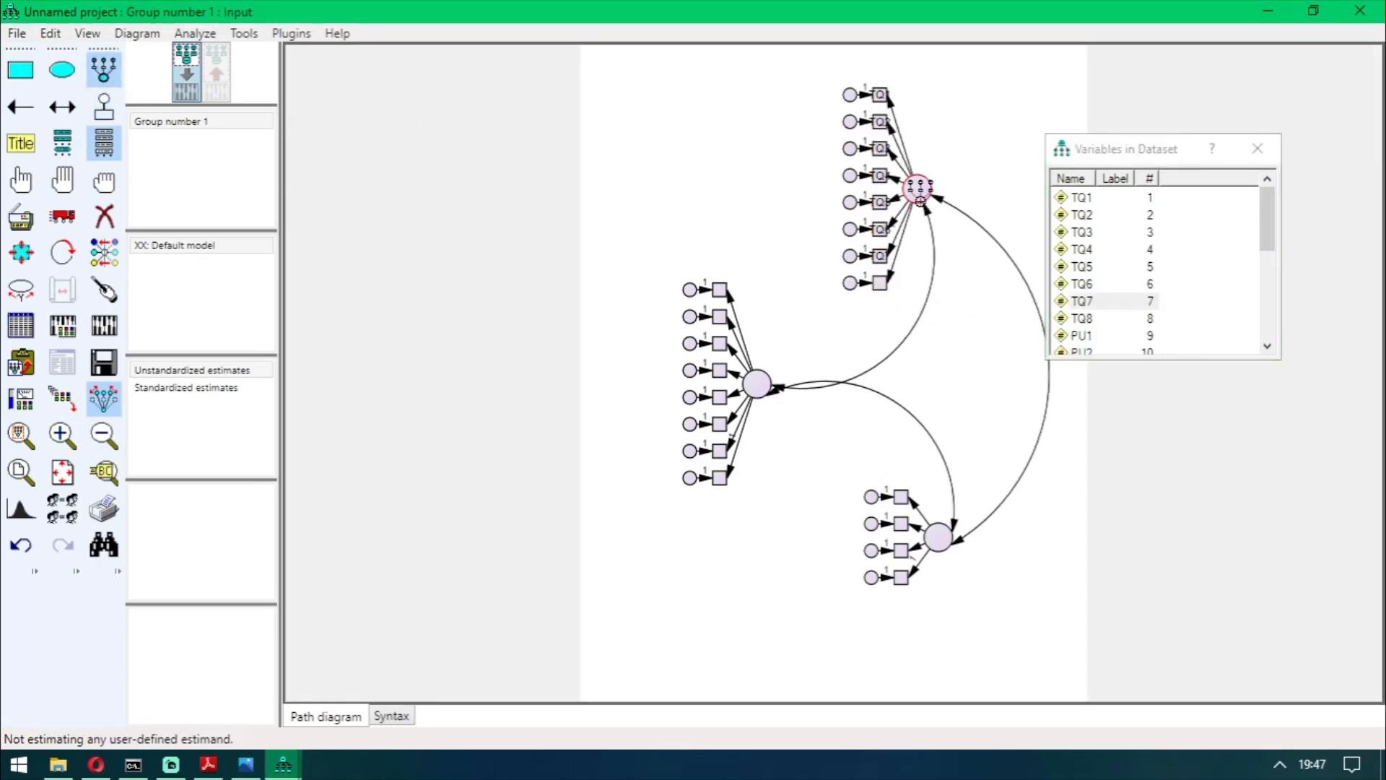
drag(1081, 319, 976, 328)
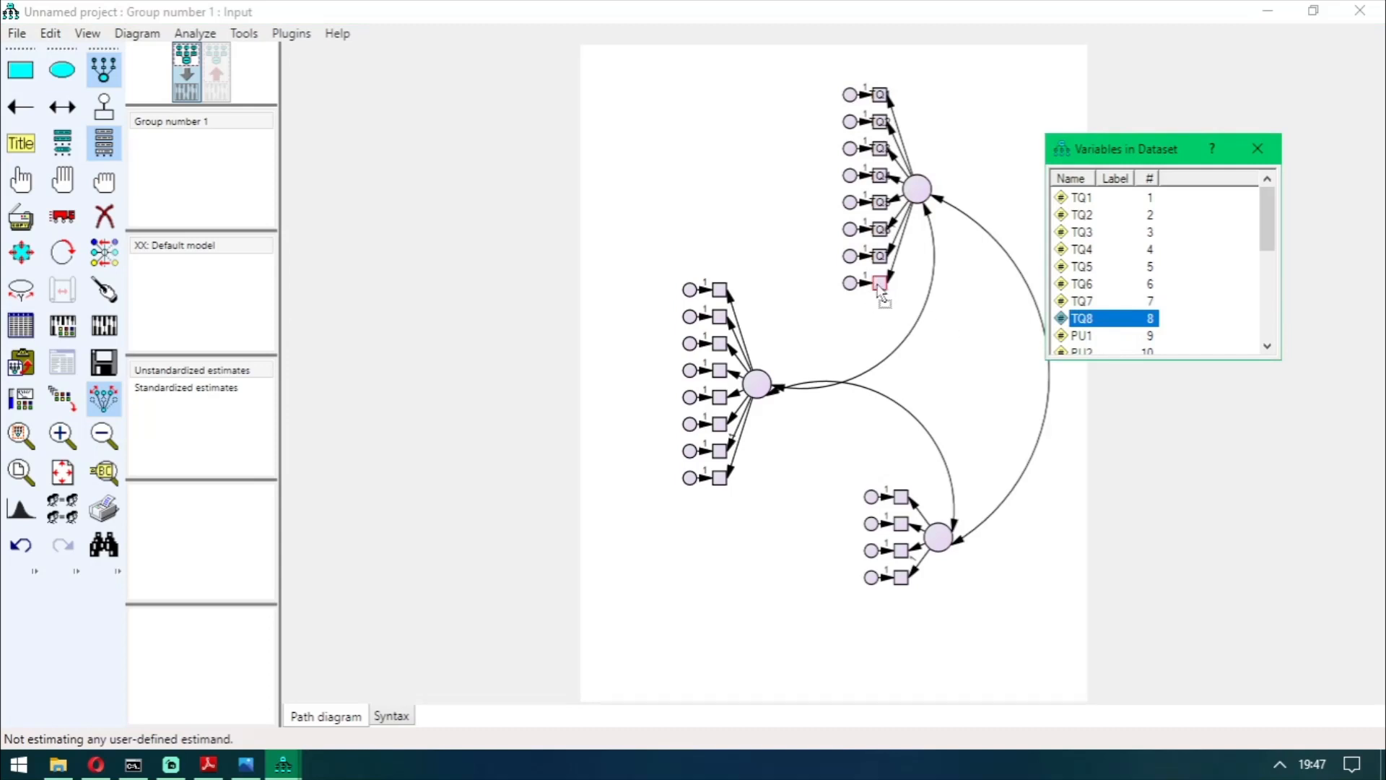
drag(878, 289, 880, 285)
Assign PU1 to PU8, in order from top to bottom, to the eight indicators of the middle construct.
scroll(1104, 289, down, 2)
drag(1081, 266, 724, 322)
drag(1080, 301, 838, 392)
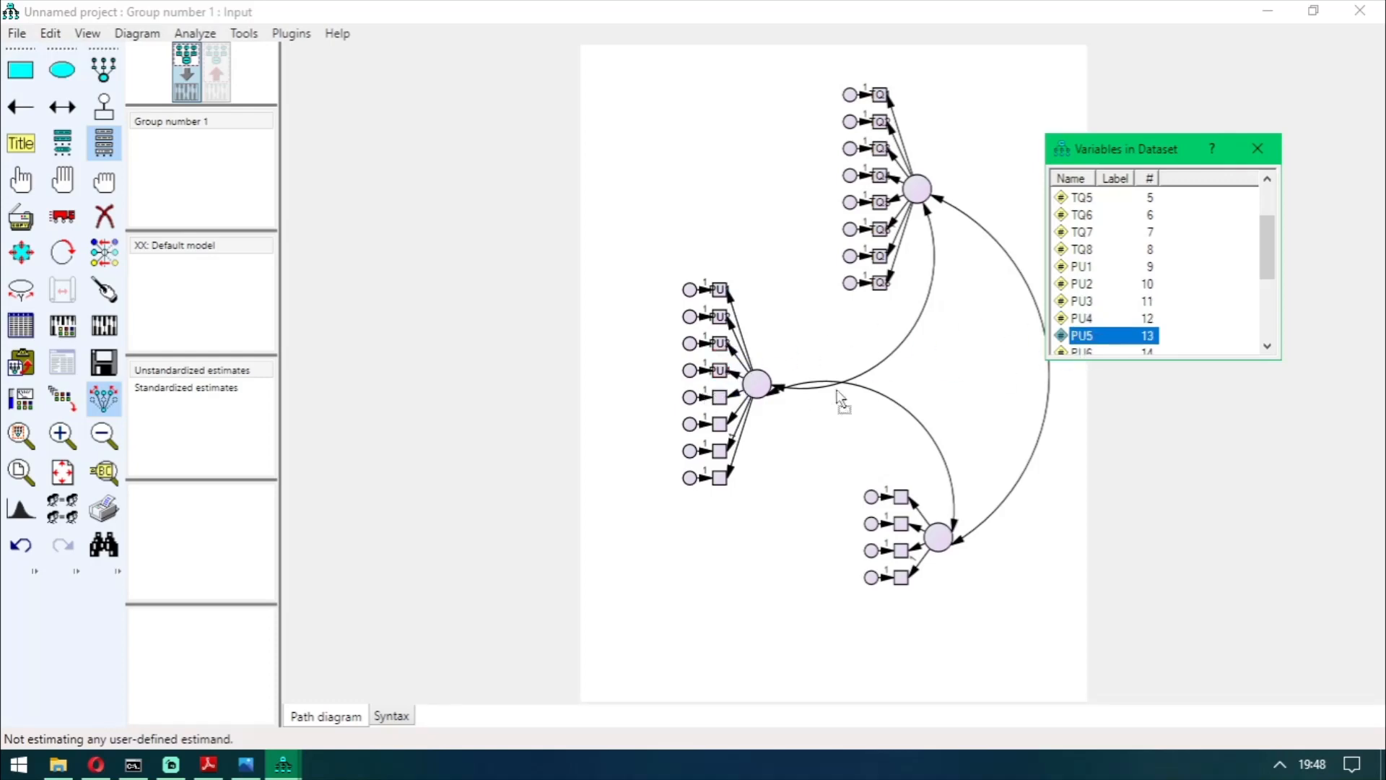
drag(716, 401, 716, 402)
scroll(1090, 294, down, 3)
drag(1083, 215, 819, 372)
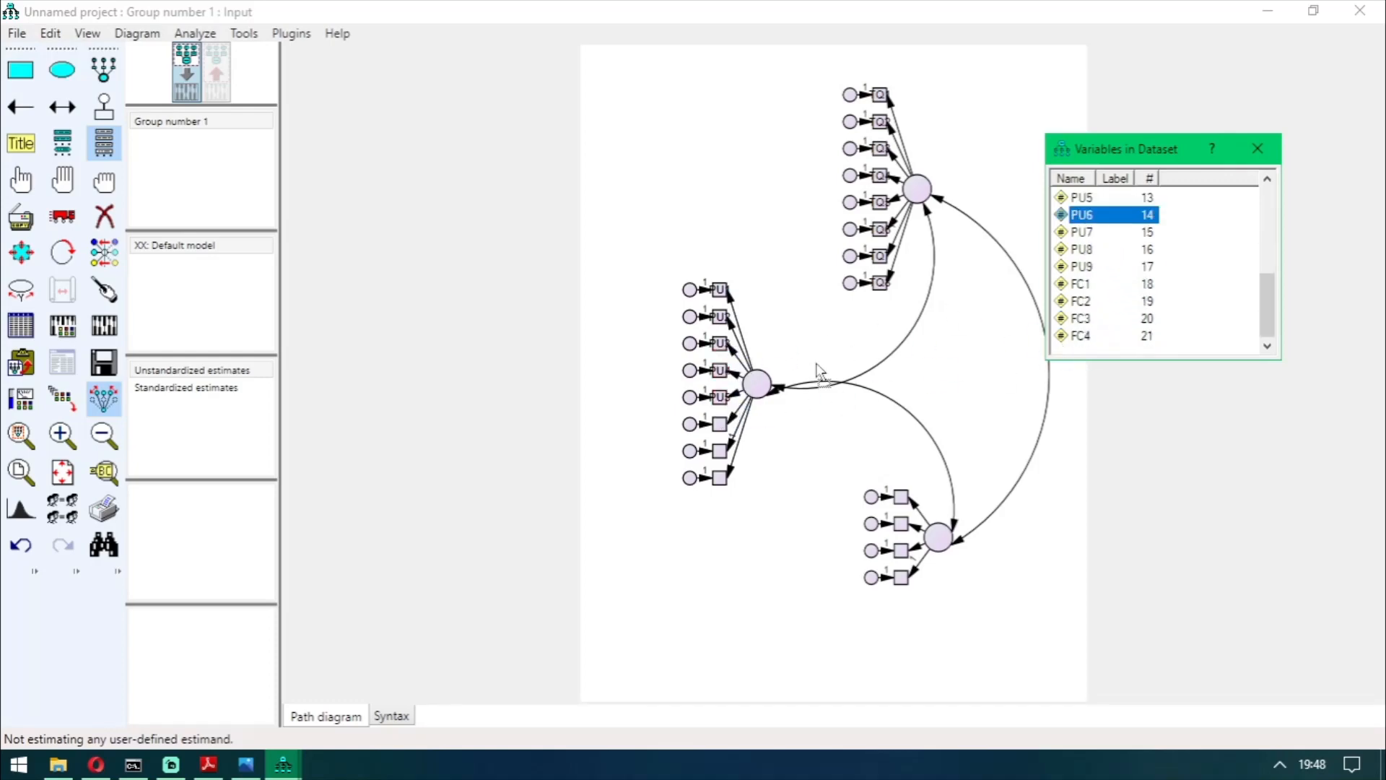
drag(1081, 232, 720, 450)
drag(1082, 249, 1058, 285)
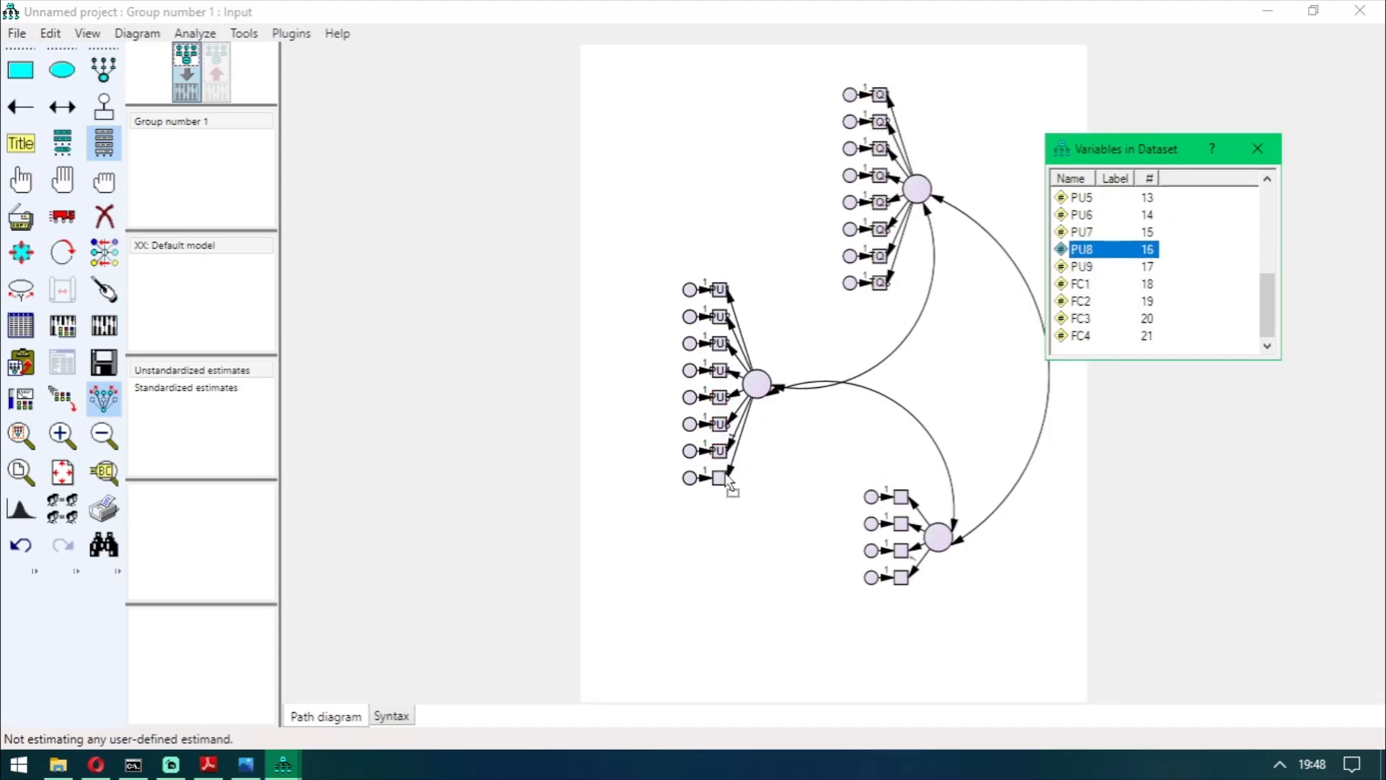
drag(738, 453, 738, 453)
Add a ninth indicator to the middle construct and assign PU9 to it.
click(103, 68)
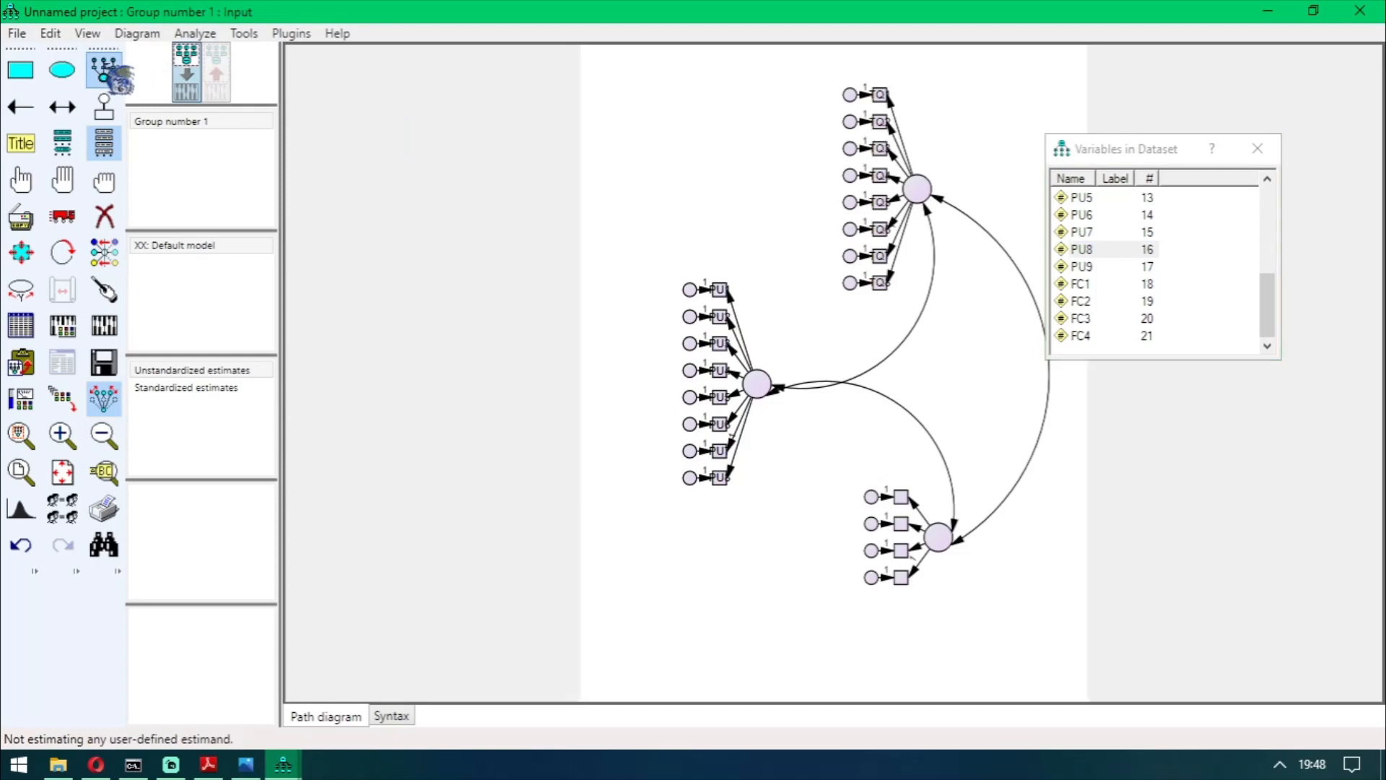
click(755, 381)
mouse_move(1082, 267)
mouse_down()
mouse_move(738, 466)
mouse_move(717, 494)
mouse_move(1081, 287)
mouse_up()
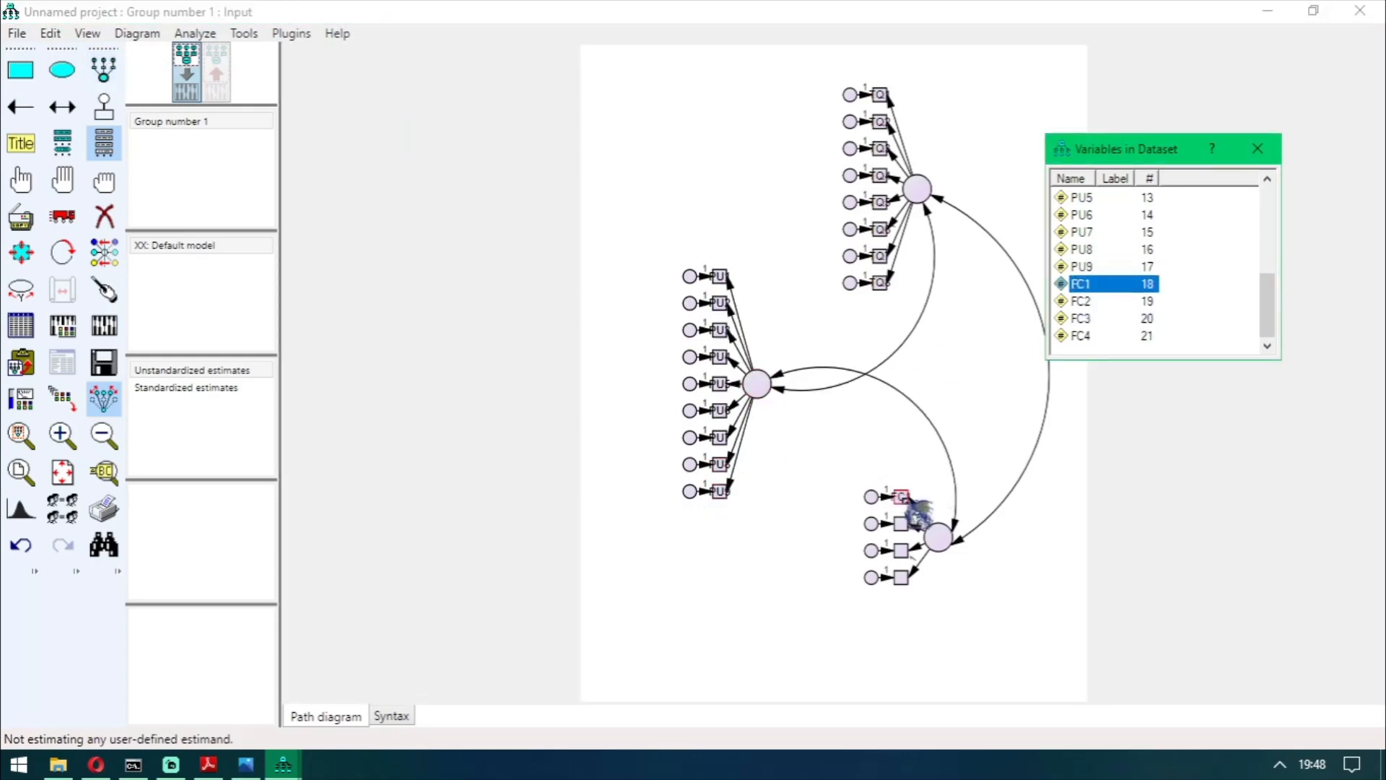
Assign FC1 to FC4 to the four indicators of the lowest construct and close the dataset variable list.
drag(911, 506, 911, 505)
drag(1112, 301, 912, 523)
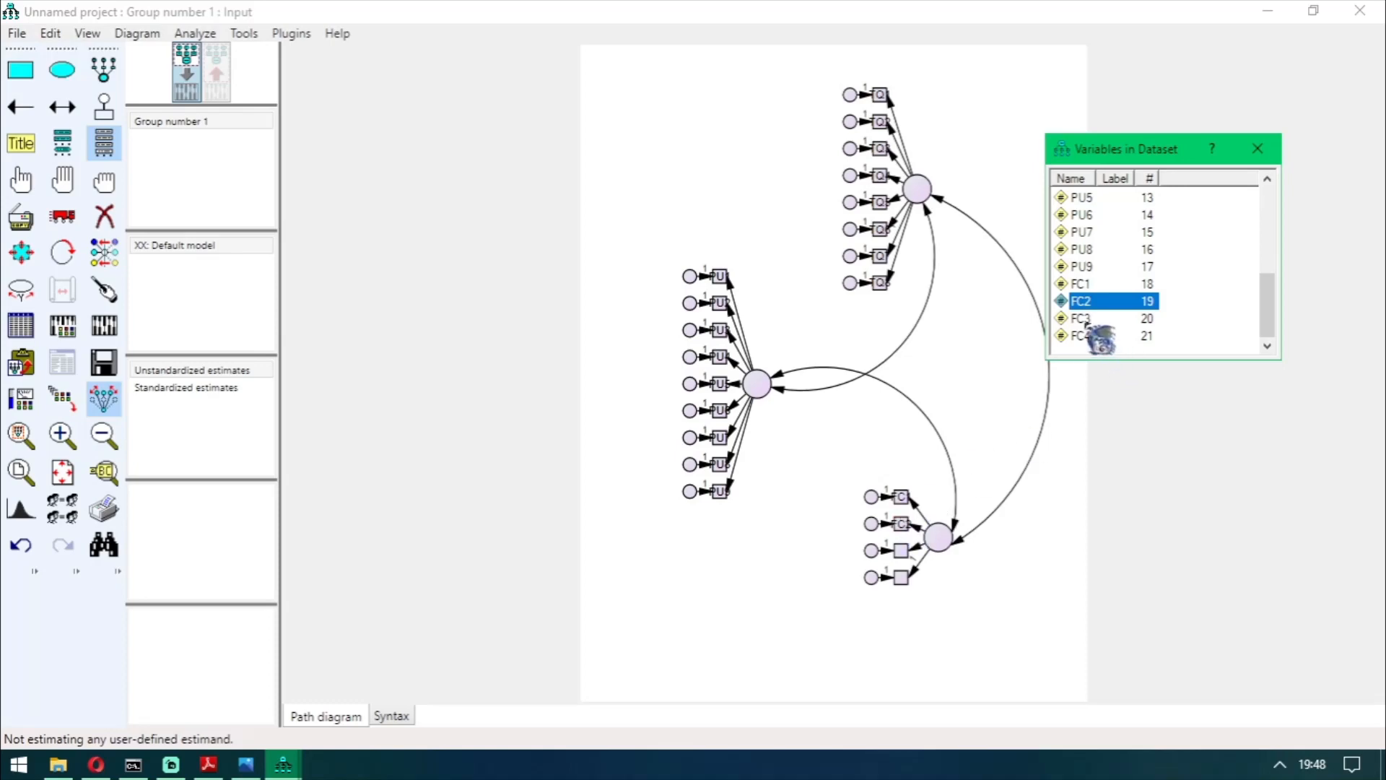
drag(1083, 318, 940, 510)
drag(911, 566, 911, 567)
drag(1081, 335, 911, 581)
click(1258, 149)
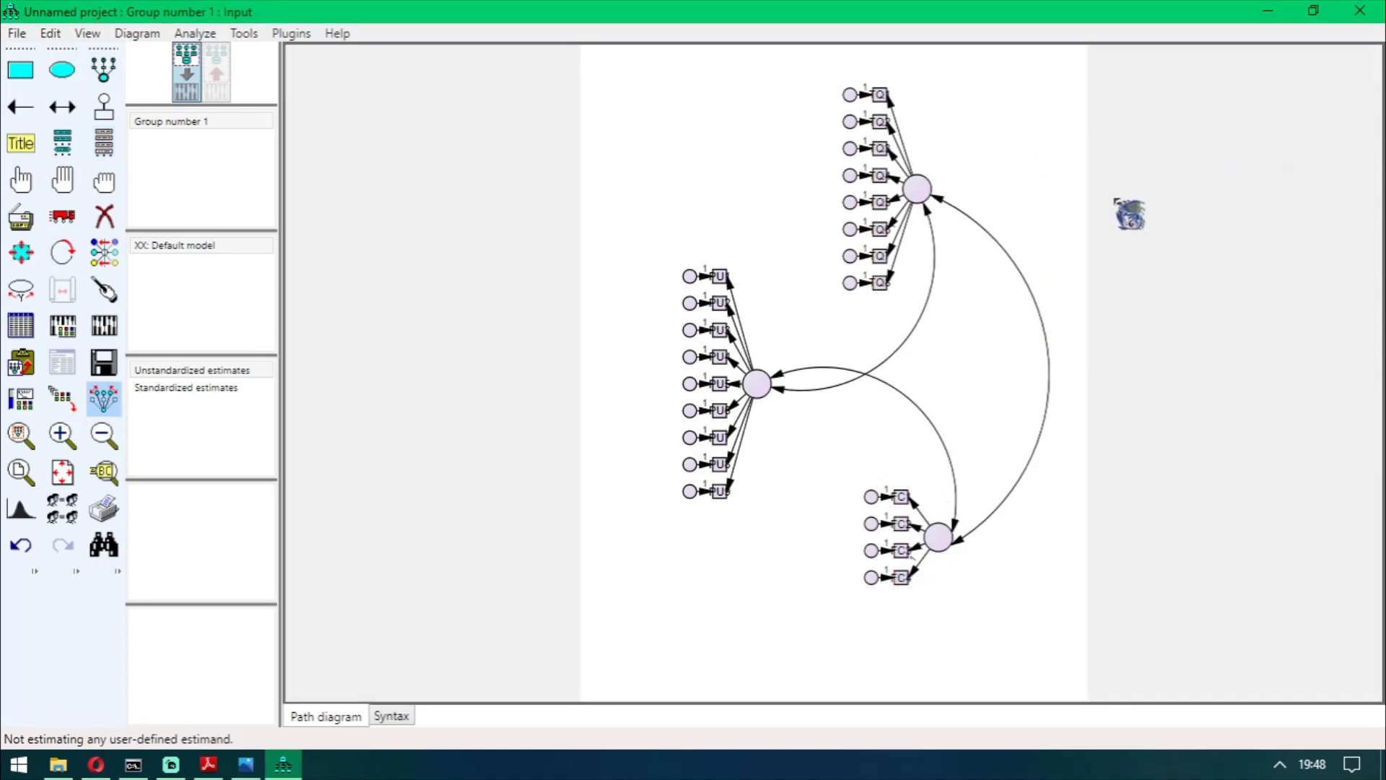
Name the three latent variables TQ for the upper, PU for the middle and FC for the lower construct.
double_click(919, 189)
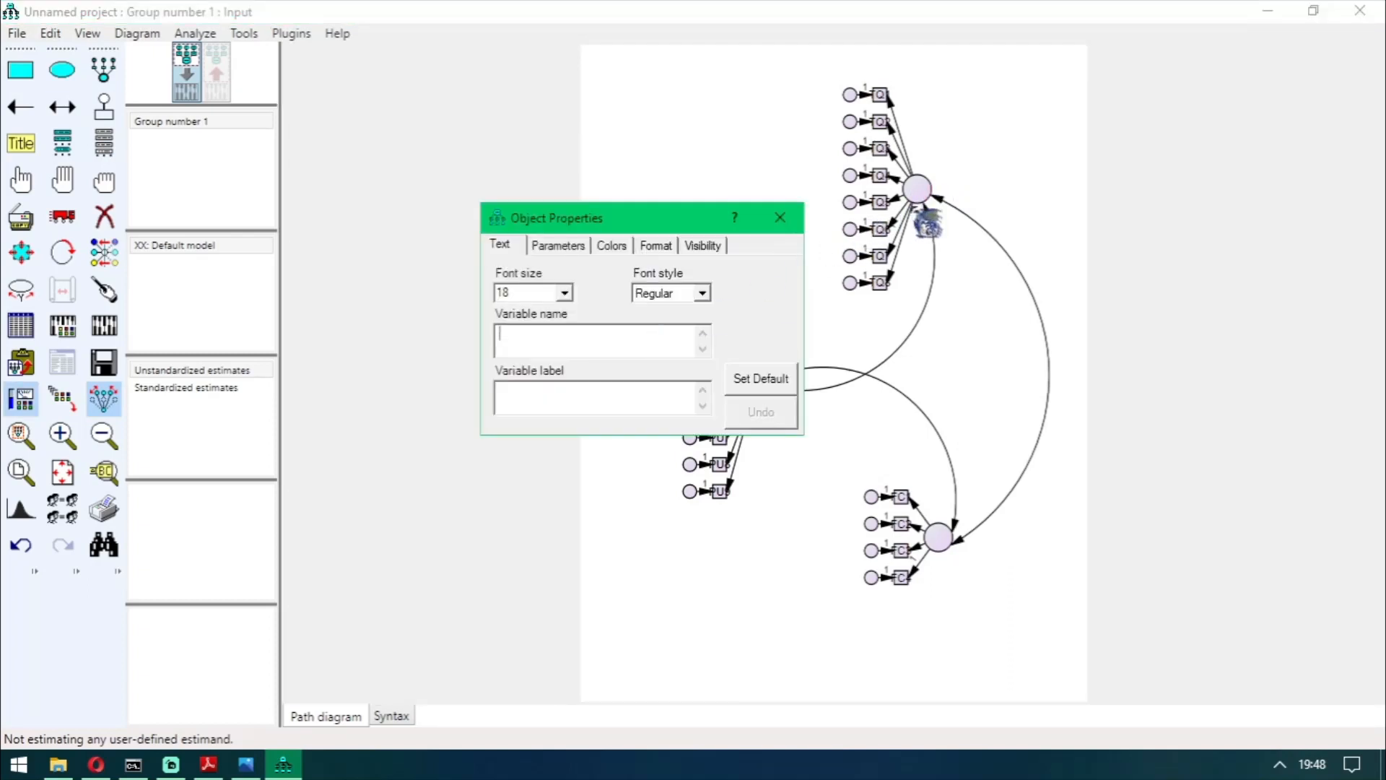
text(TQ)
click(781, 217)
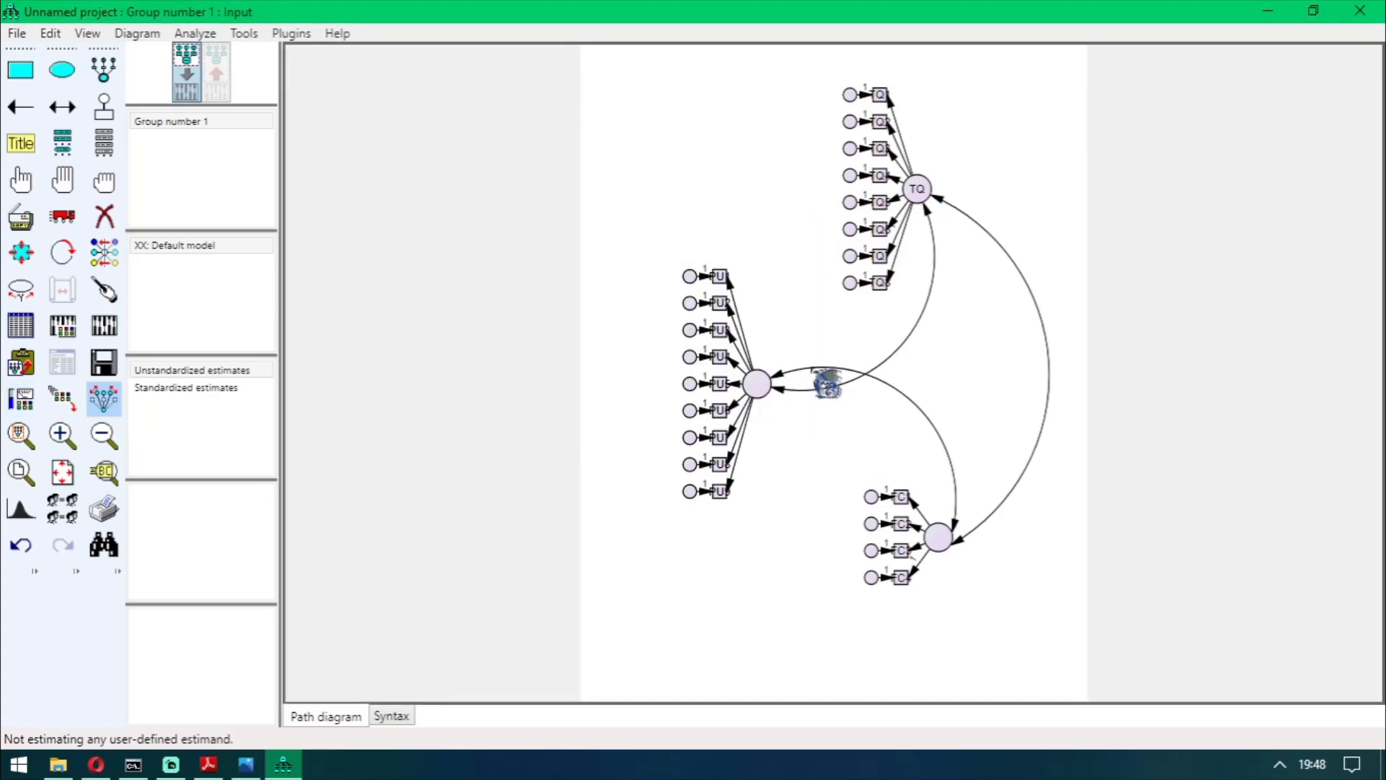
double_click(763, 383)
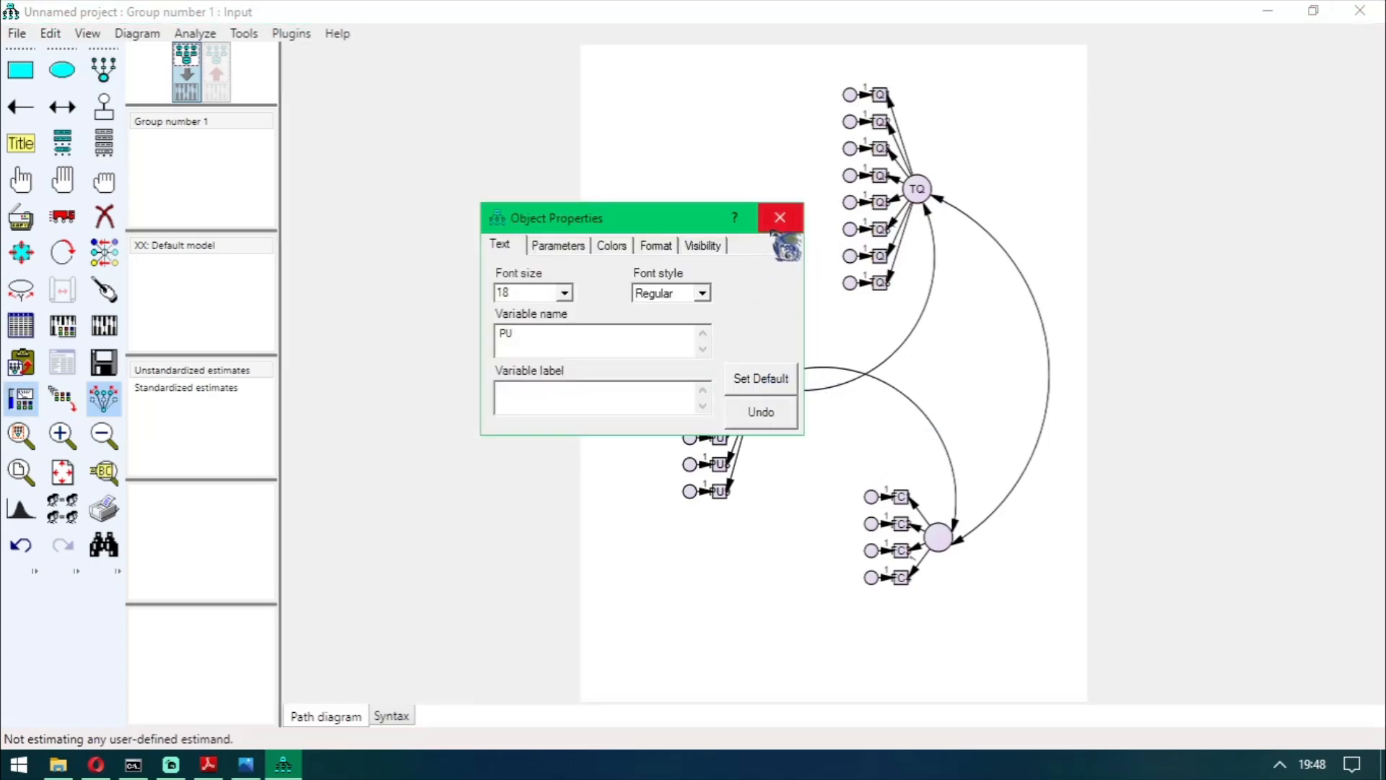
click(781, 217)
double_click(938, 540)
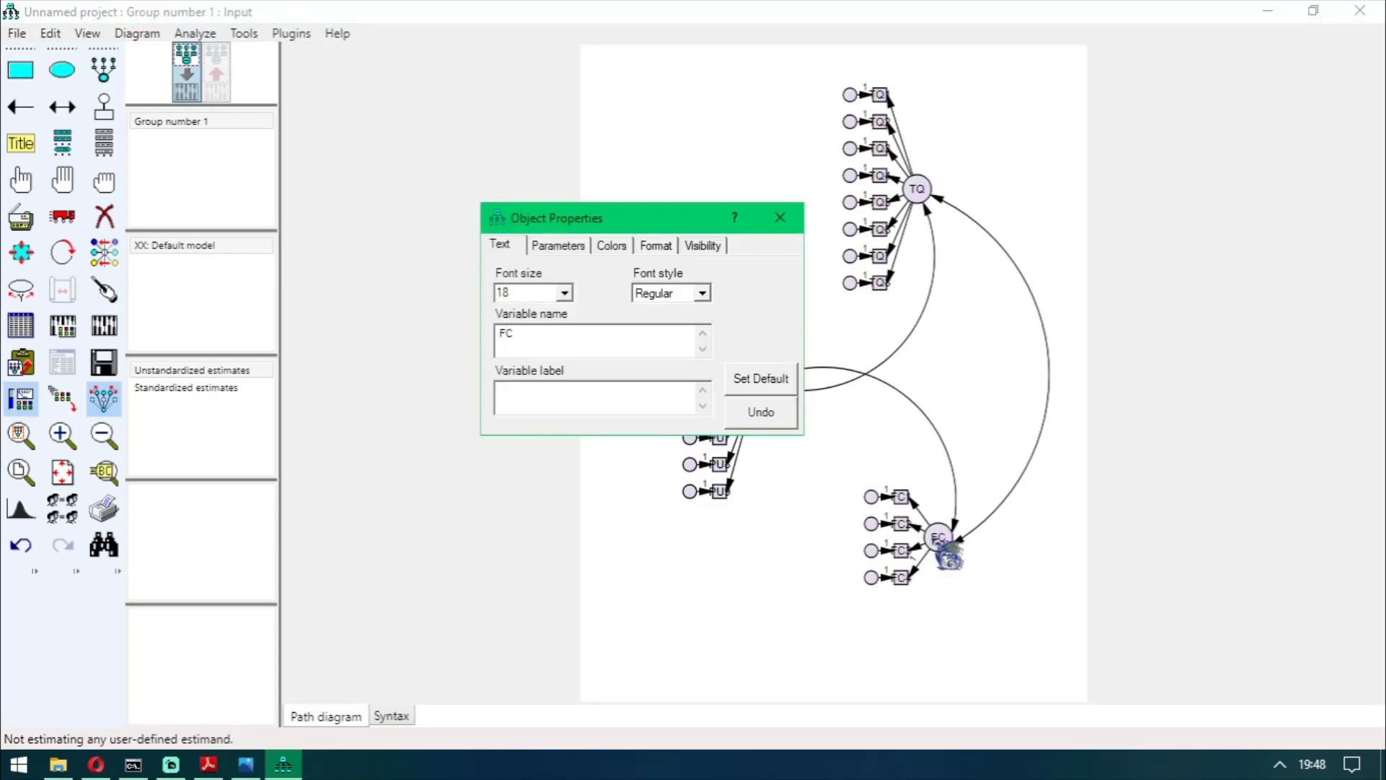
click(780, 217)
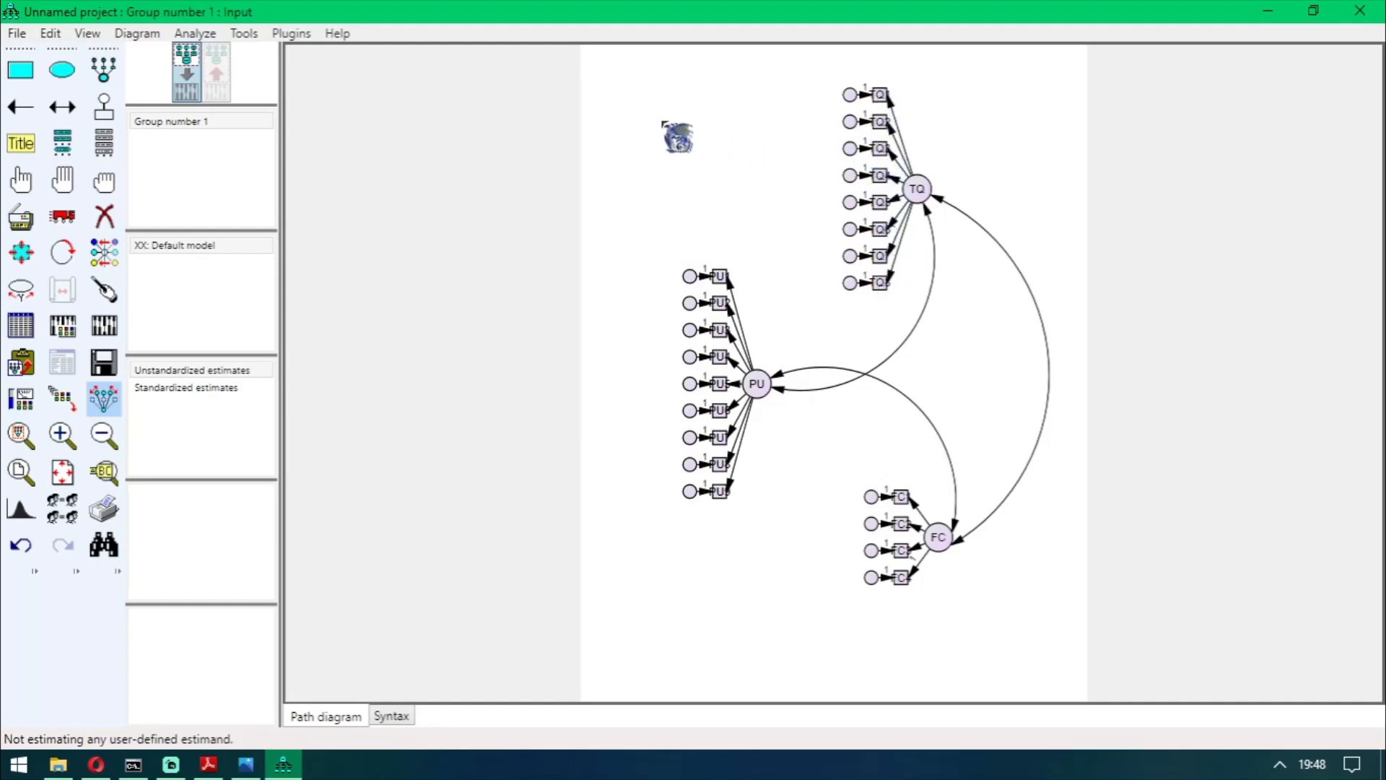
Widen the indicator rectangles of the TQ, PU and FC constructs so their variable names fit inside.
click(35, 263)
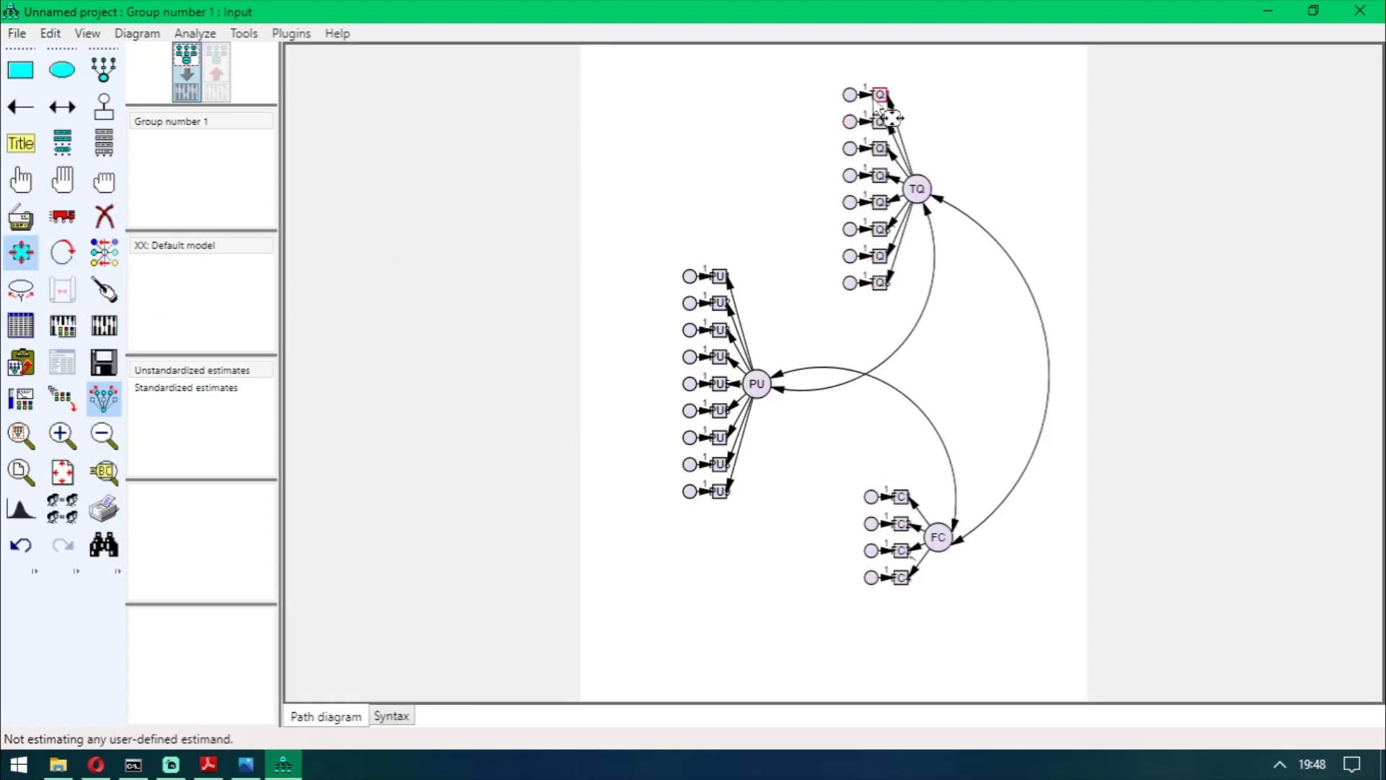
drag(873, 100, 863, 104)
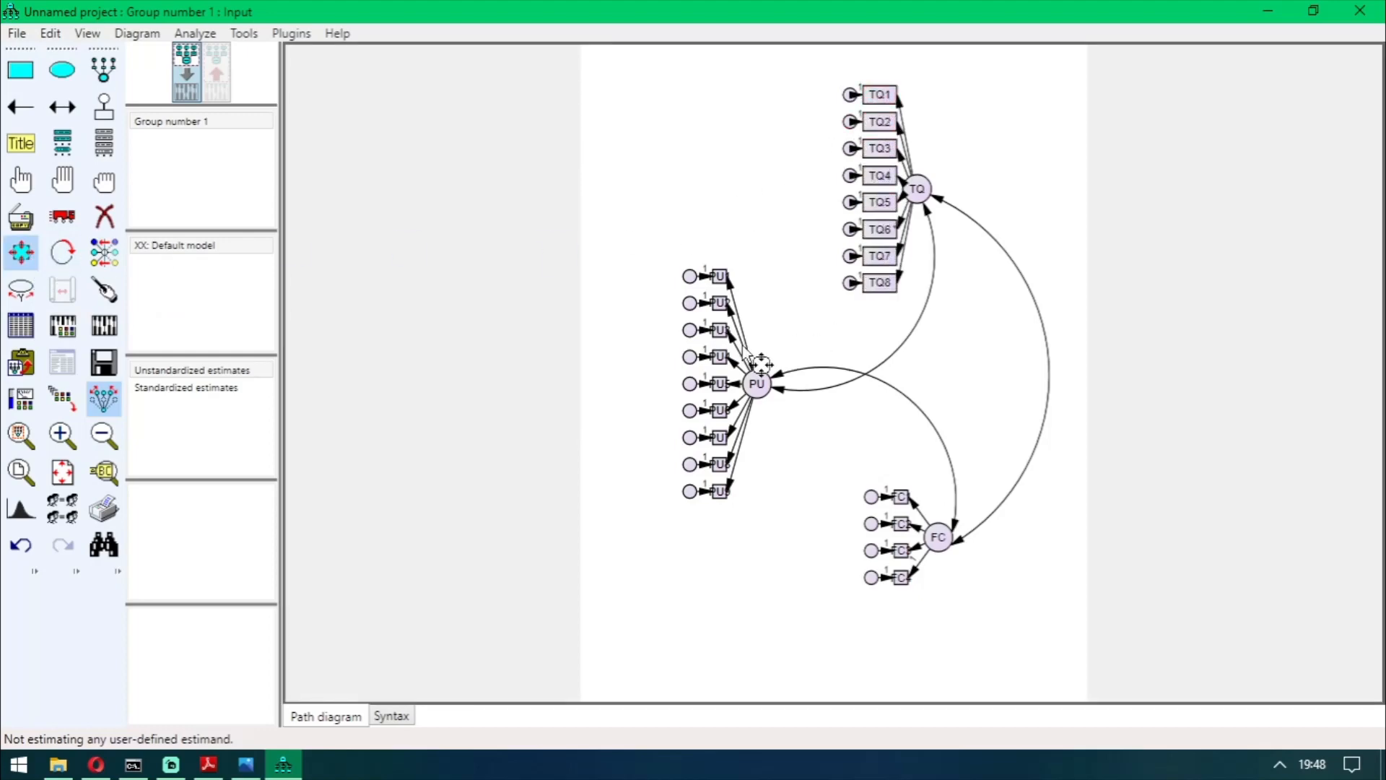
drag(717, 287, 707, 288)
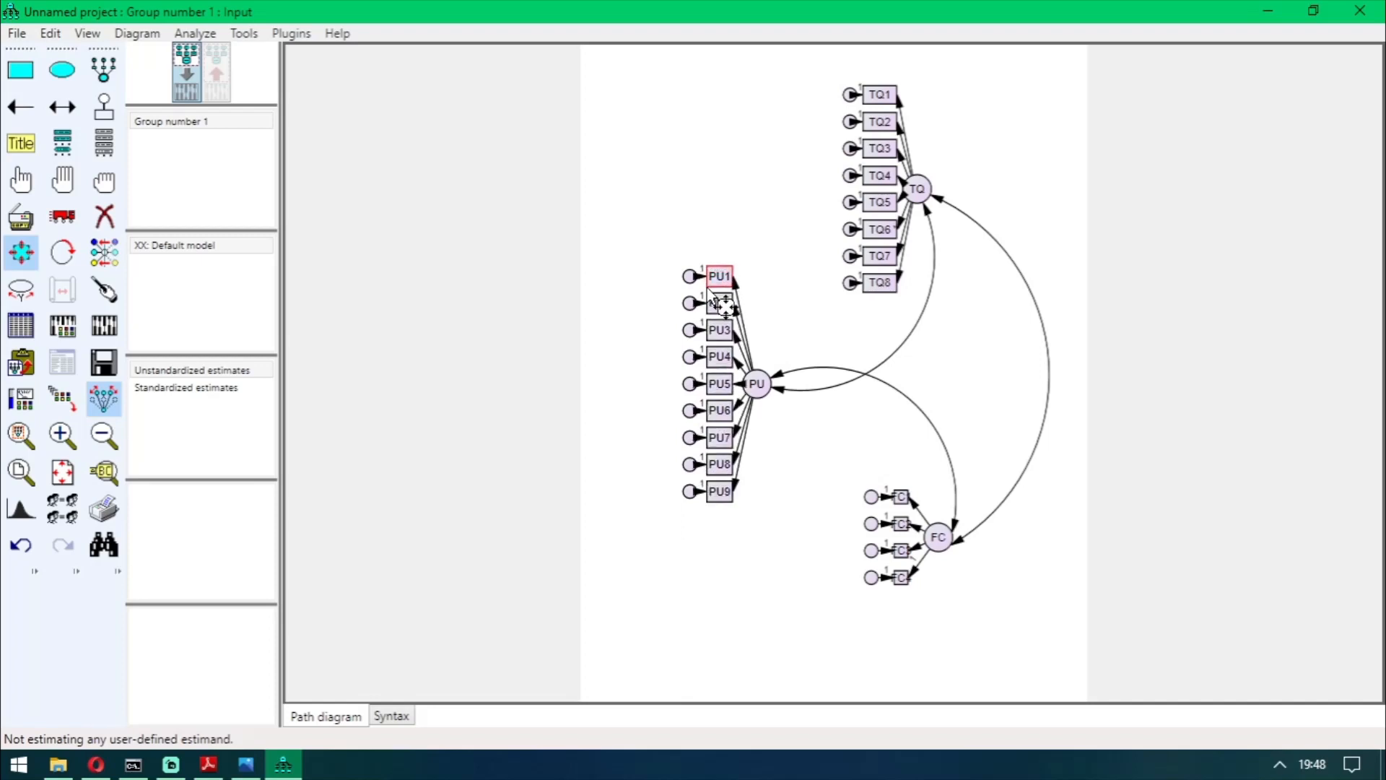
drag(911, 520, 904, 525)
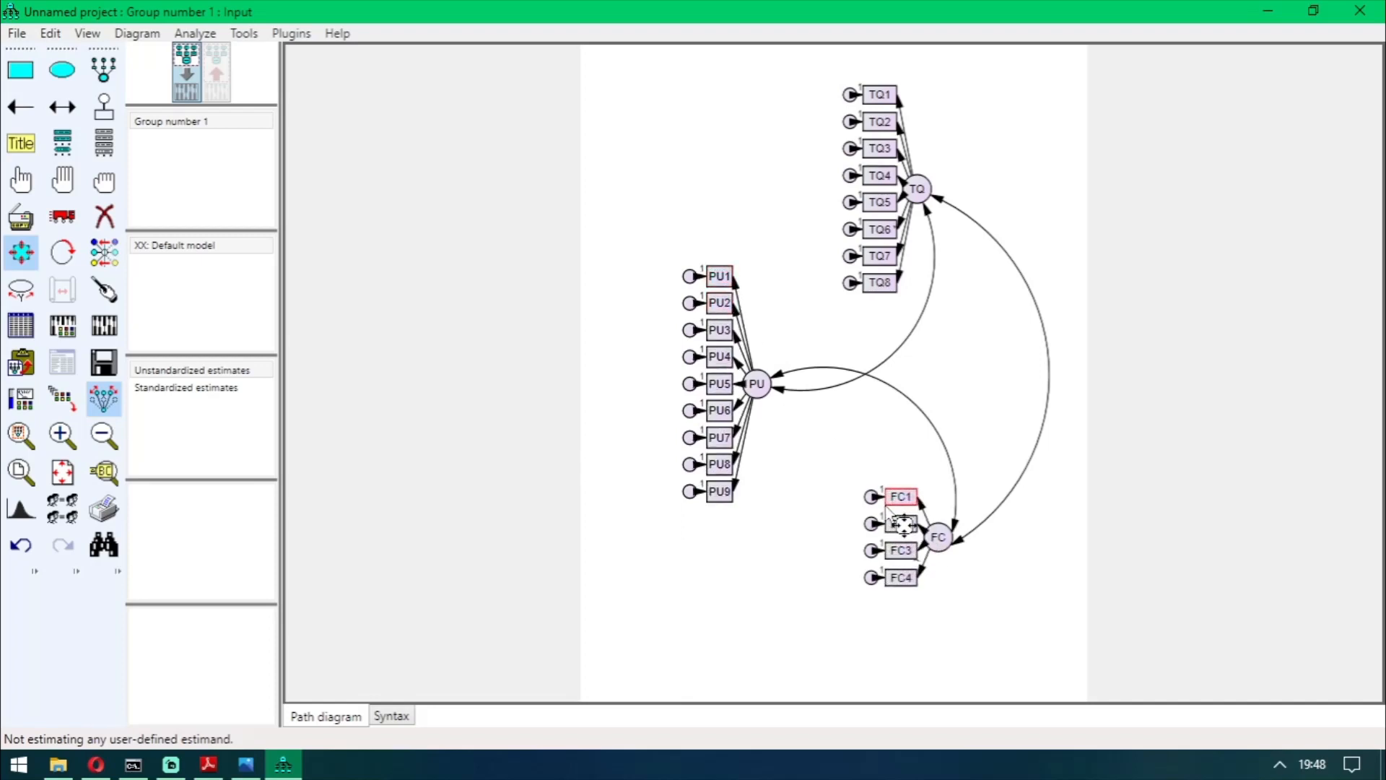
Move the error circles of the TQ, PU and FC indicators further left, away from their rectangles.
click(70, 217)
drag(846, 97, 770, 136)
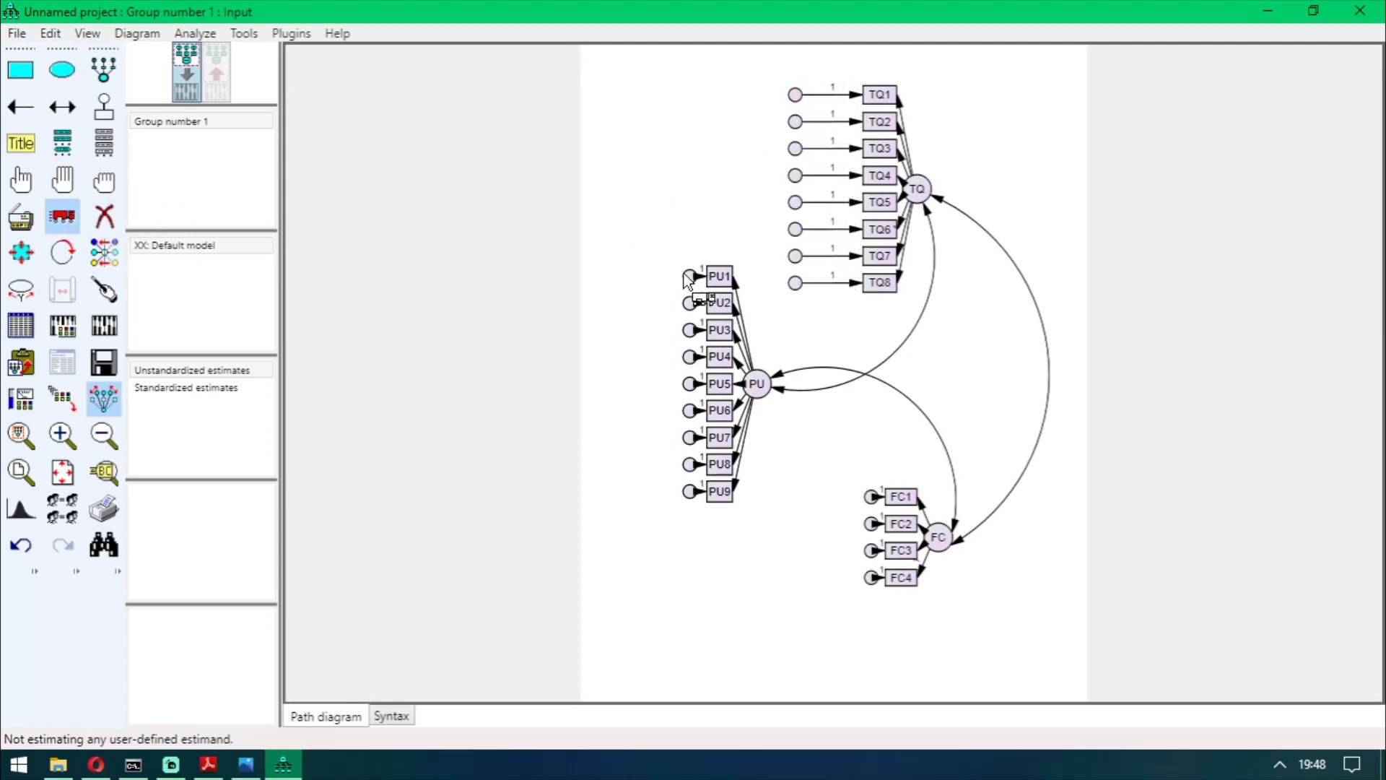
drag(687, 278, 630, 282)
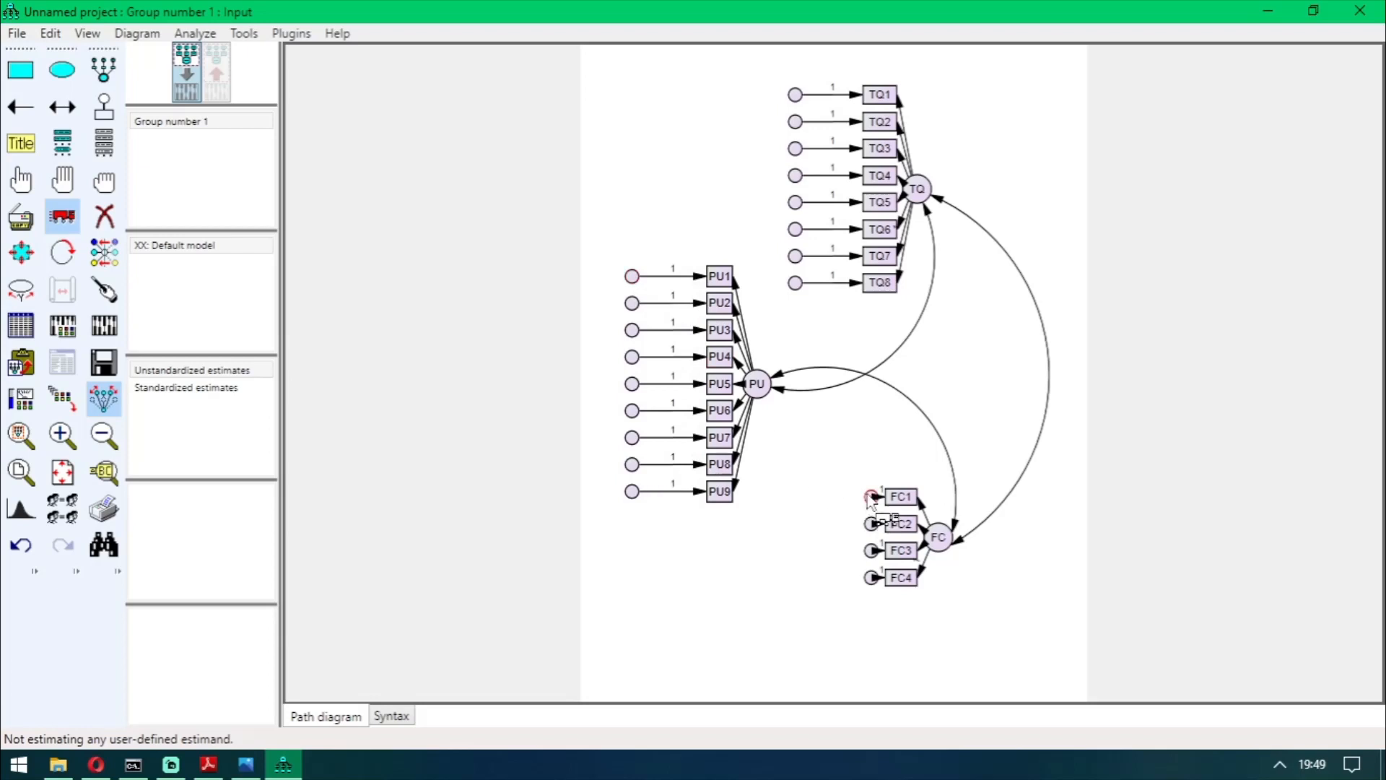
drag(871, 500, 807, 499)
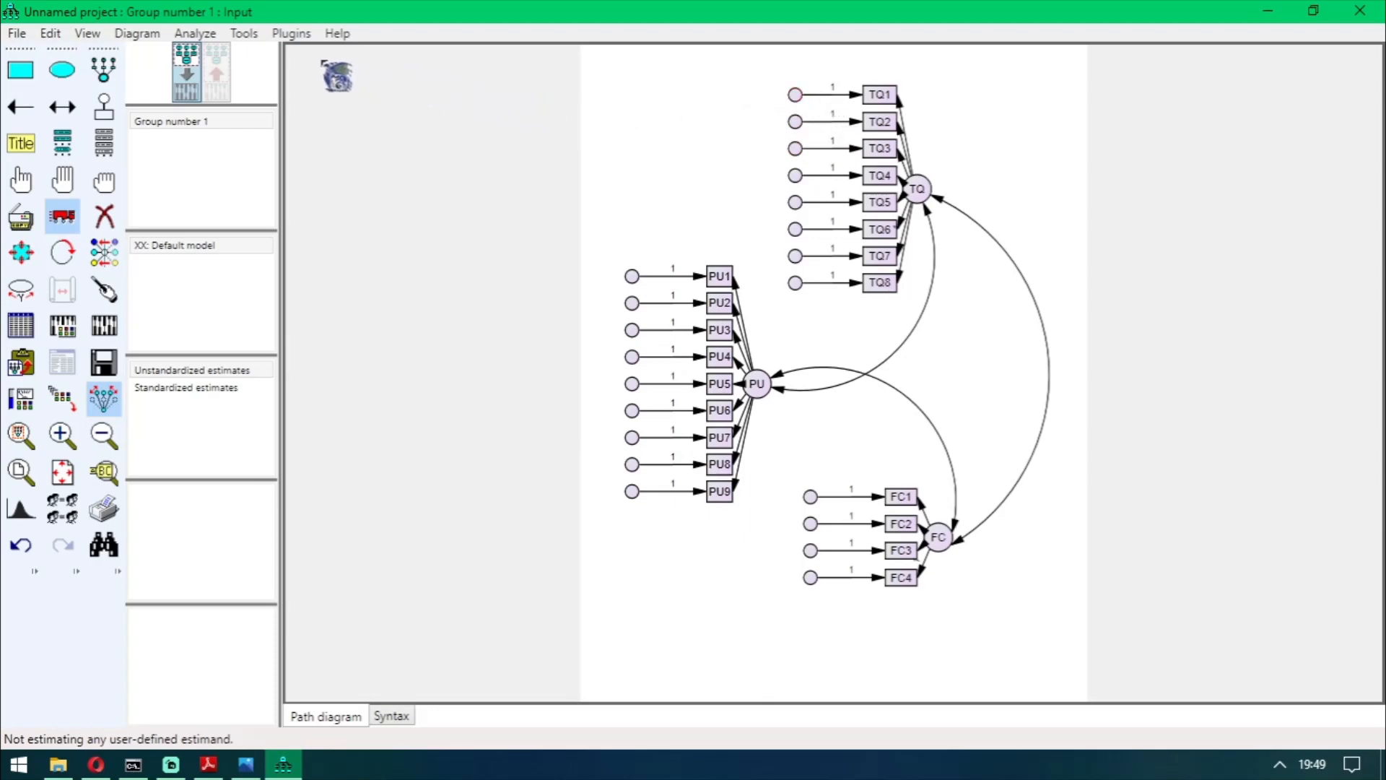
Name all error terms automatically with Name Unobserved Variables and widen their circles in all three constructs to fit the names.
click(293, 34)
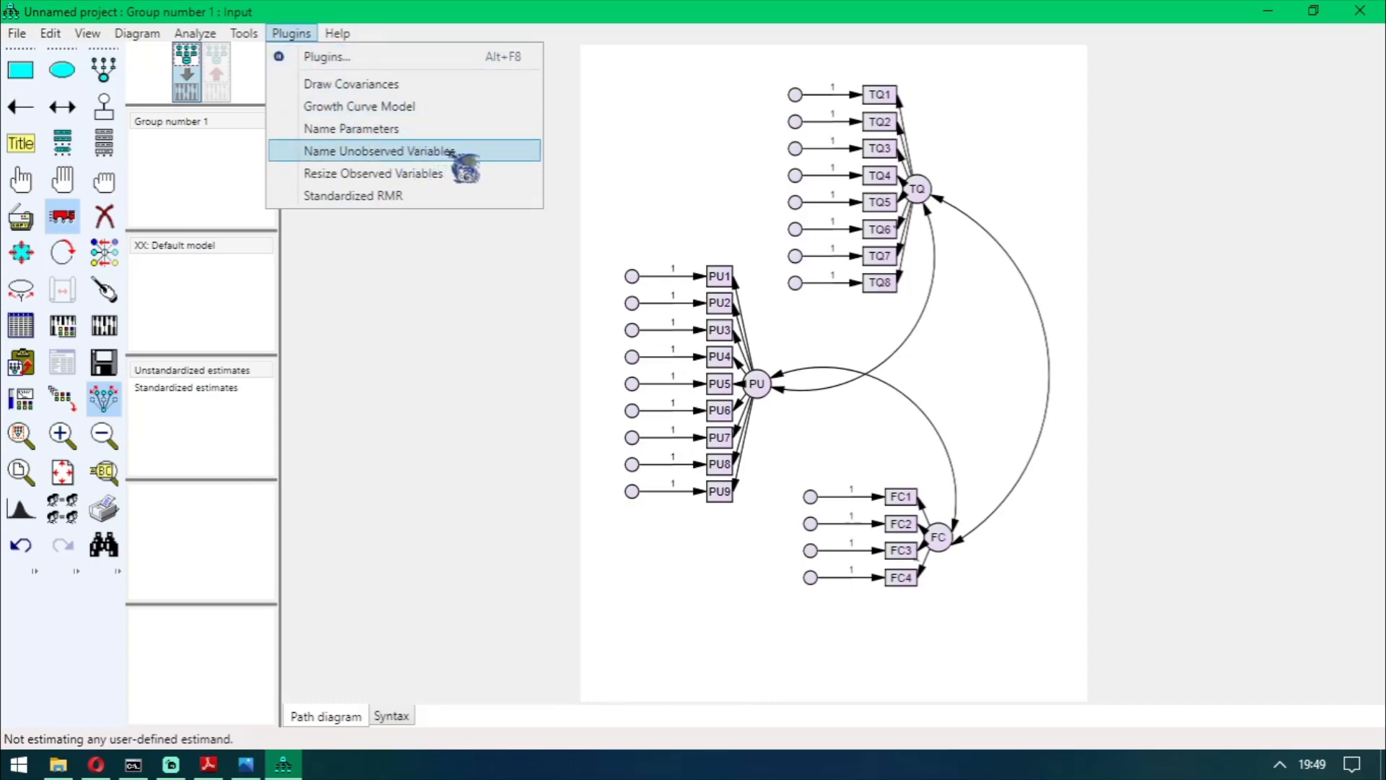
click(381, 151)
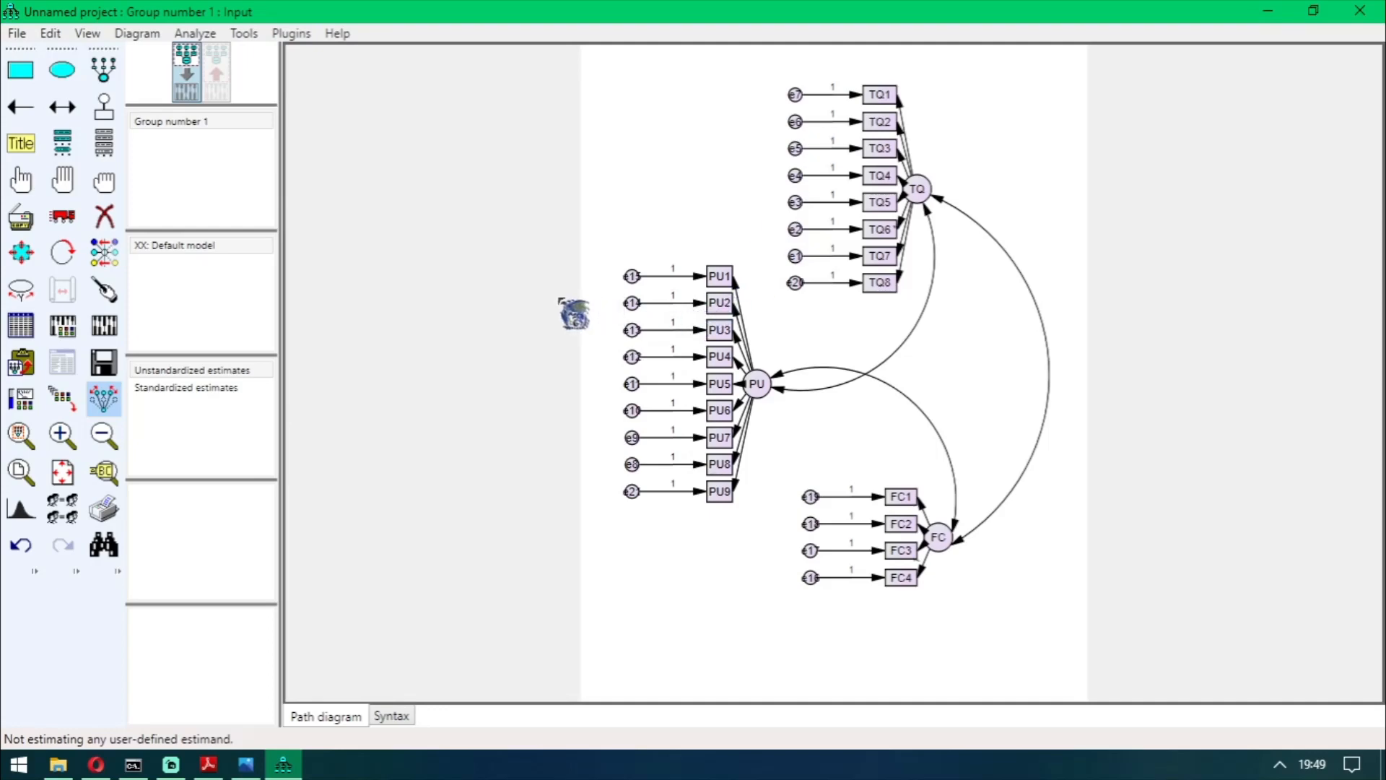
click(24, 252)
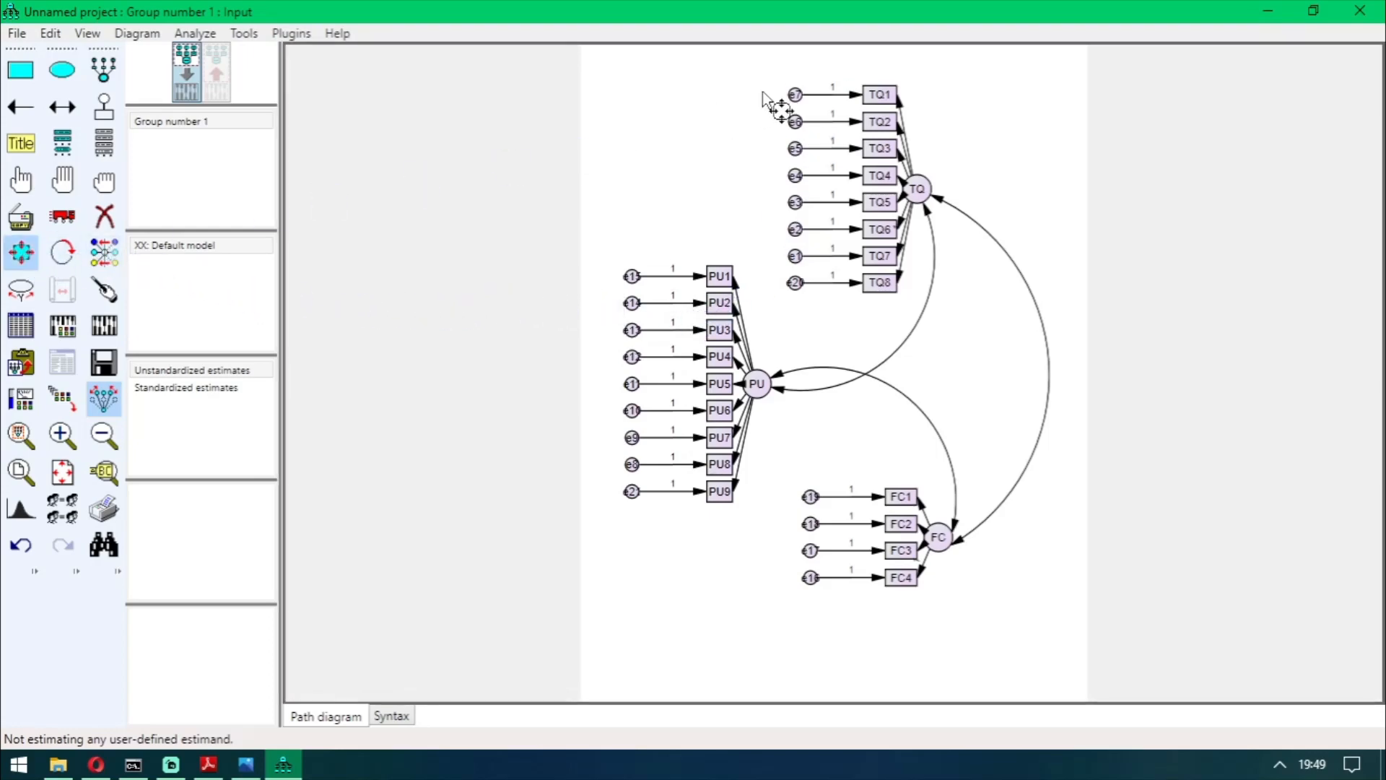
drag(792, 95, 785, 105)
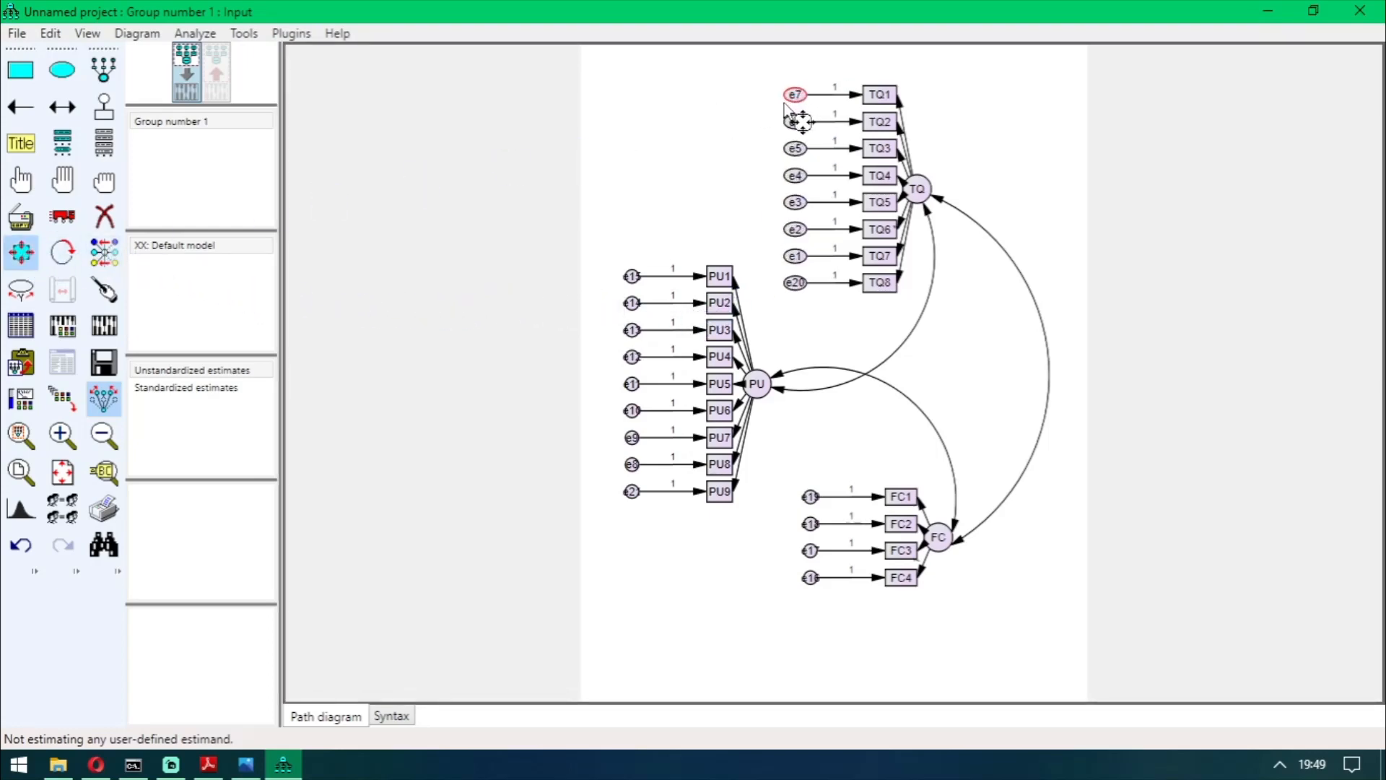
drag(623, 277, 635, 299)
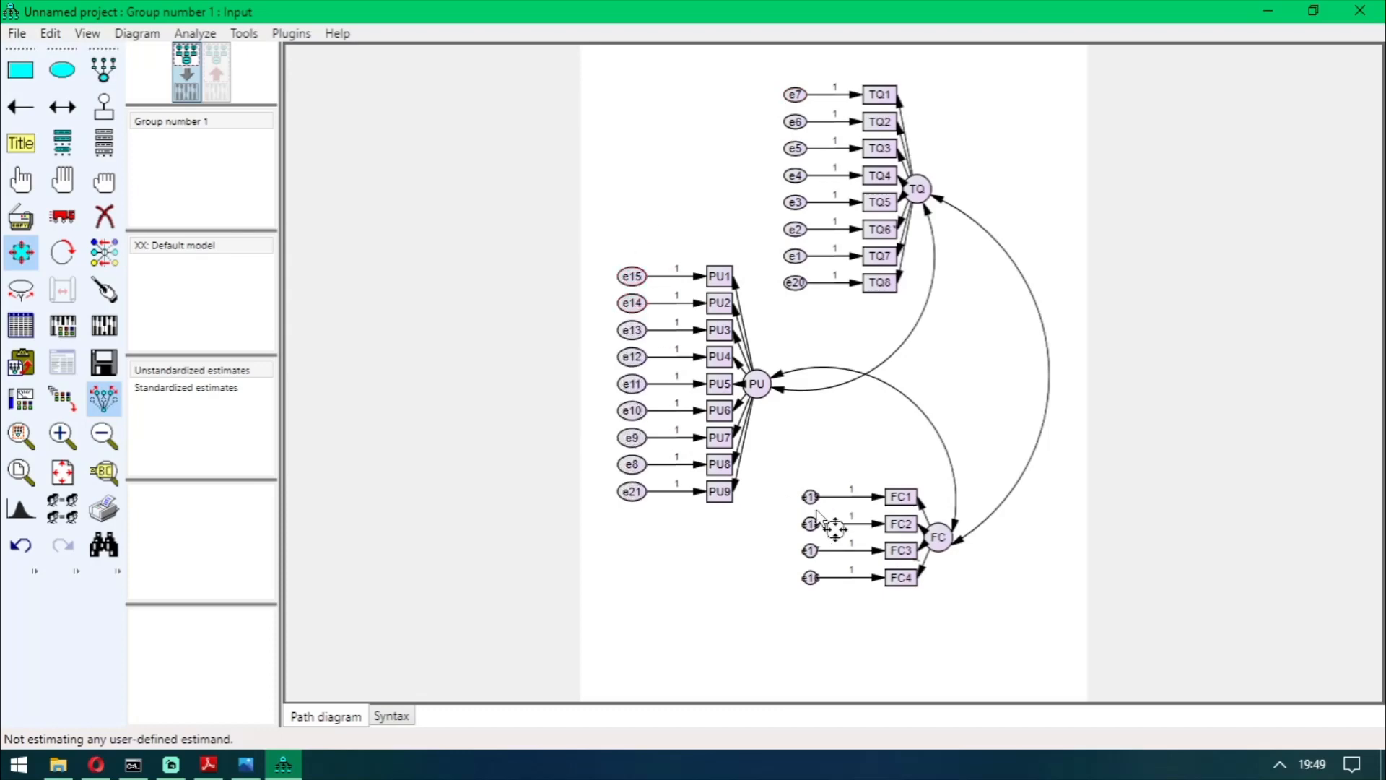
drag(806, 503, 796, 506)
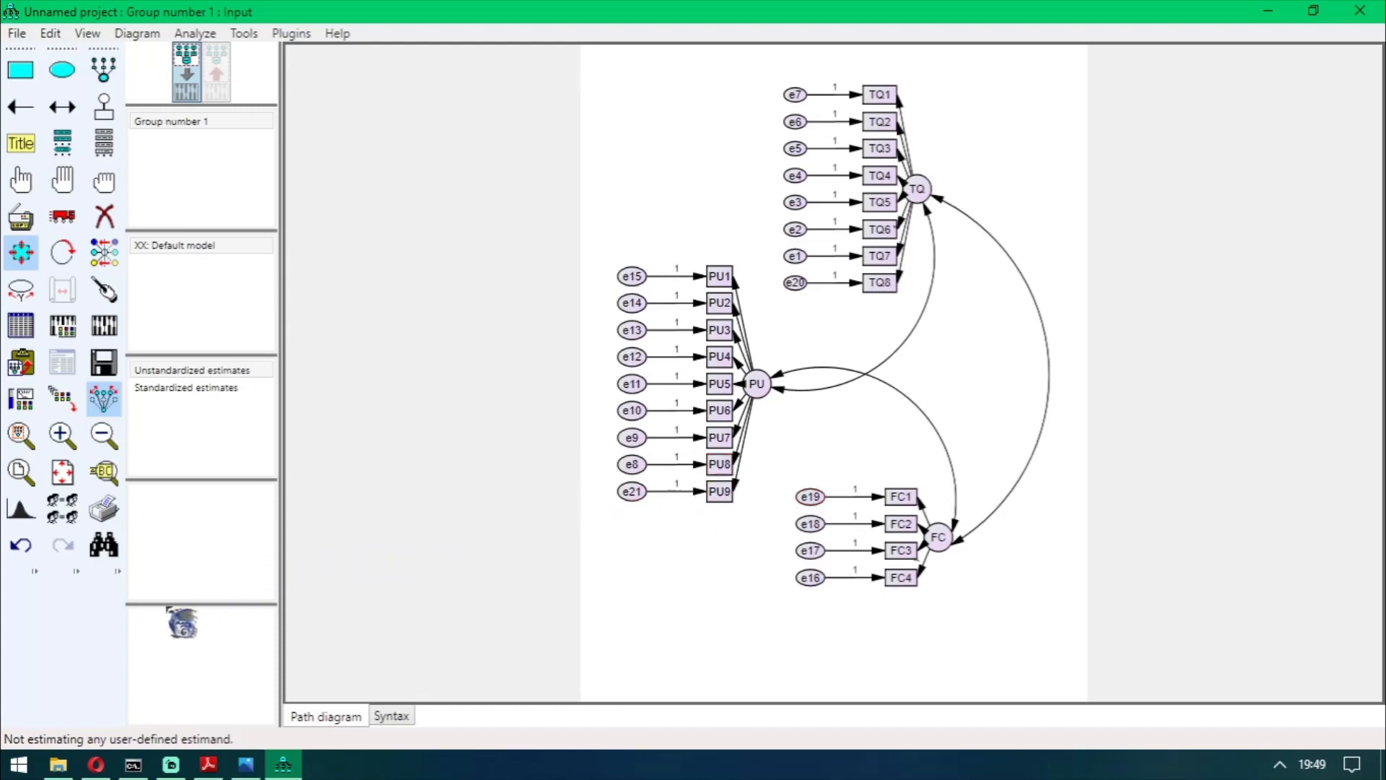
Open Kriteria fit CFA.txt from the Jurnal Kelompok folder and copy its last block, from chi-square = \cmin to RMSEA = \rmsea.
mouse_move(66, 765)
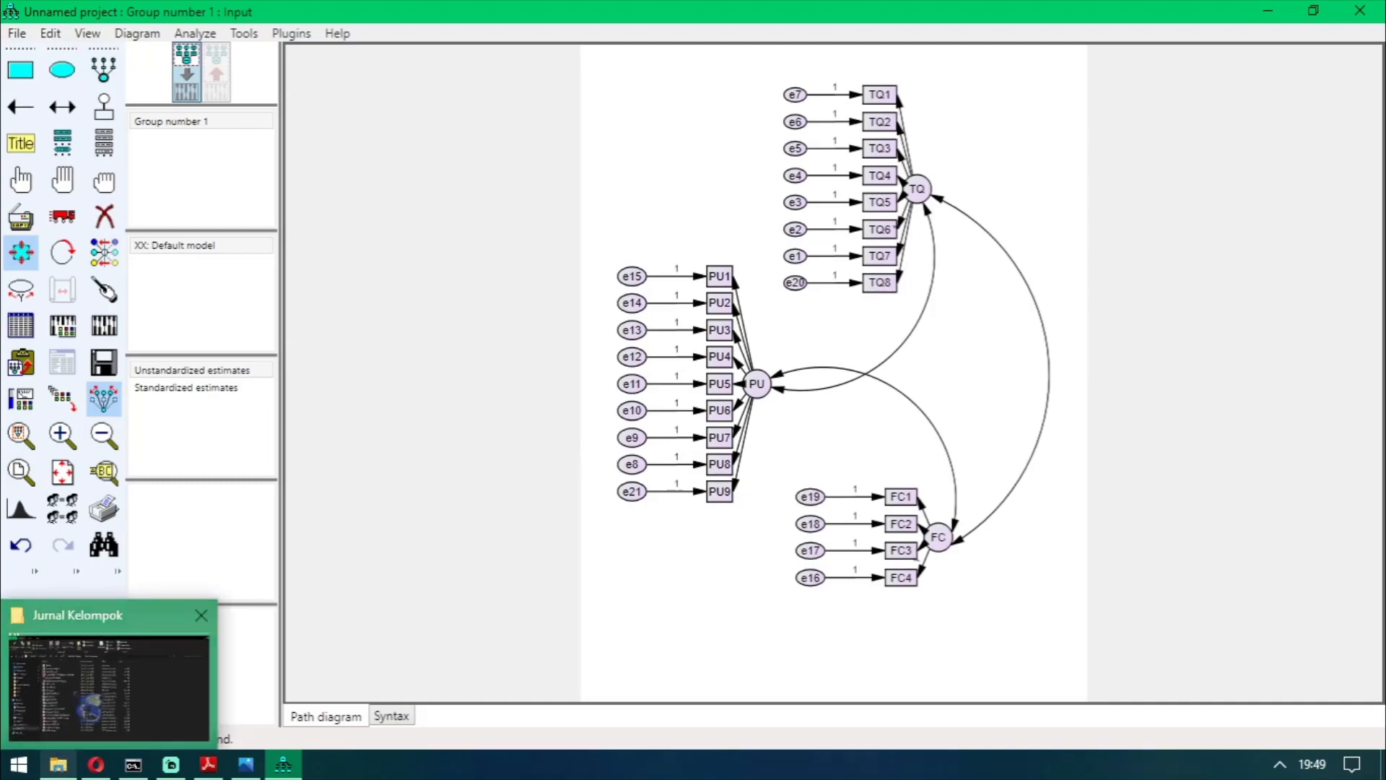
click(108, 686)
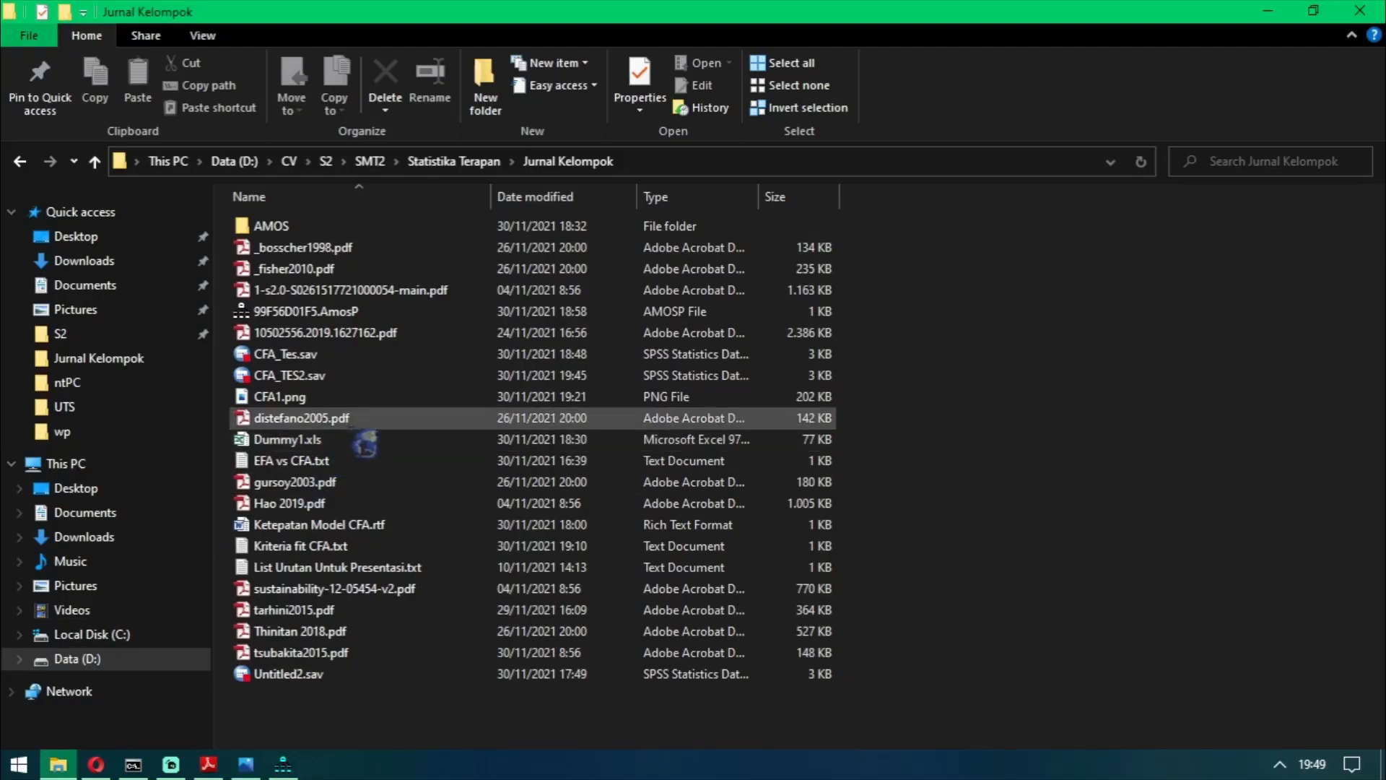
double_click(336, 545)
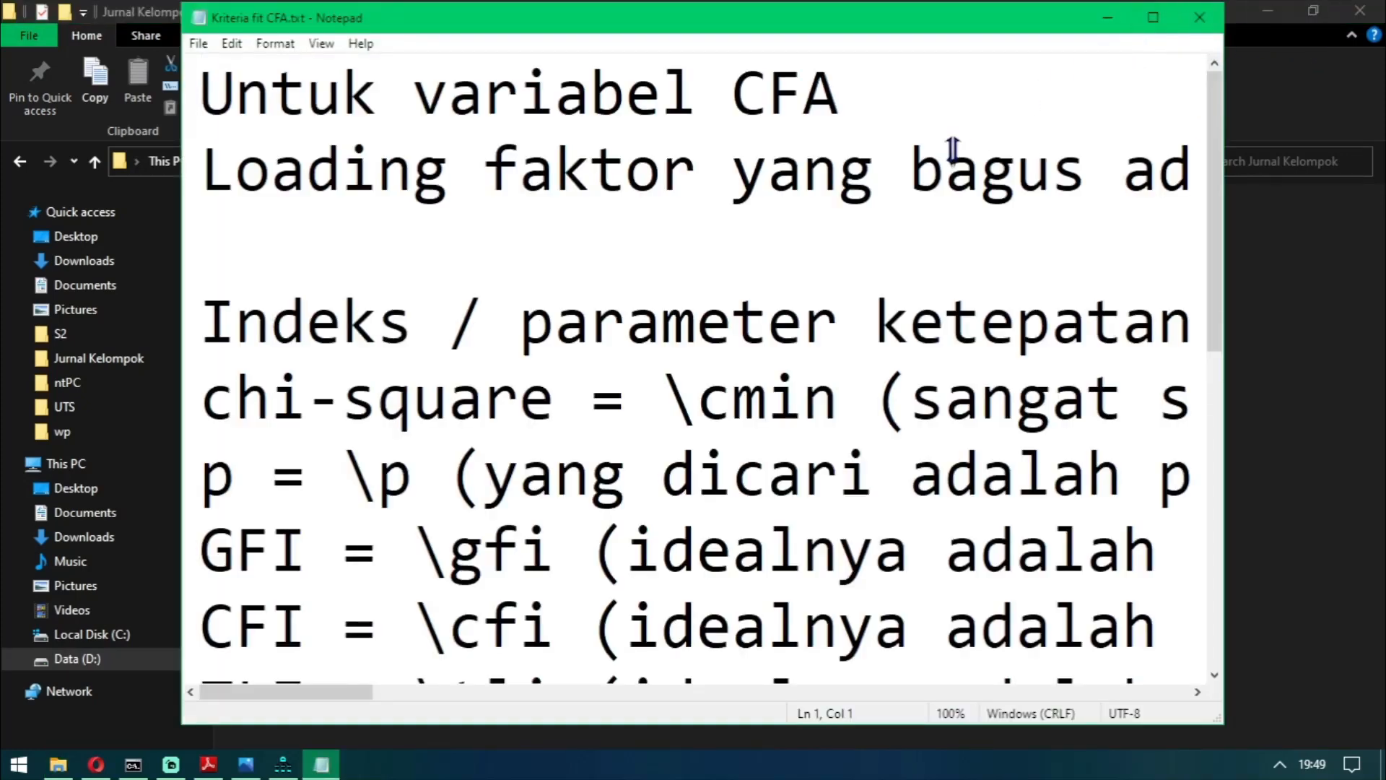
scroll(954, 148, down, 7)
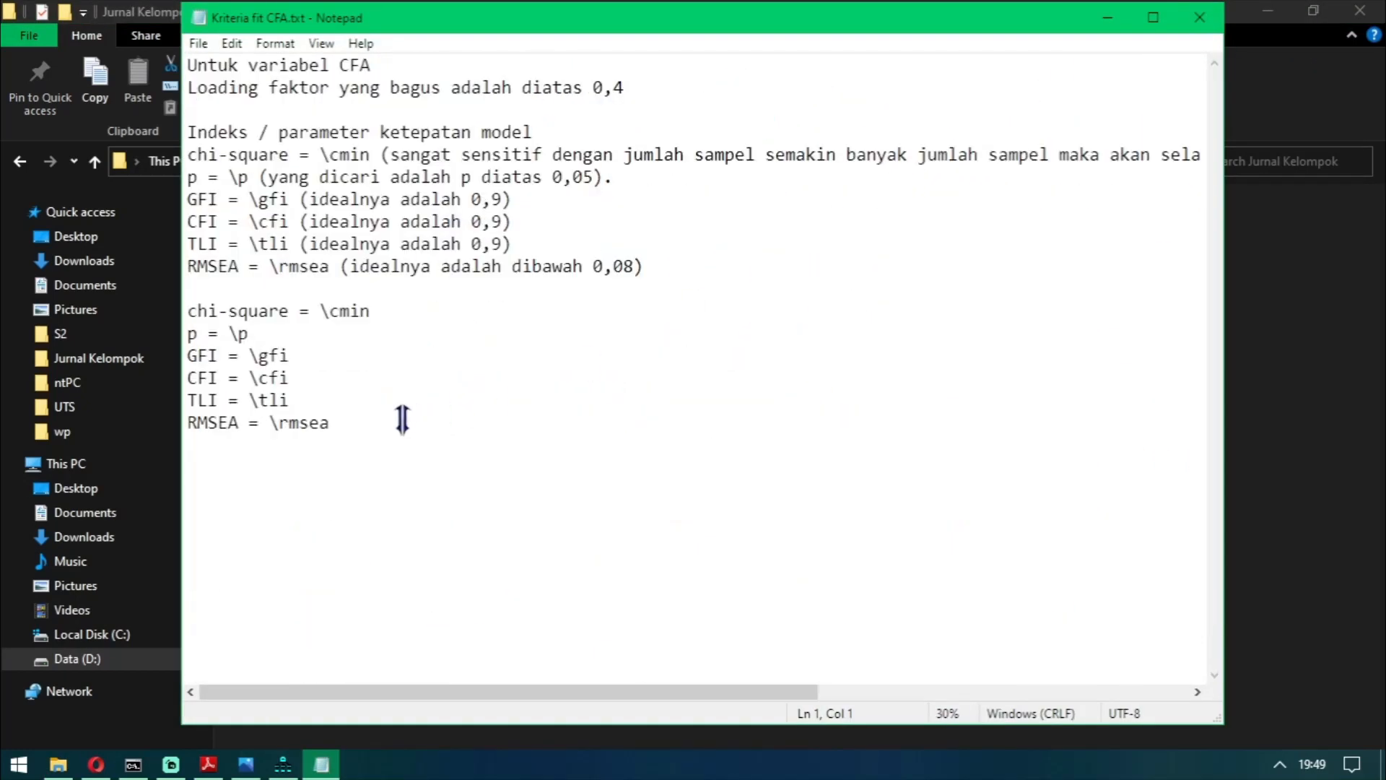
drag(349, 422, 192, 303)
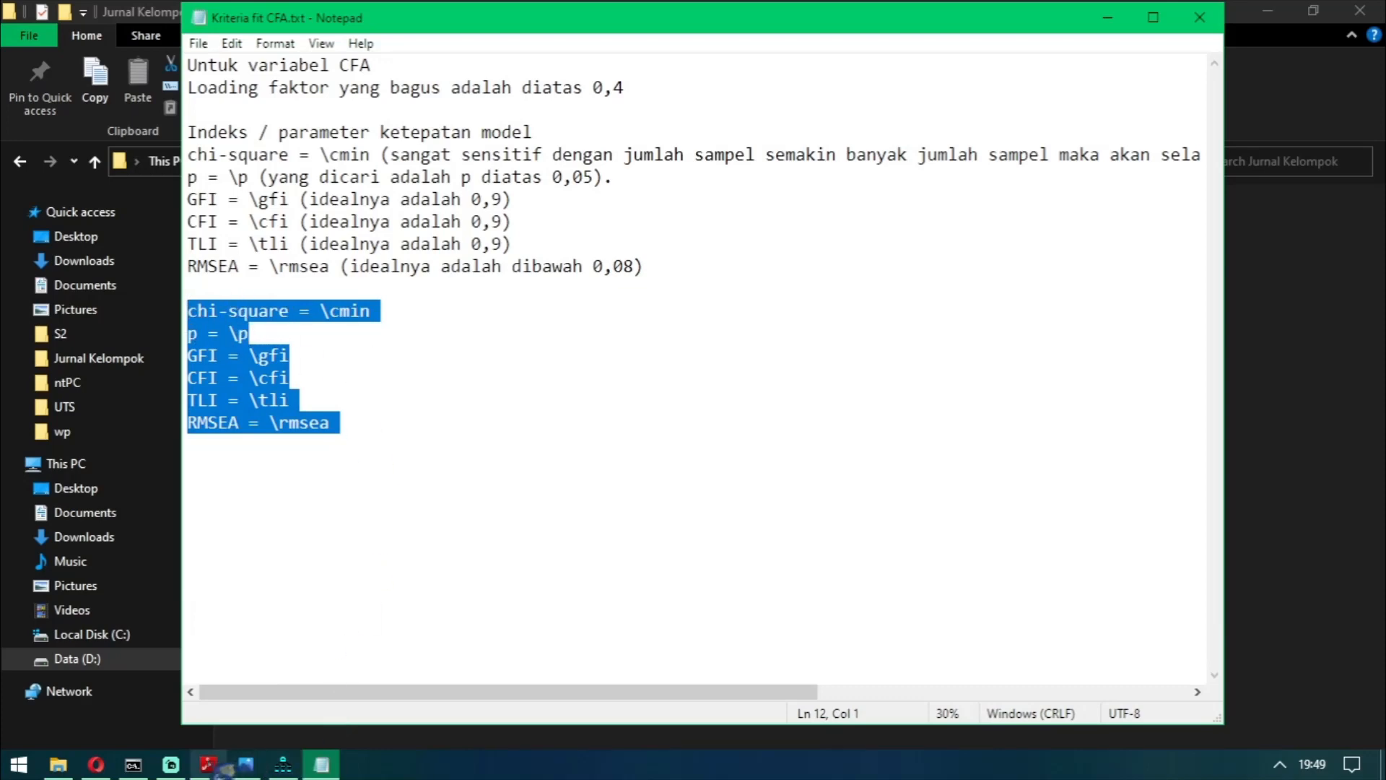
Back in Amos, add the copied chi-square, p, GFI, CFI, TLI and RMSEA lines as a page-centred figure caption just below the FC indicators.
click(285, 766)
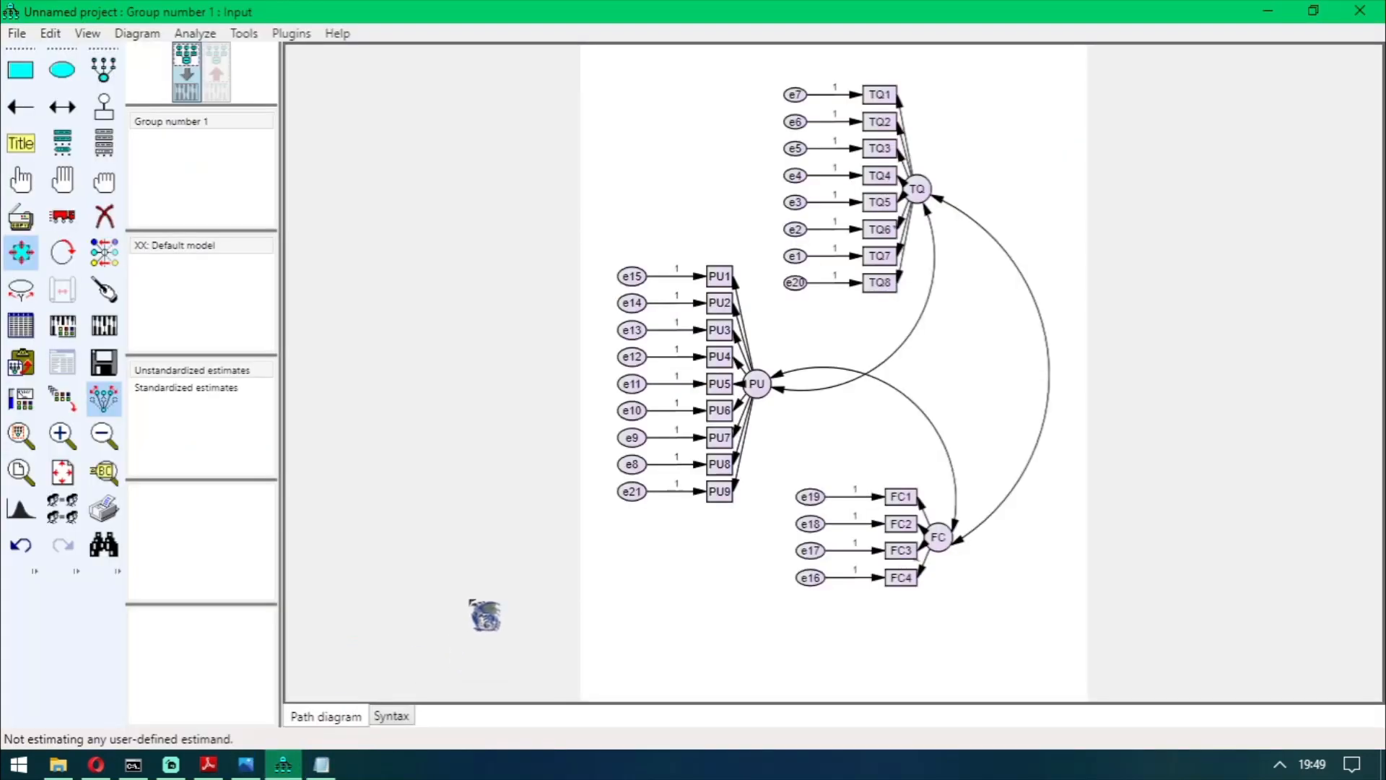
click(21, 143)
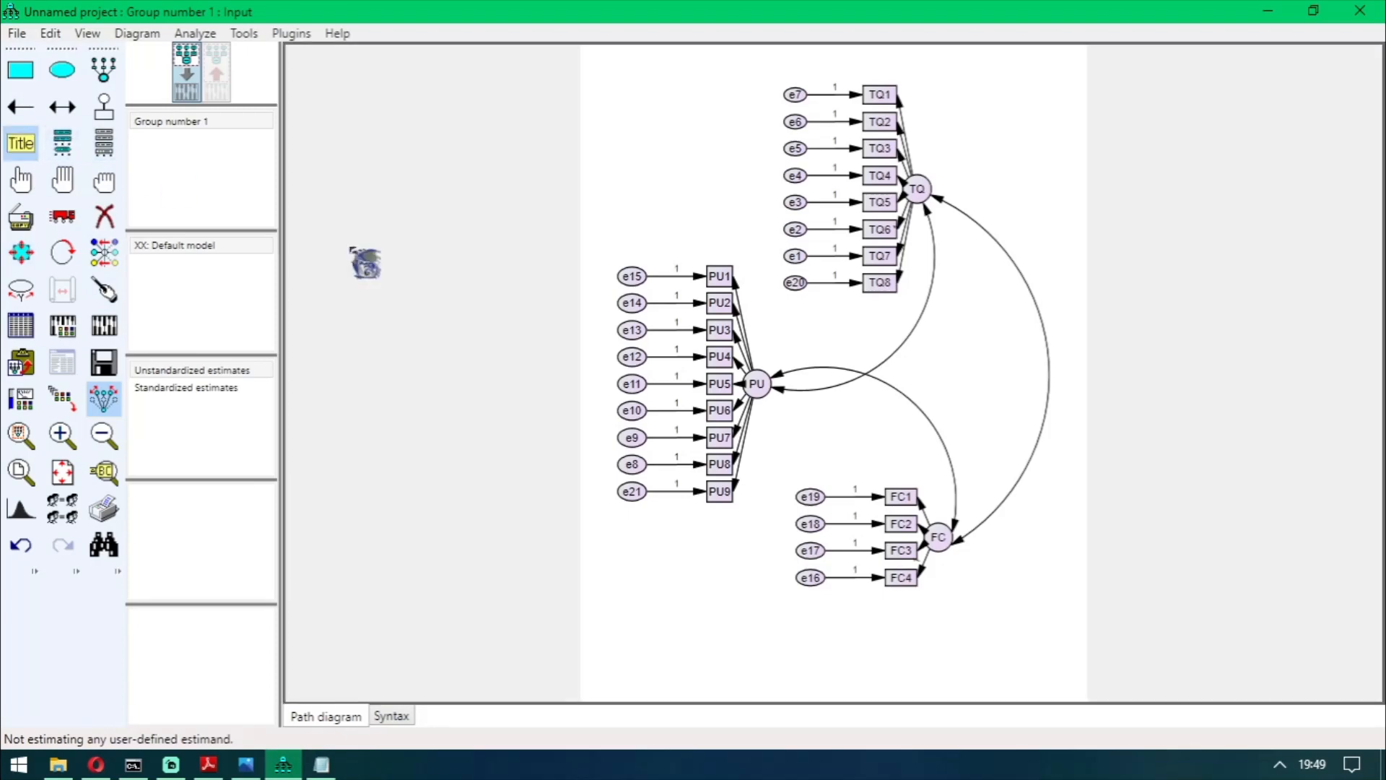
click(747, 628)
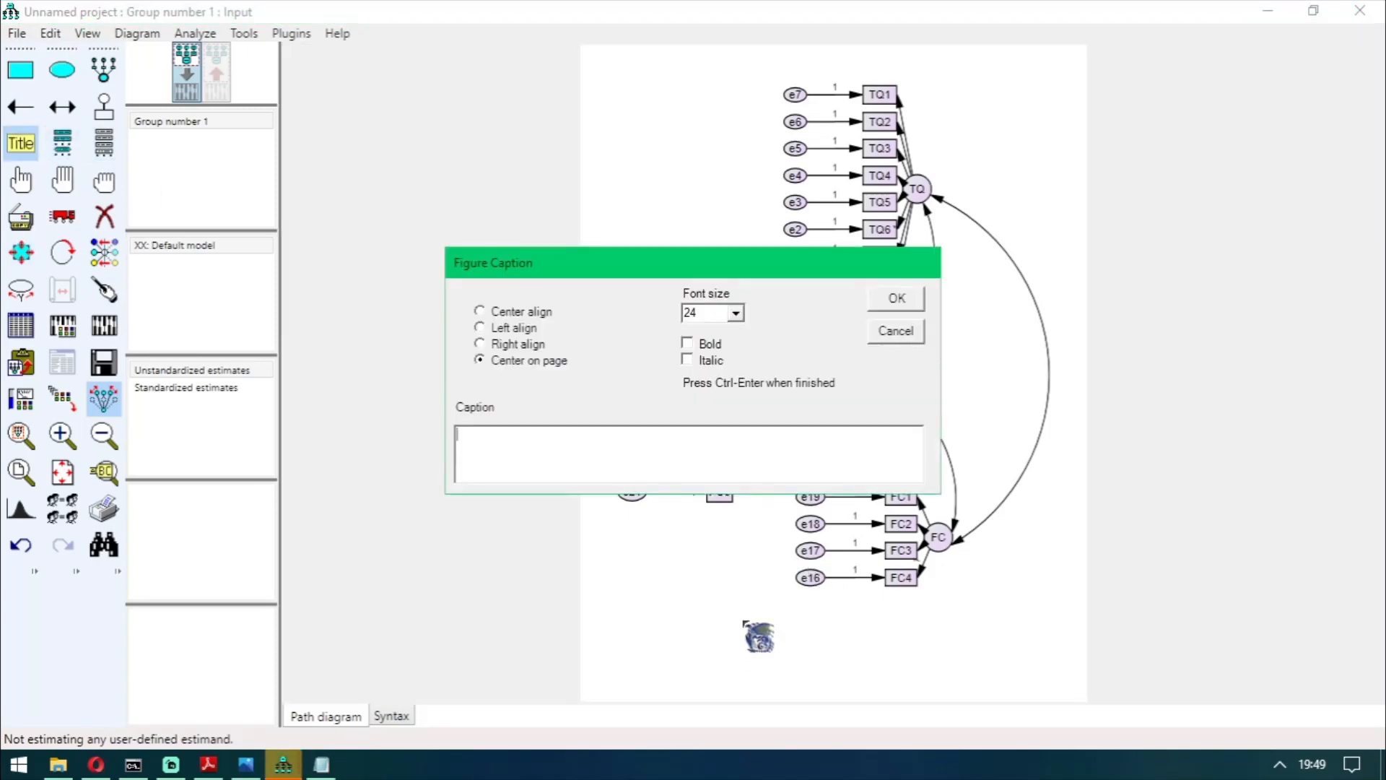
text(GFI = \gfi CFI = \cfi TLI = \tli RMSEA = \rmsea)
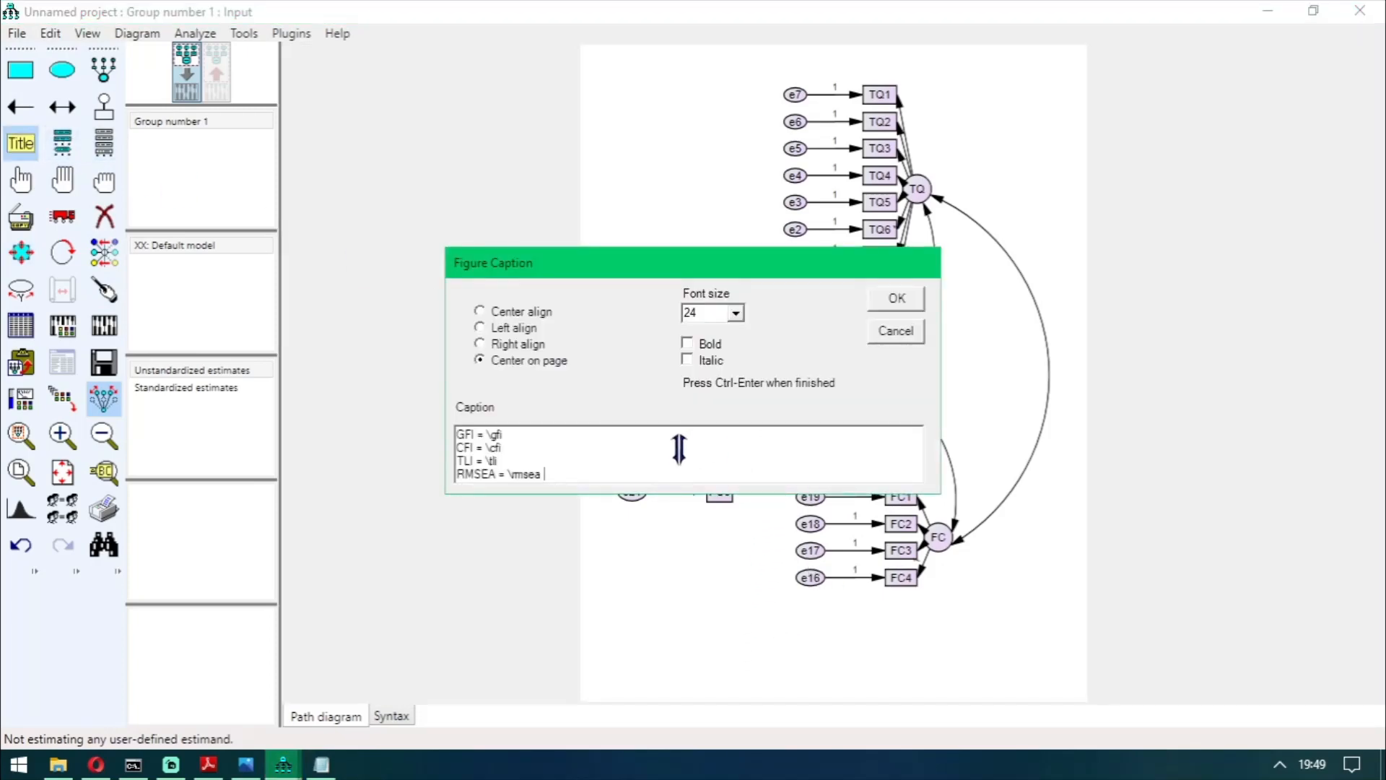
click(904, 297)
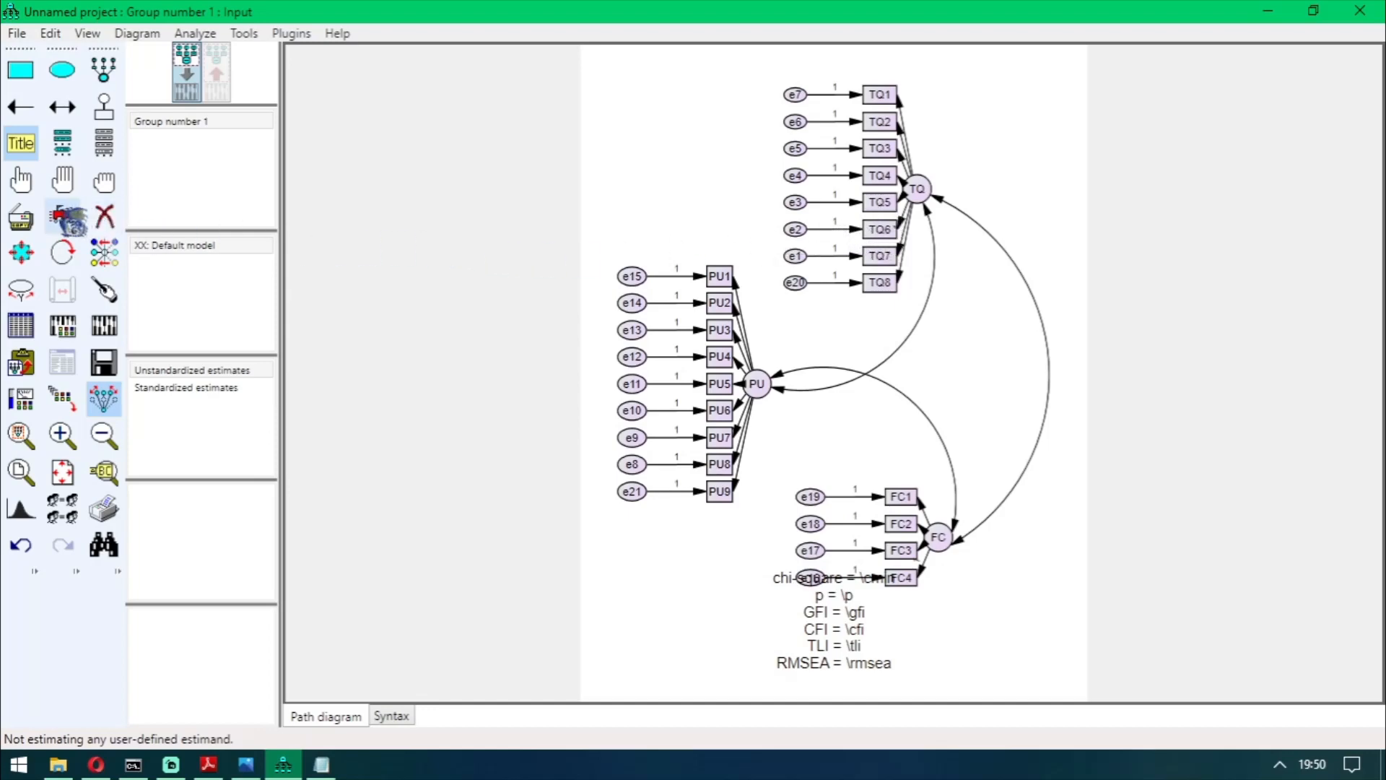
click(62, 215)
drag(831, 613, 825, 628)
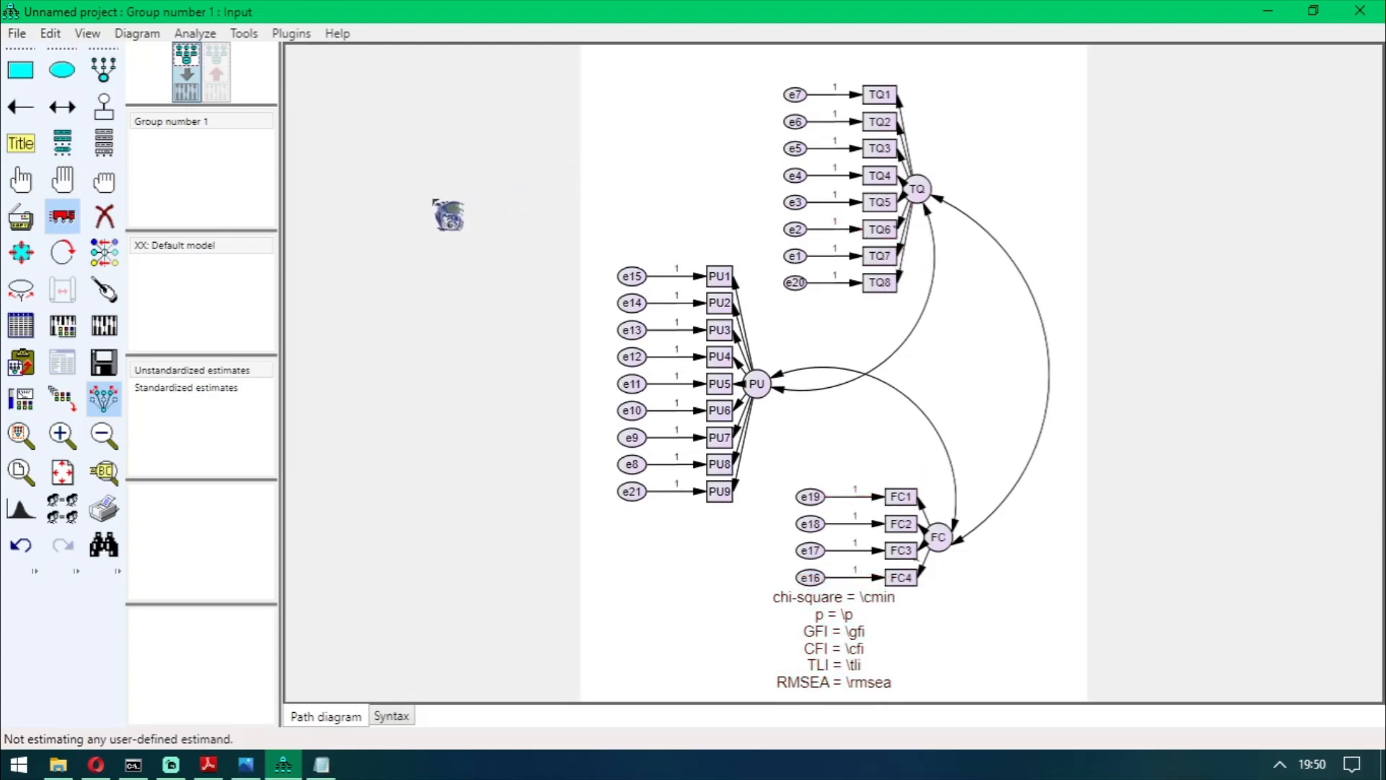
Save the model in the Statistika Terapan folder as tesAMOS.
click(17, 33)
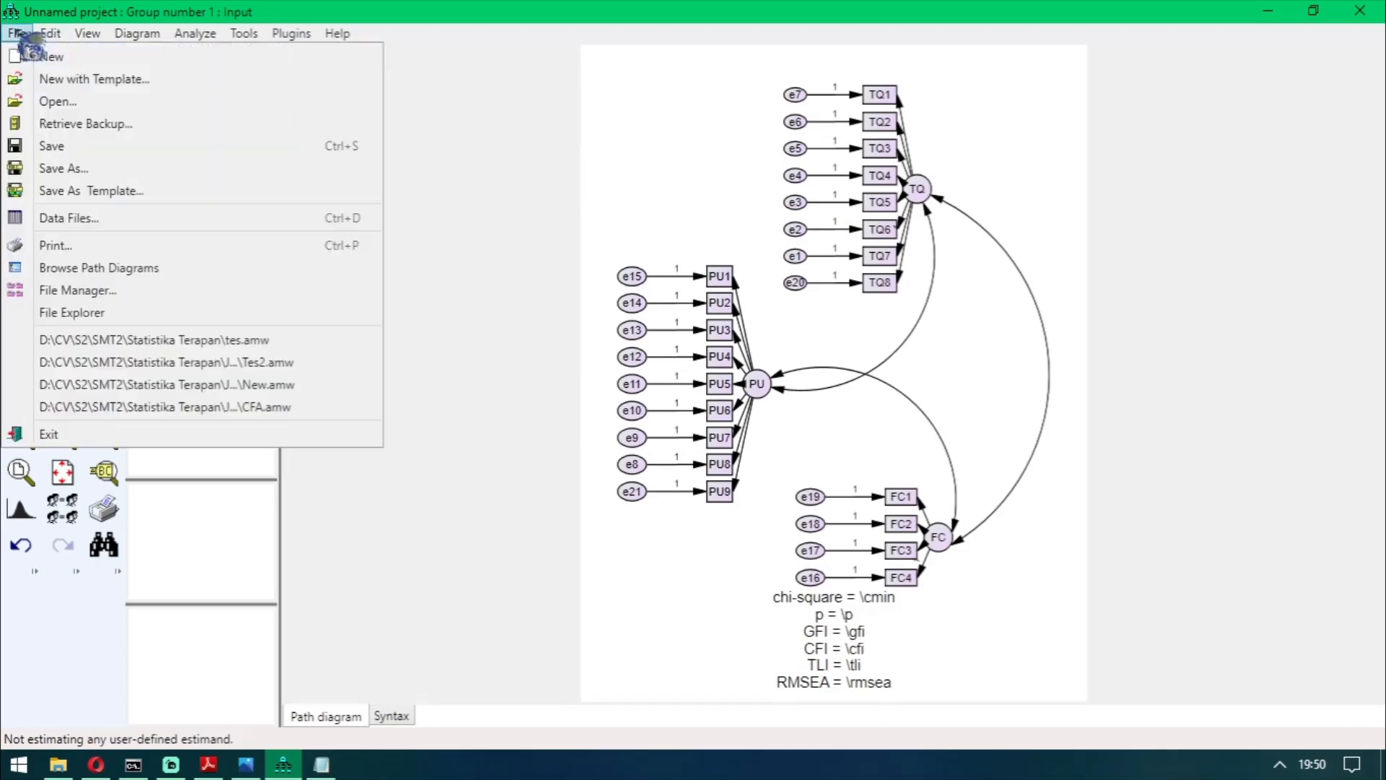
click(90, 147)
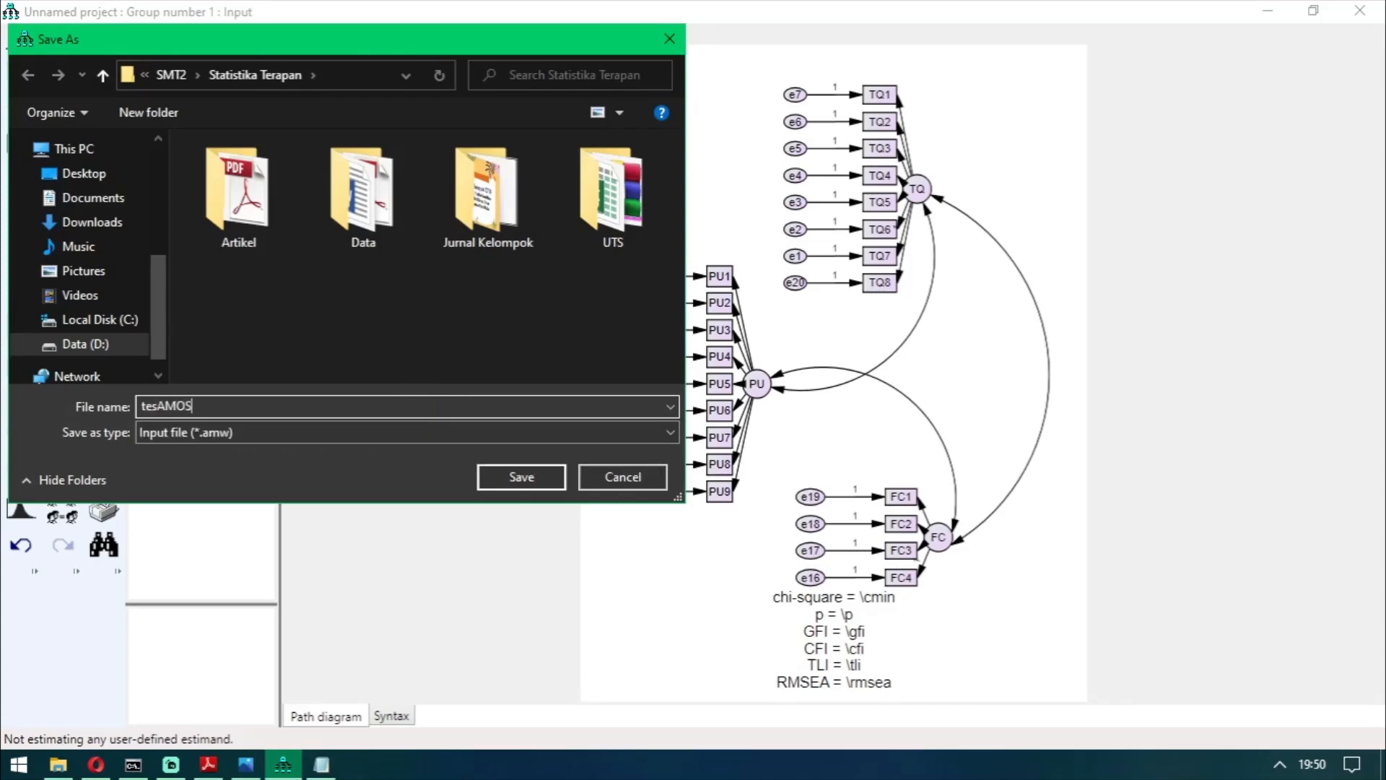
text(tesAMOS)
key(Return)
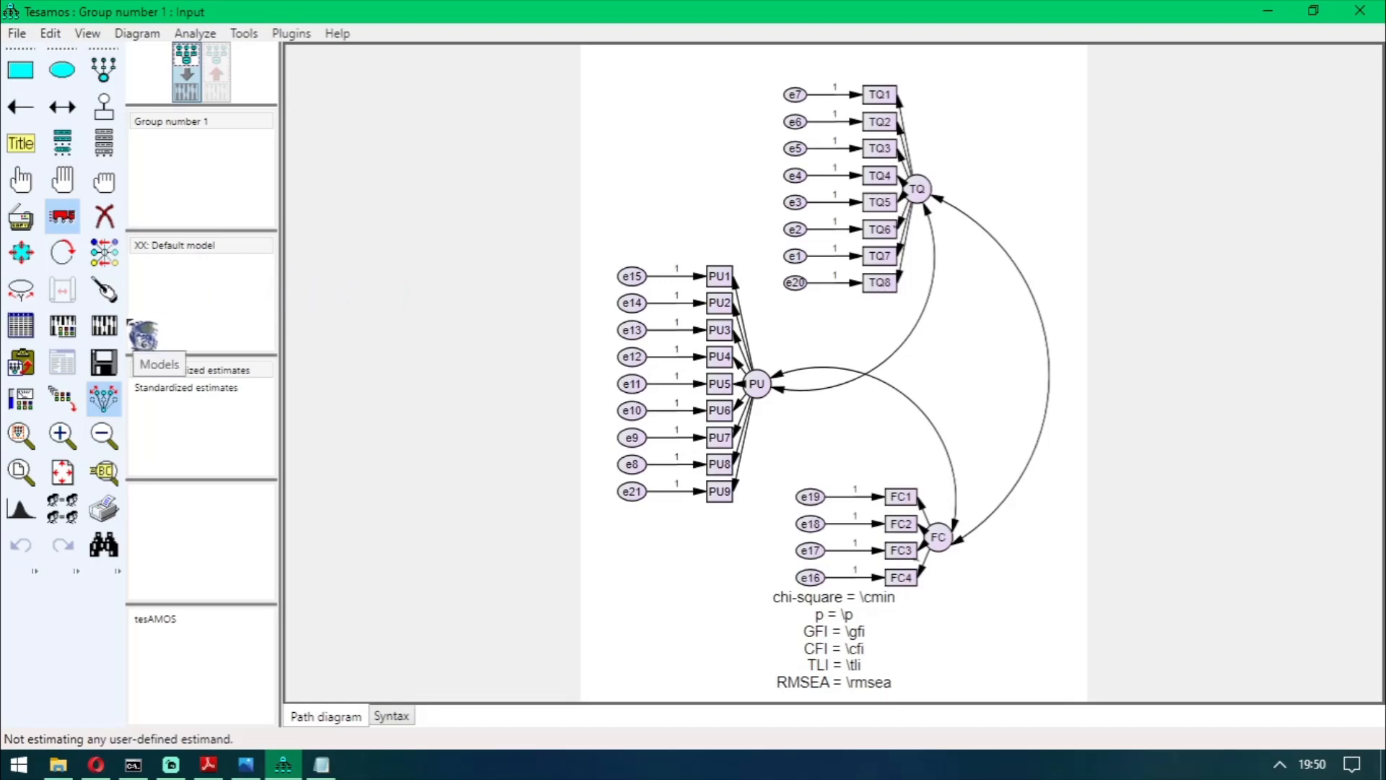
Include standardized estimates and modification indices in the output through the analysis properties.
click(79, 326)
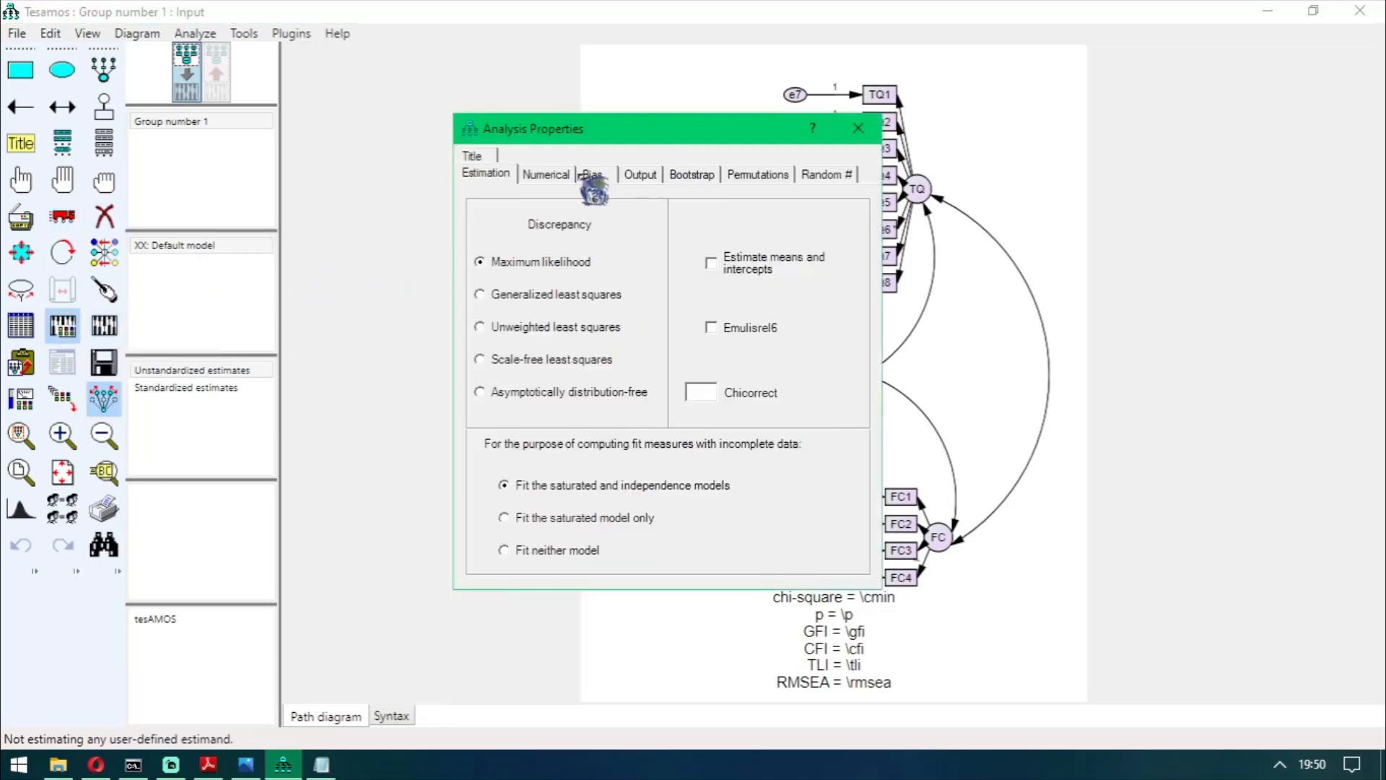
click(652, 174)
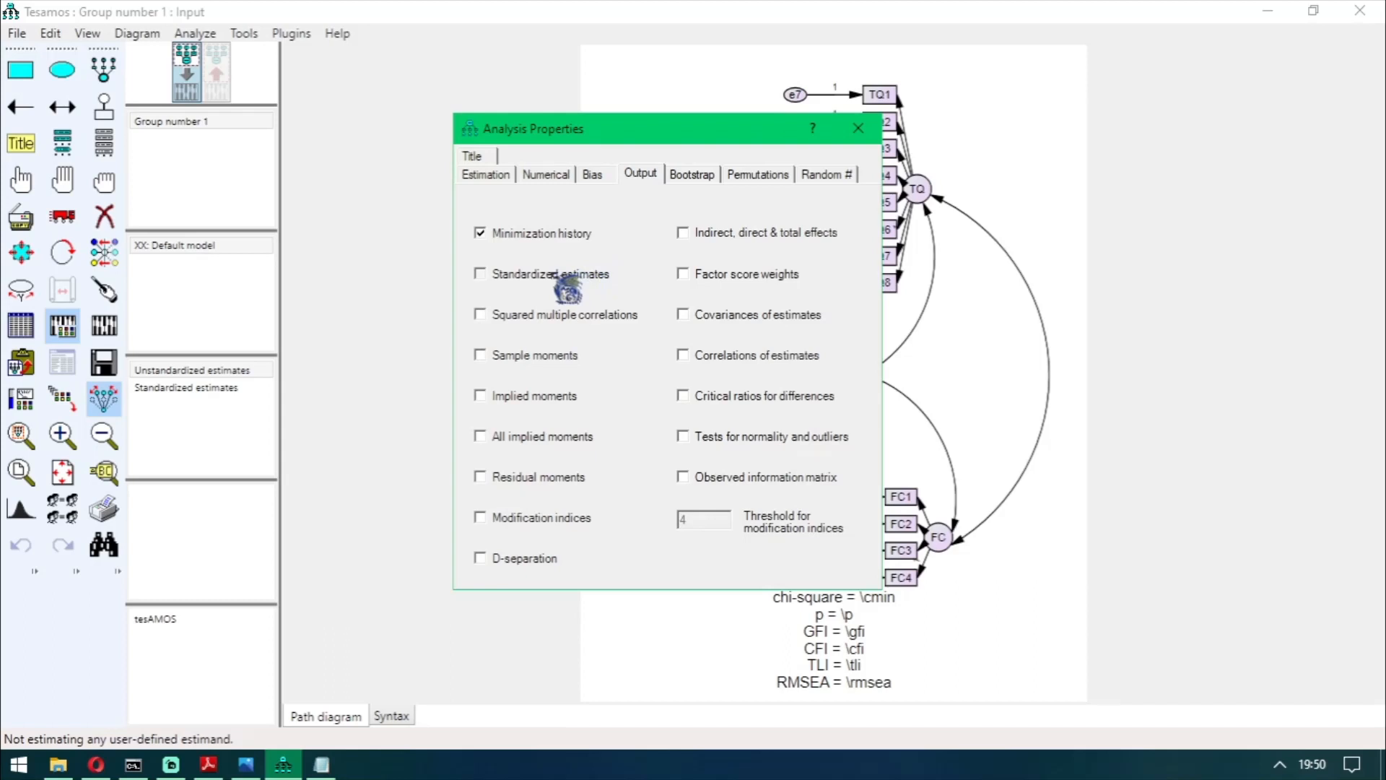
click(548, 520)
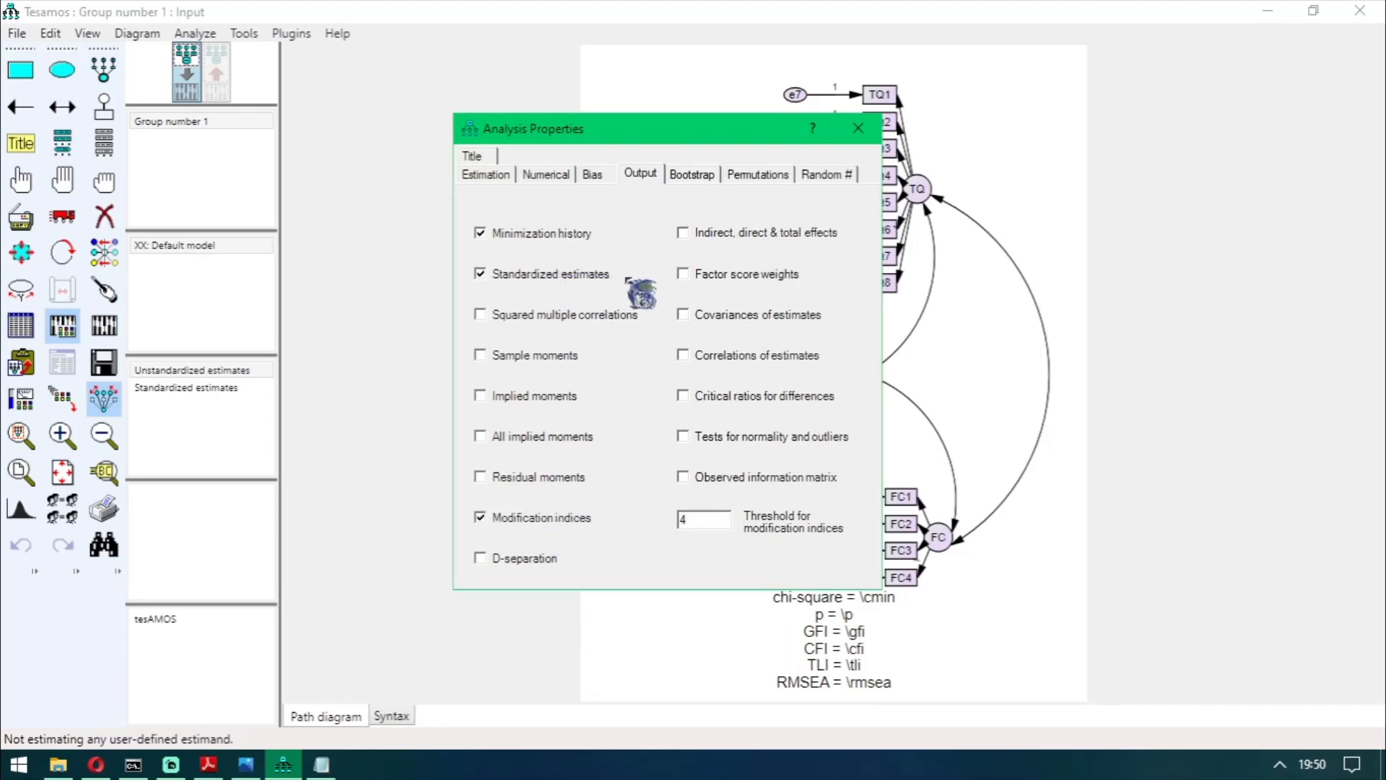
click(870, 136)
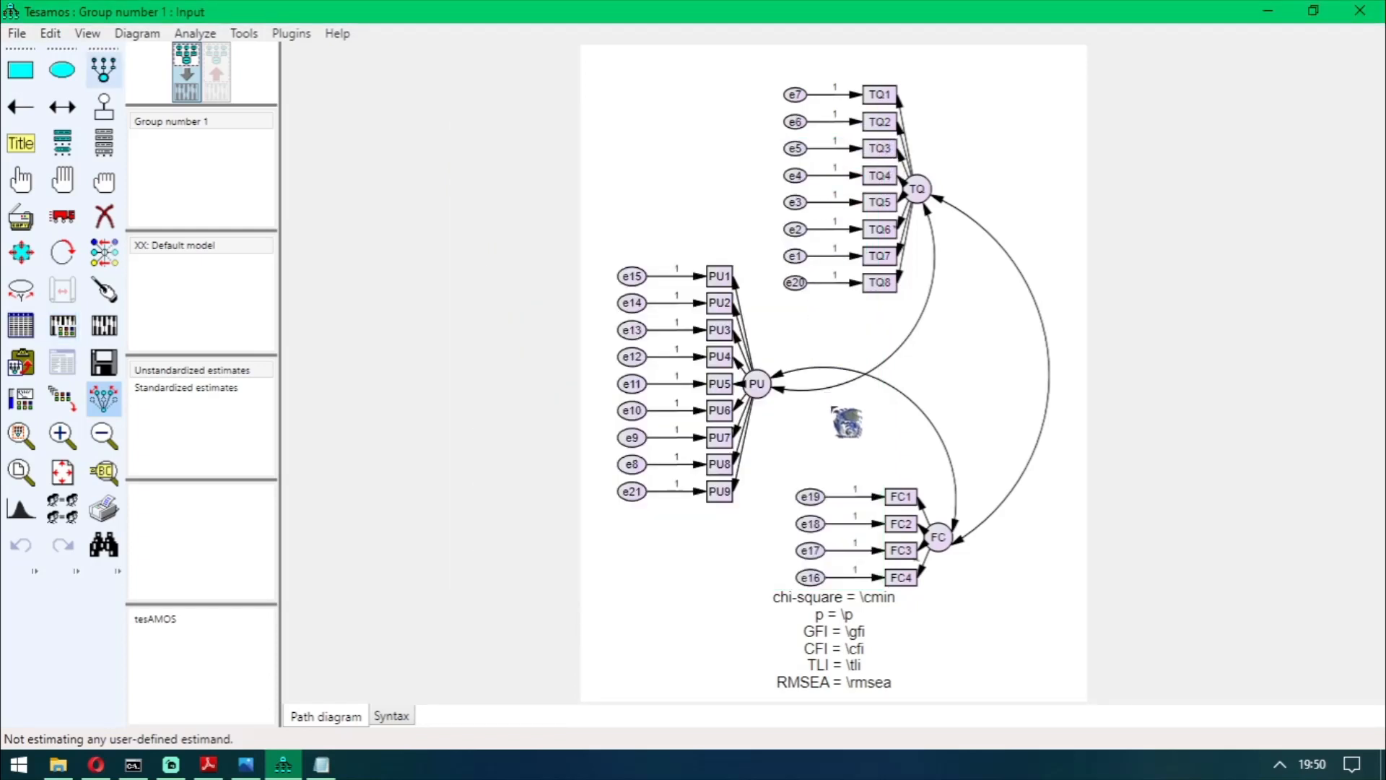
Save the project again and calculate the model estimates.
click(17, 33)
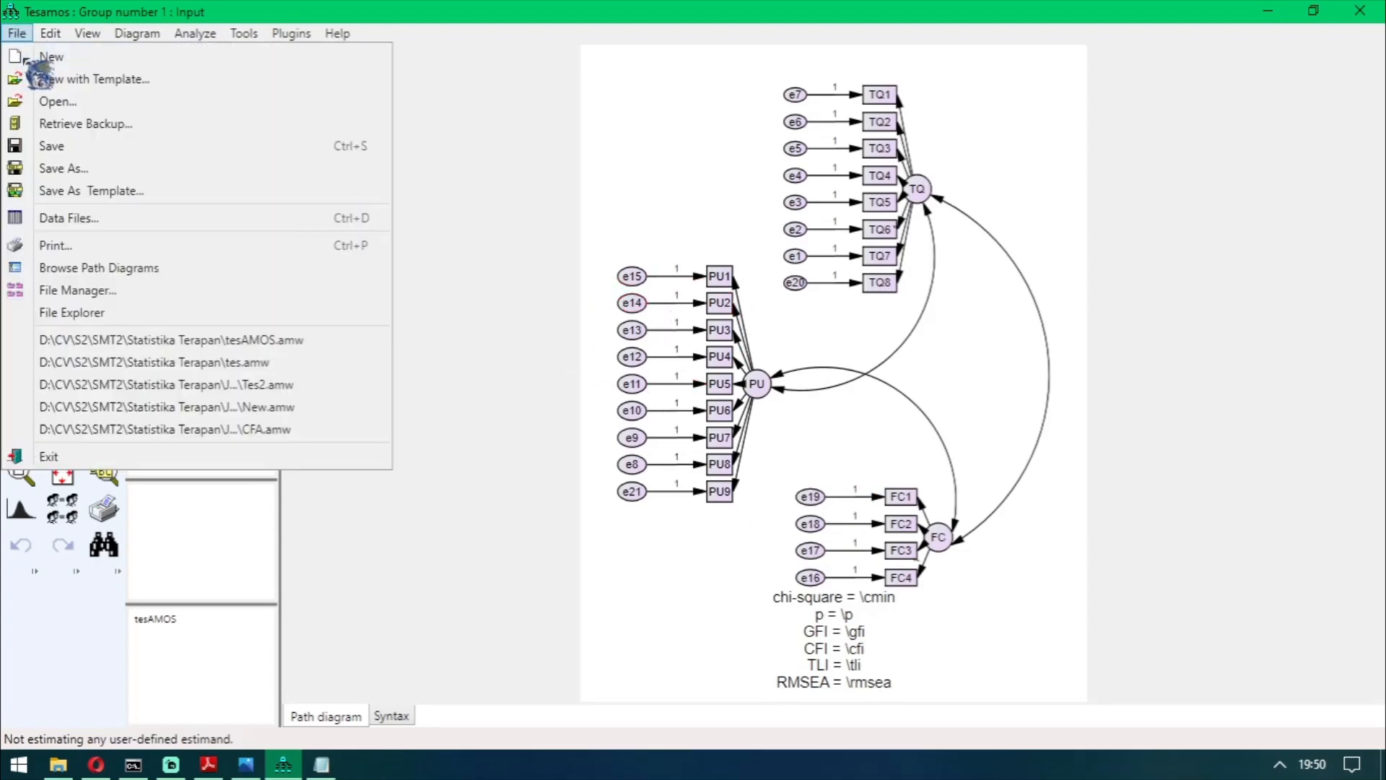
click(58, 148)
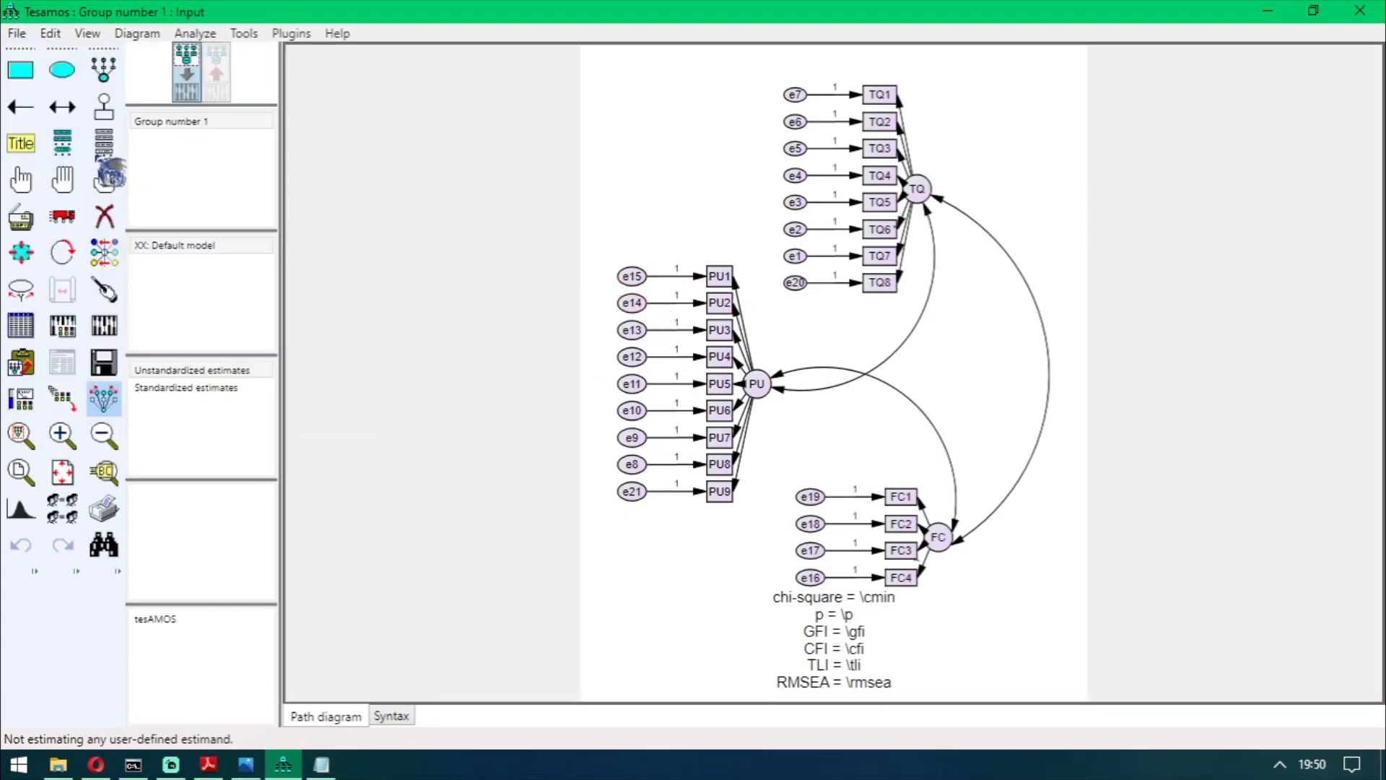
click(116, 326)
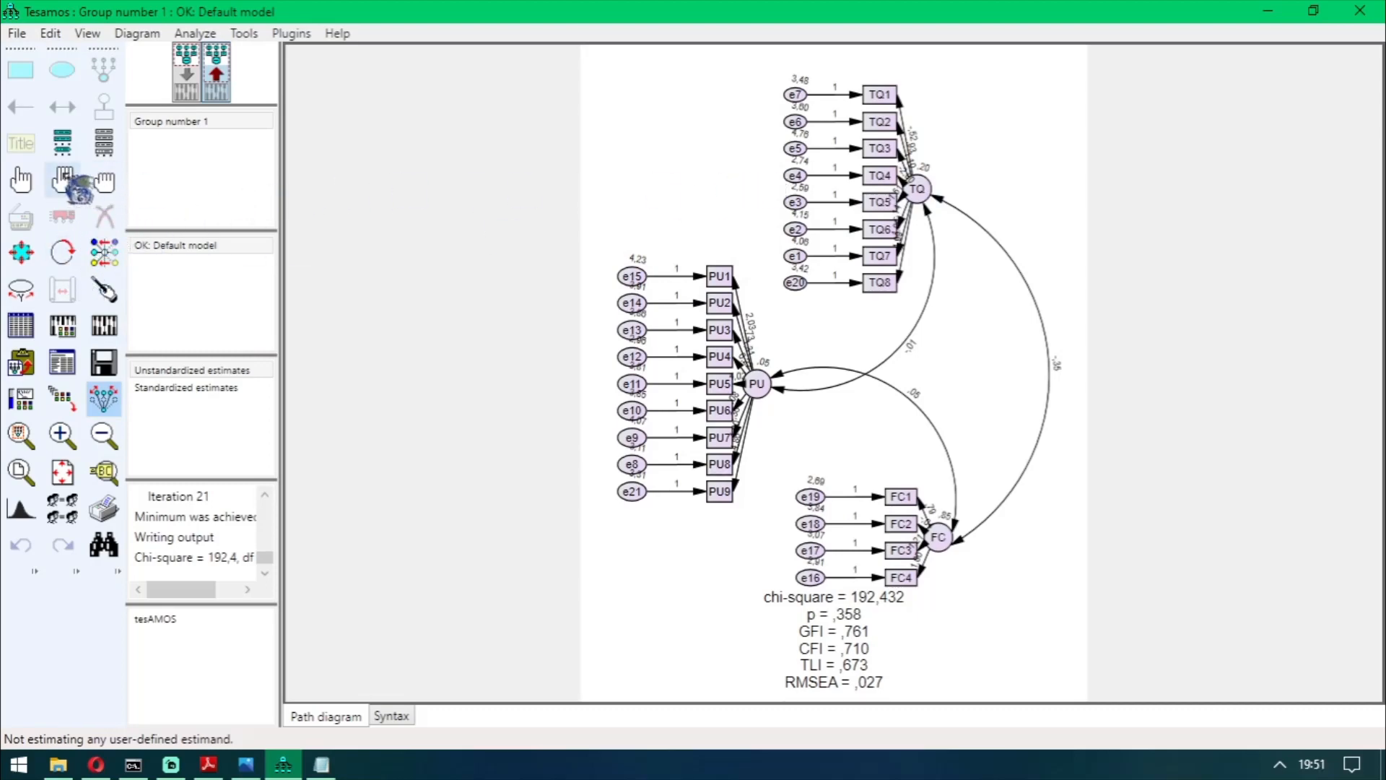
Return to the input diagram, spread the TQ indicators away from their latent circle and shift the whole TQ construct slightly right and up.
click(186, 85)
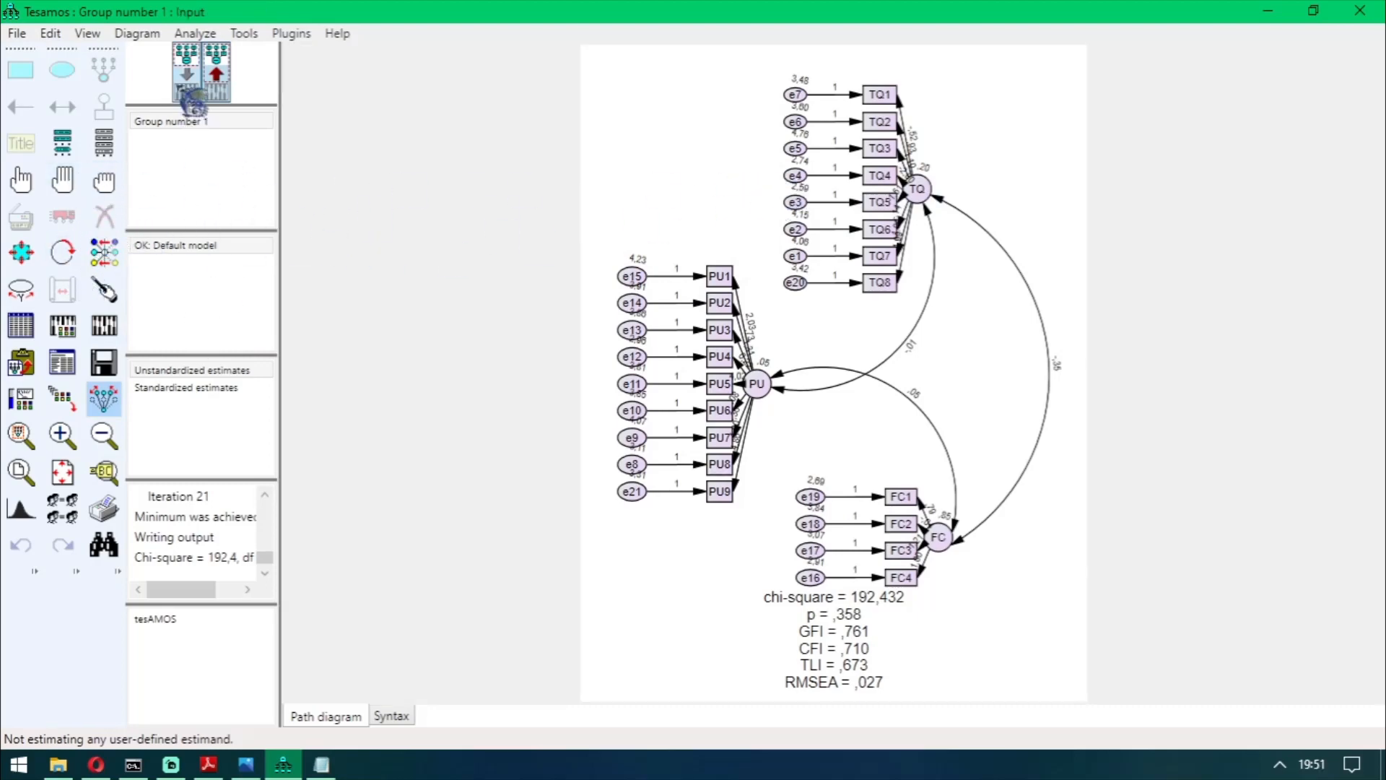
click(62, 216)
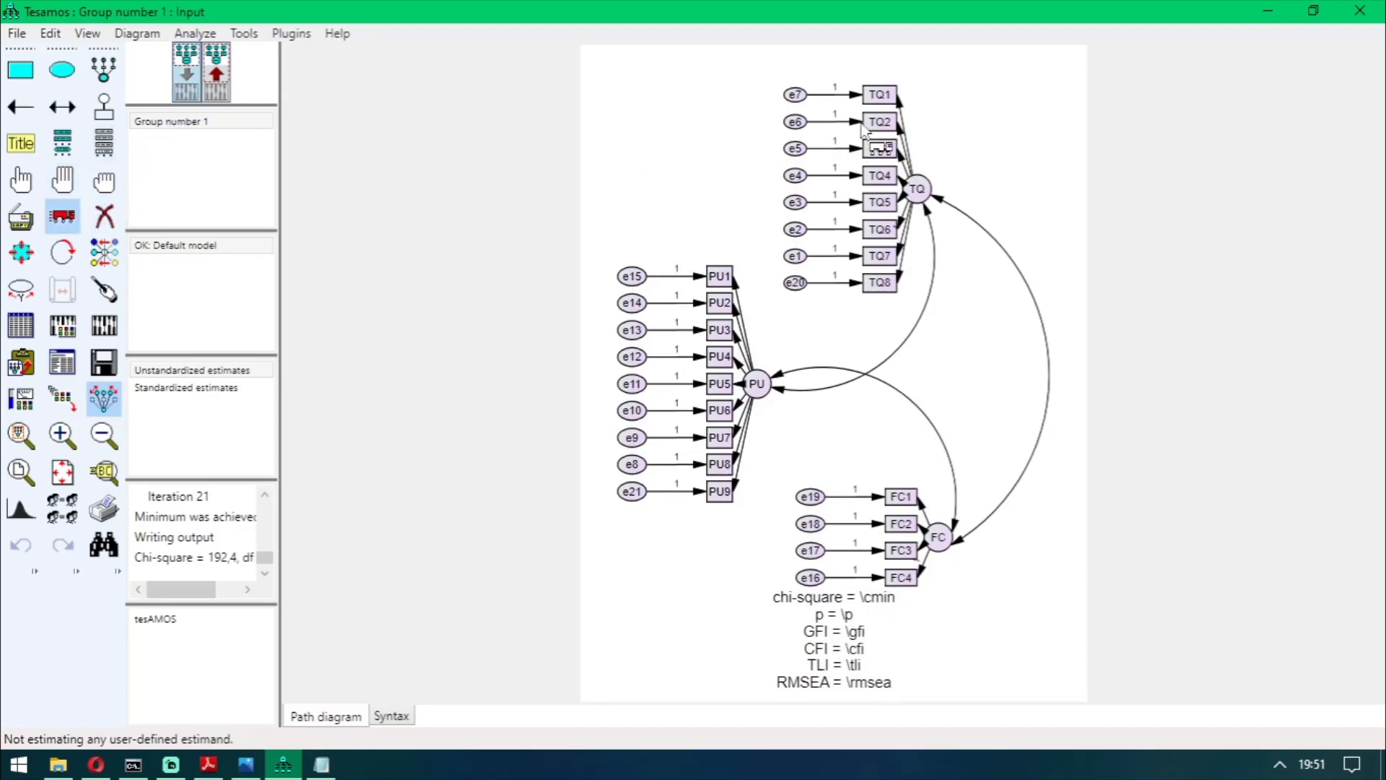
drag(866, 130, 822, 130)
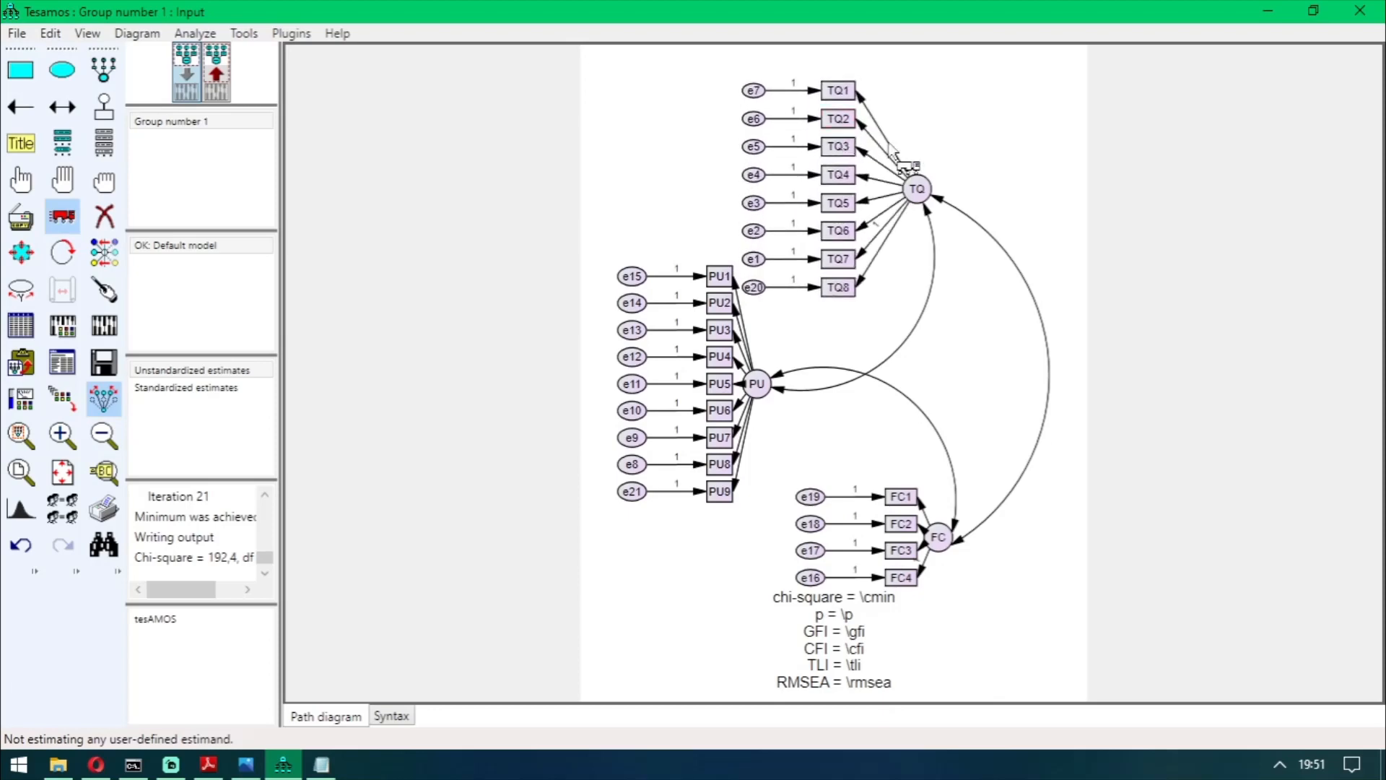
drag(933, 187, 974, 173)
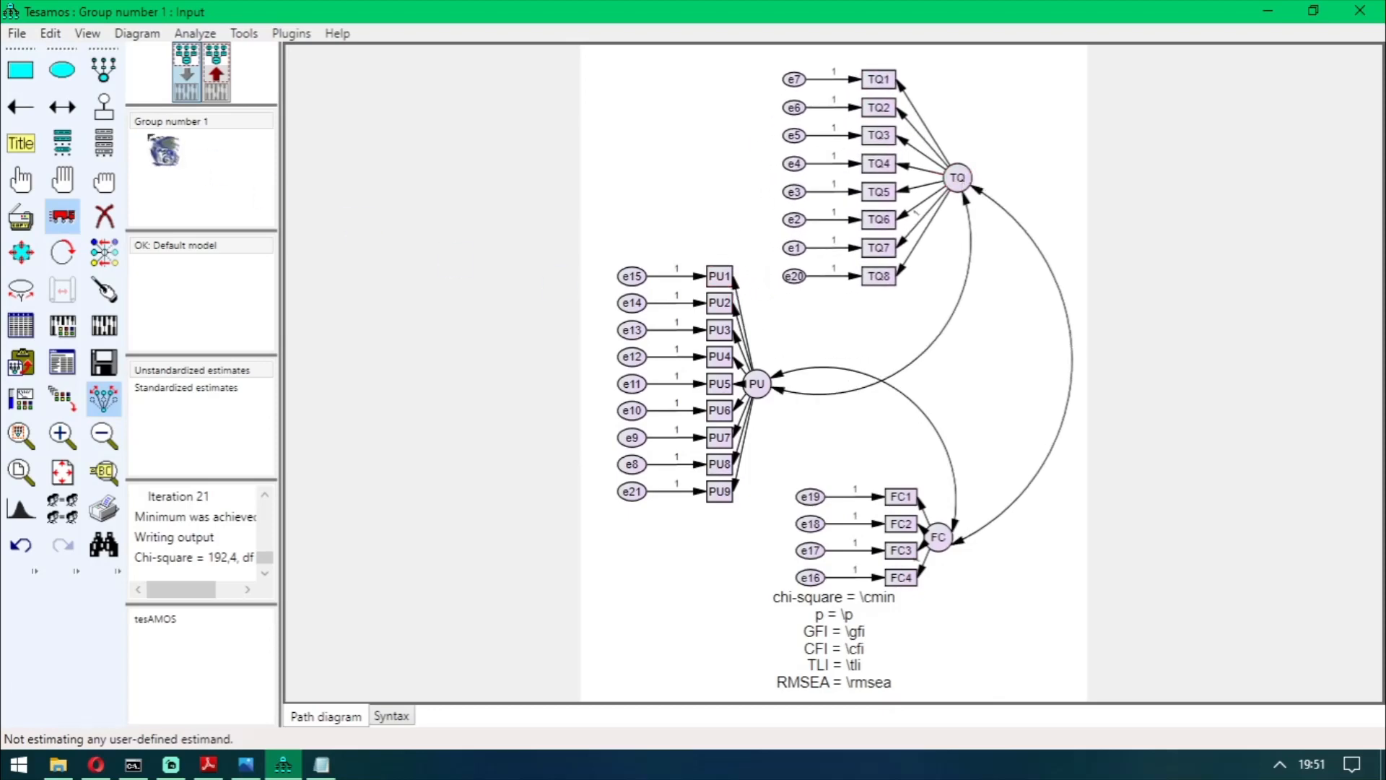
Display the output estimates and examine the TQ, PU and FC factor loadings against the loading criterion in Kriteria fit CFA.txt.
click(217, 81)
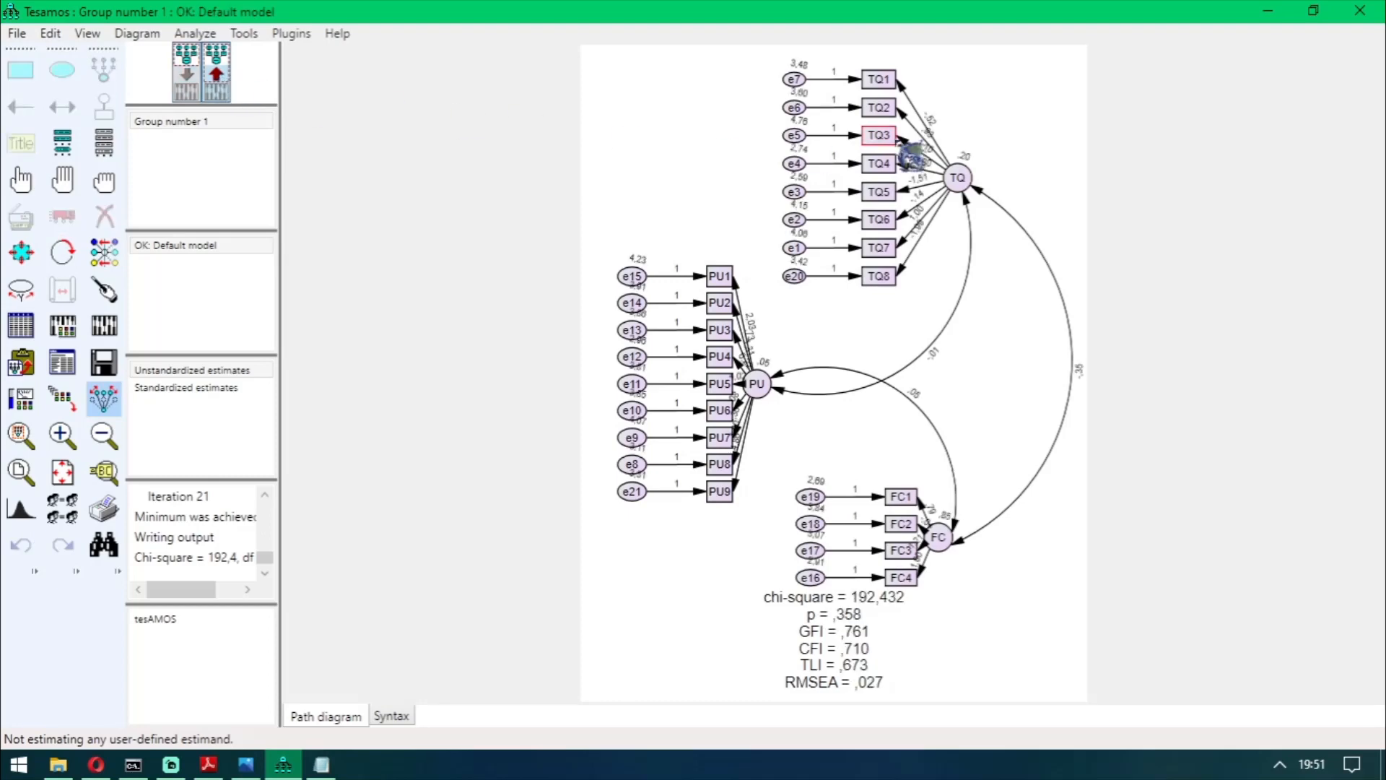
scroll(913, 155, up, 5)
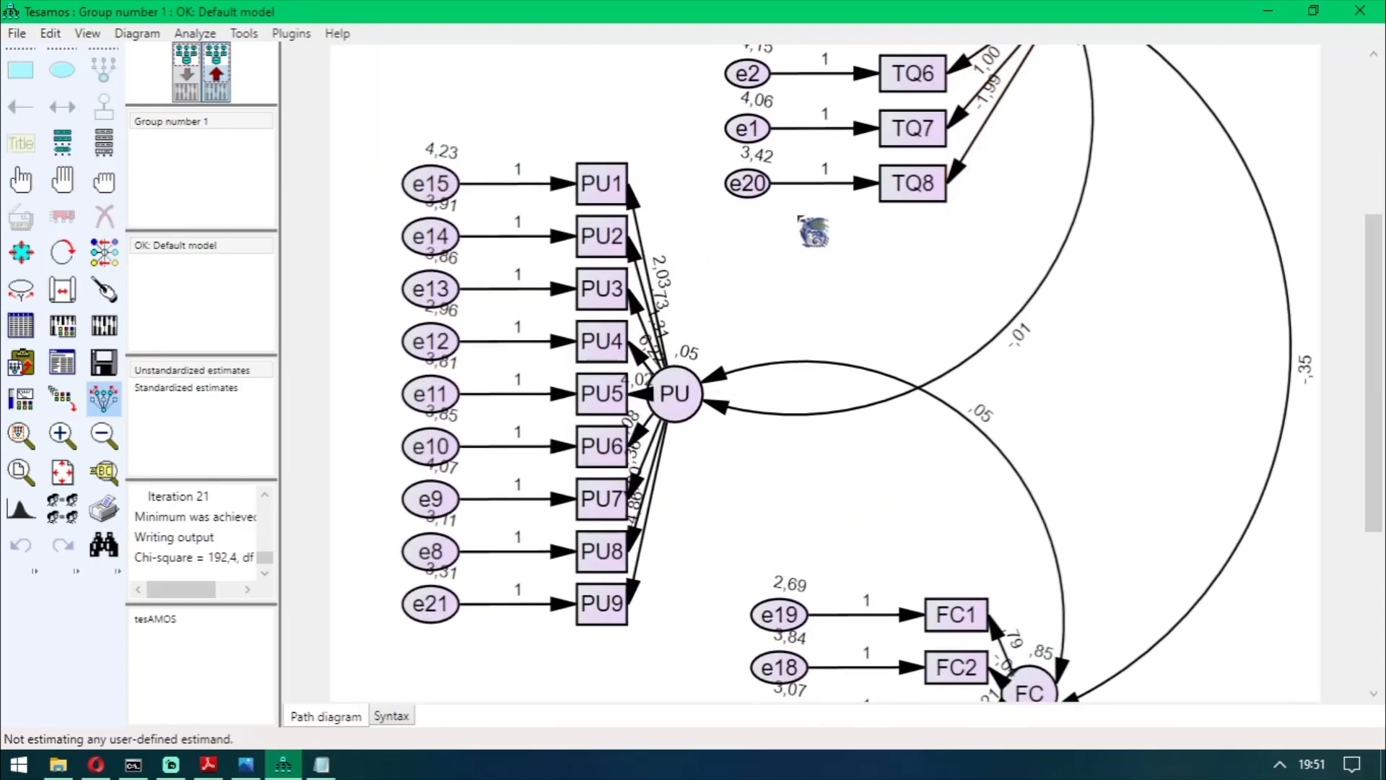
drag(1378, 310, 1378, 158)
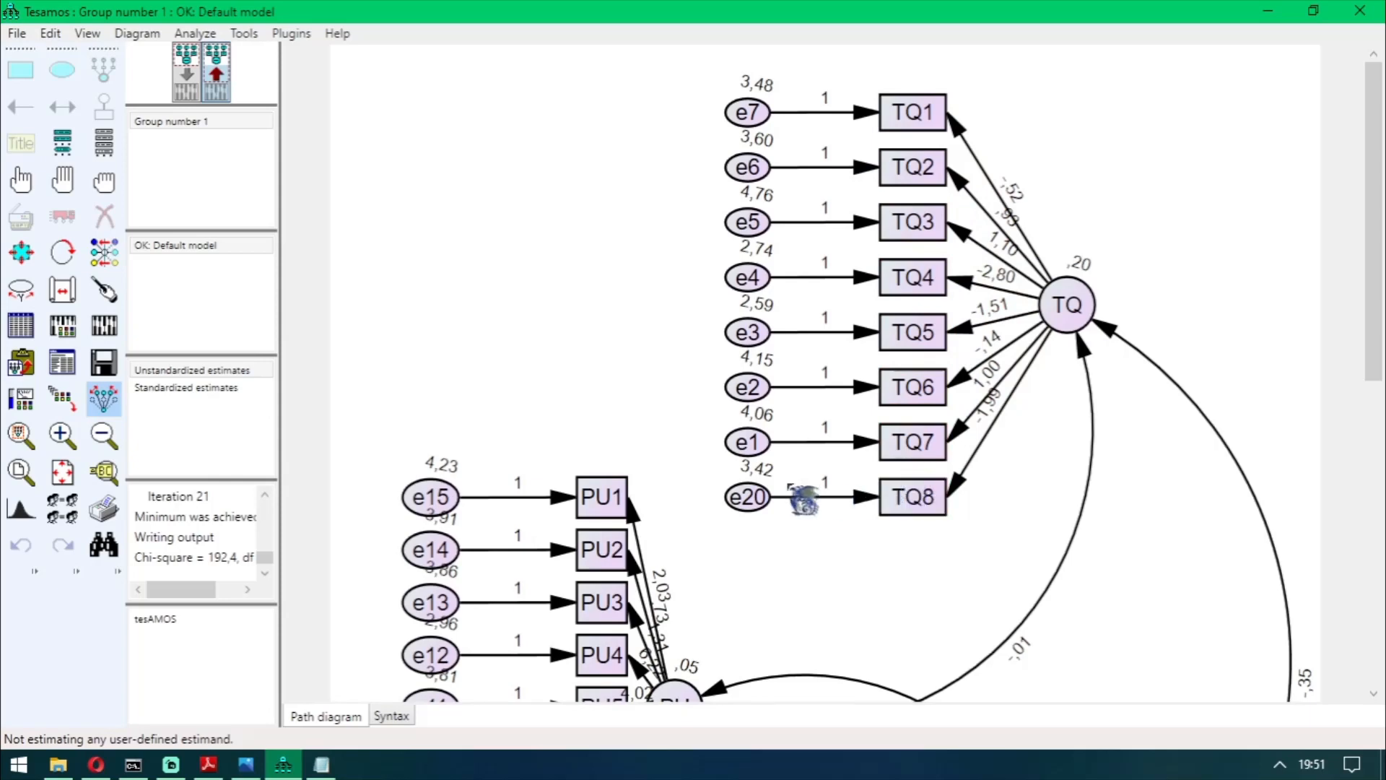
drag(1375, 332, 1368, 568)
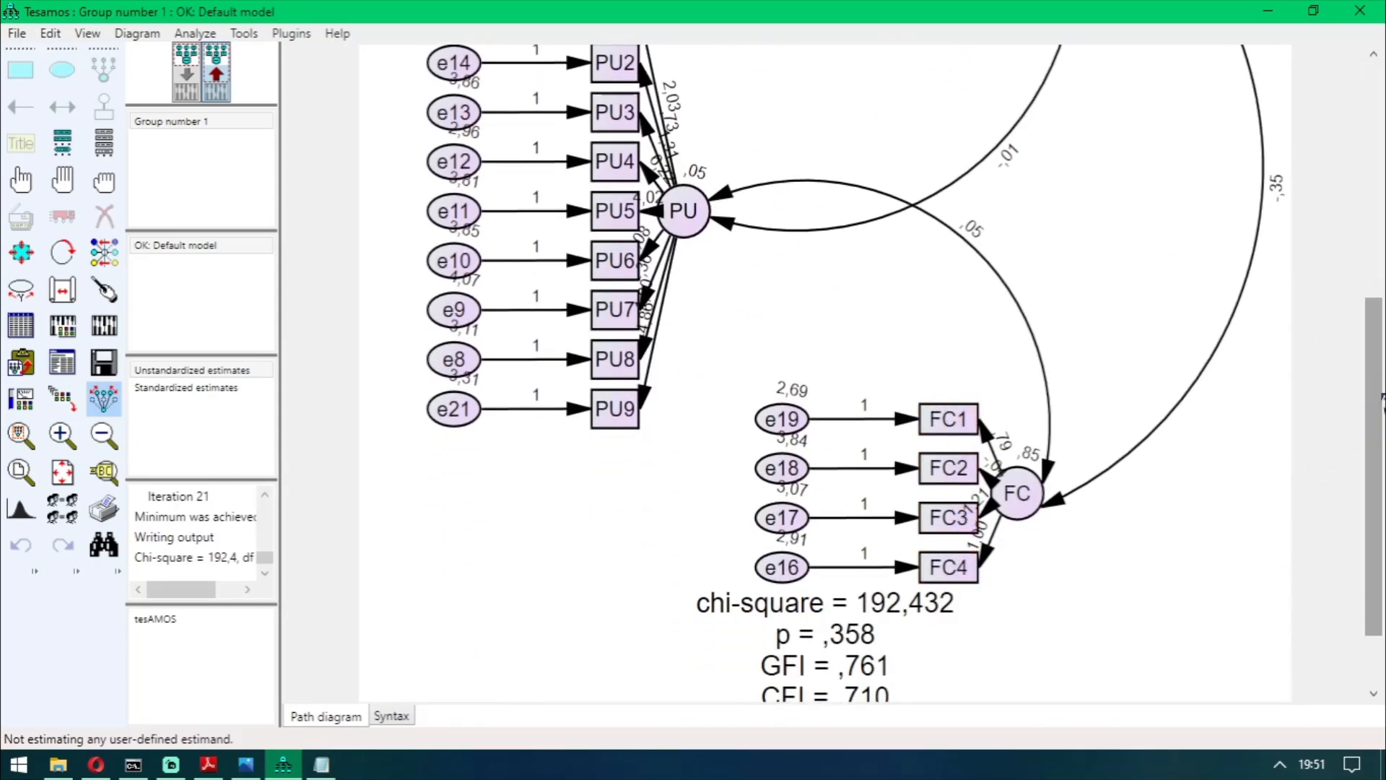
drag(1375, 397, 1374, 162)
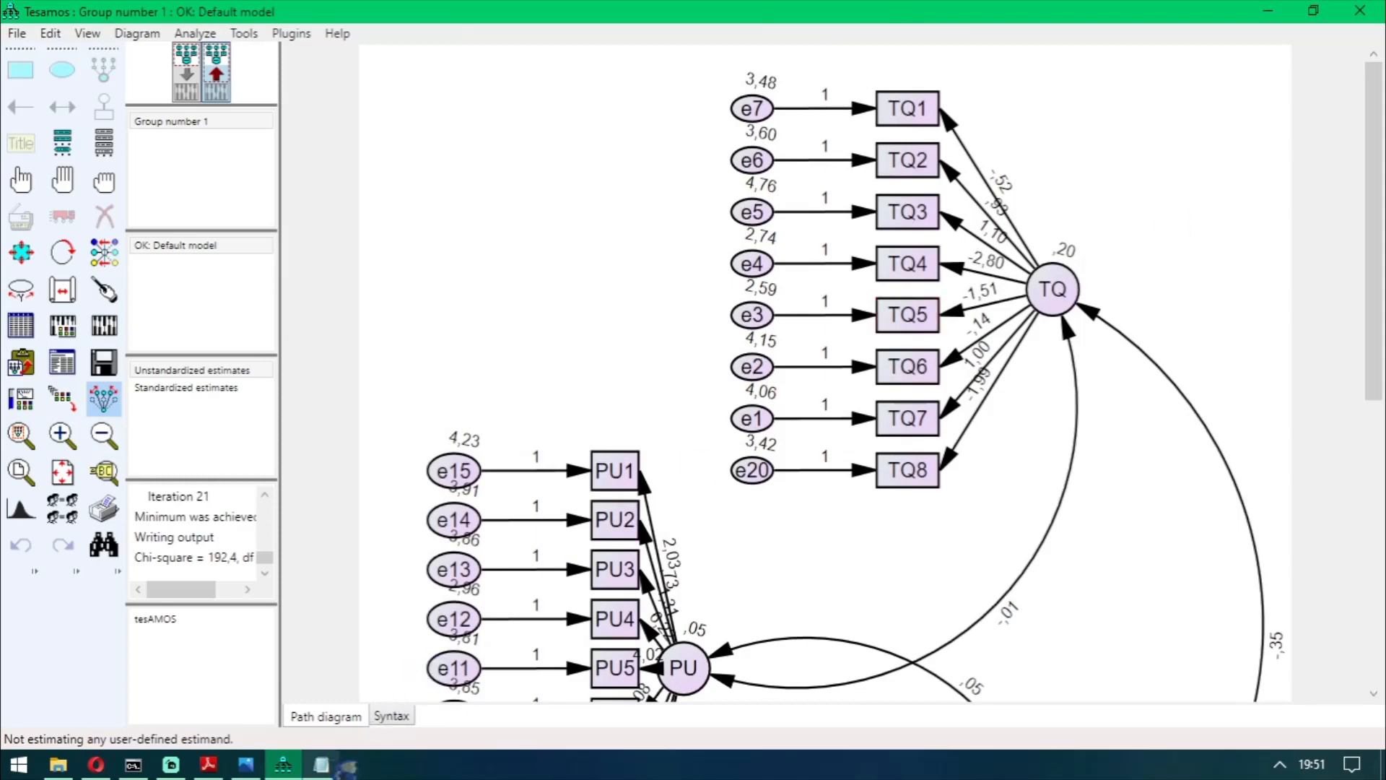
mouse_move(346, 768)
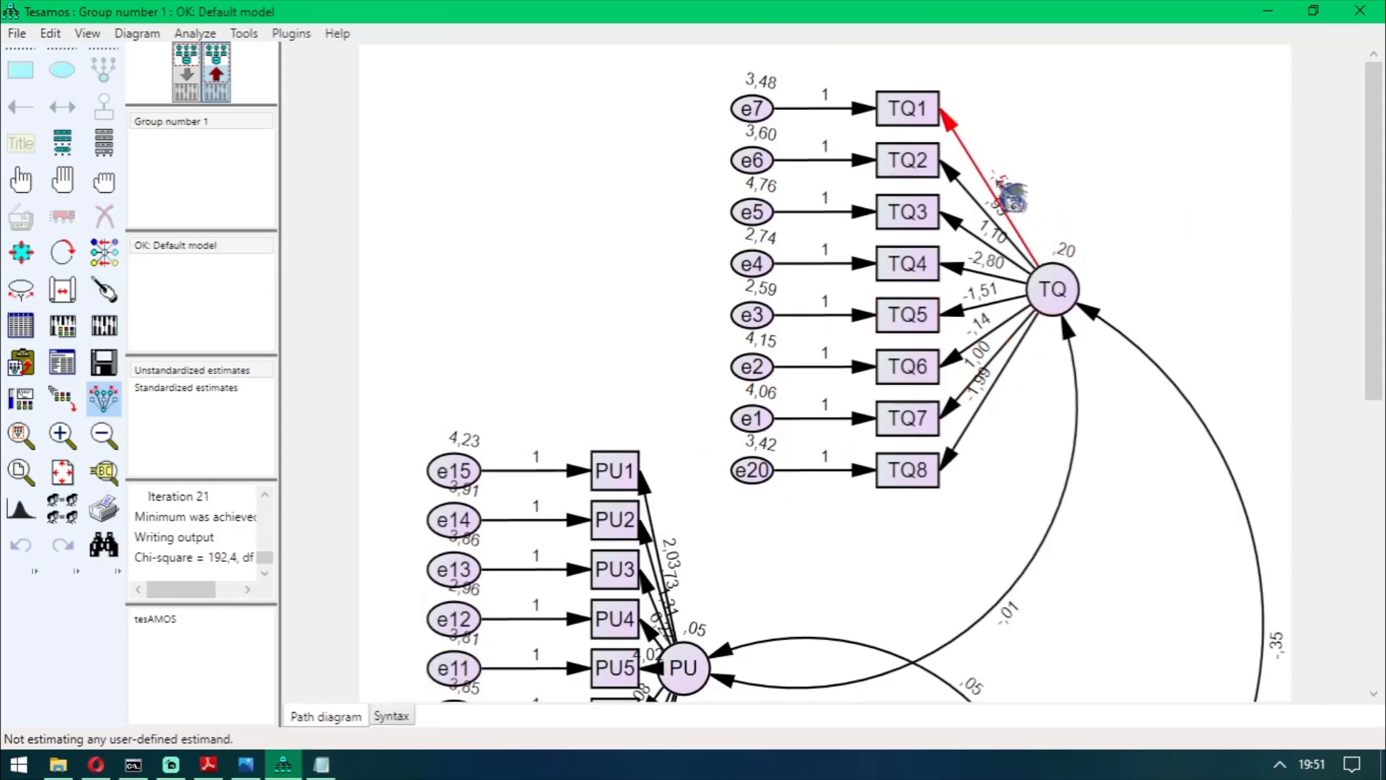
click(335, 765)
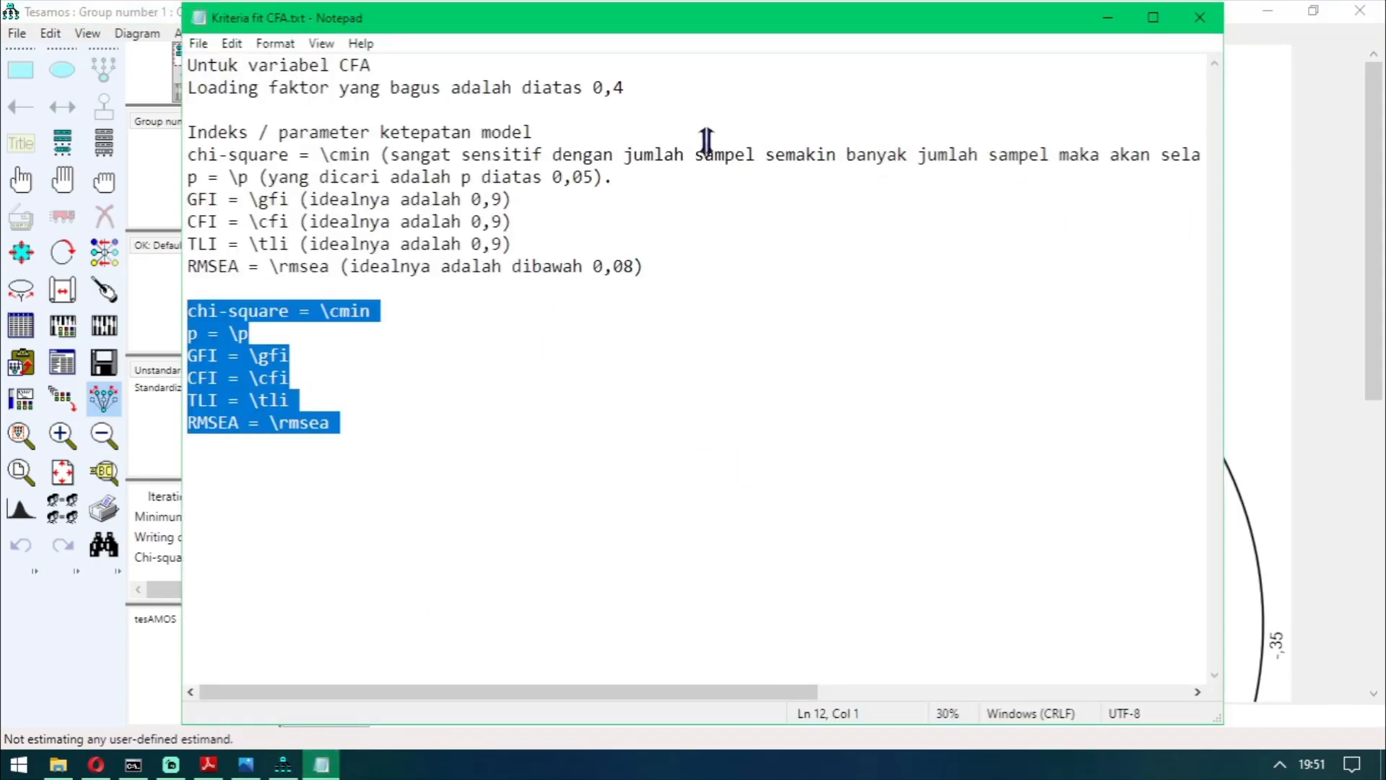
click(641, 90)
click(1239, 288)
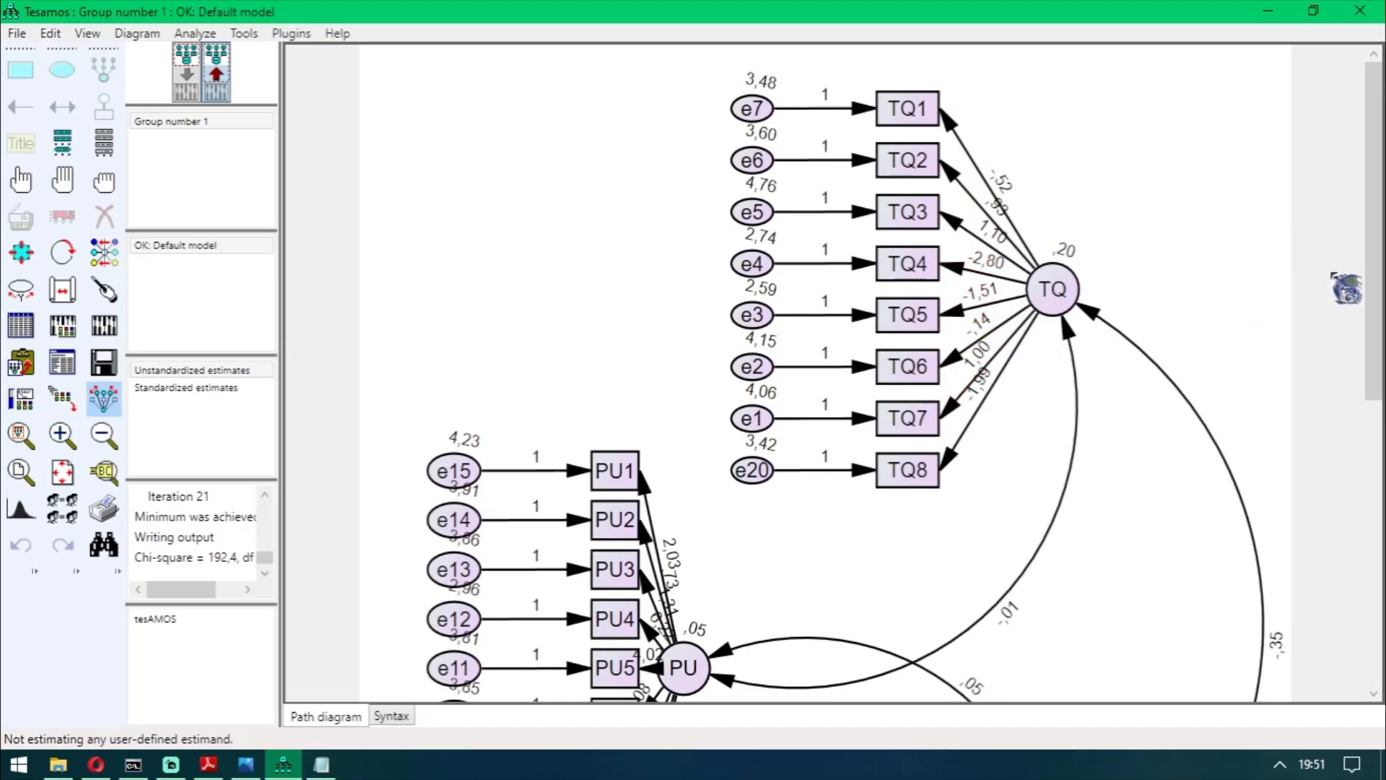
scroll(1207, 257, down, 1)
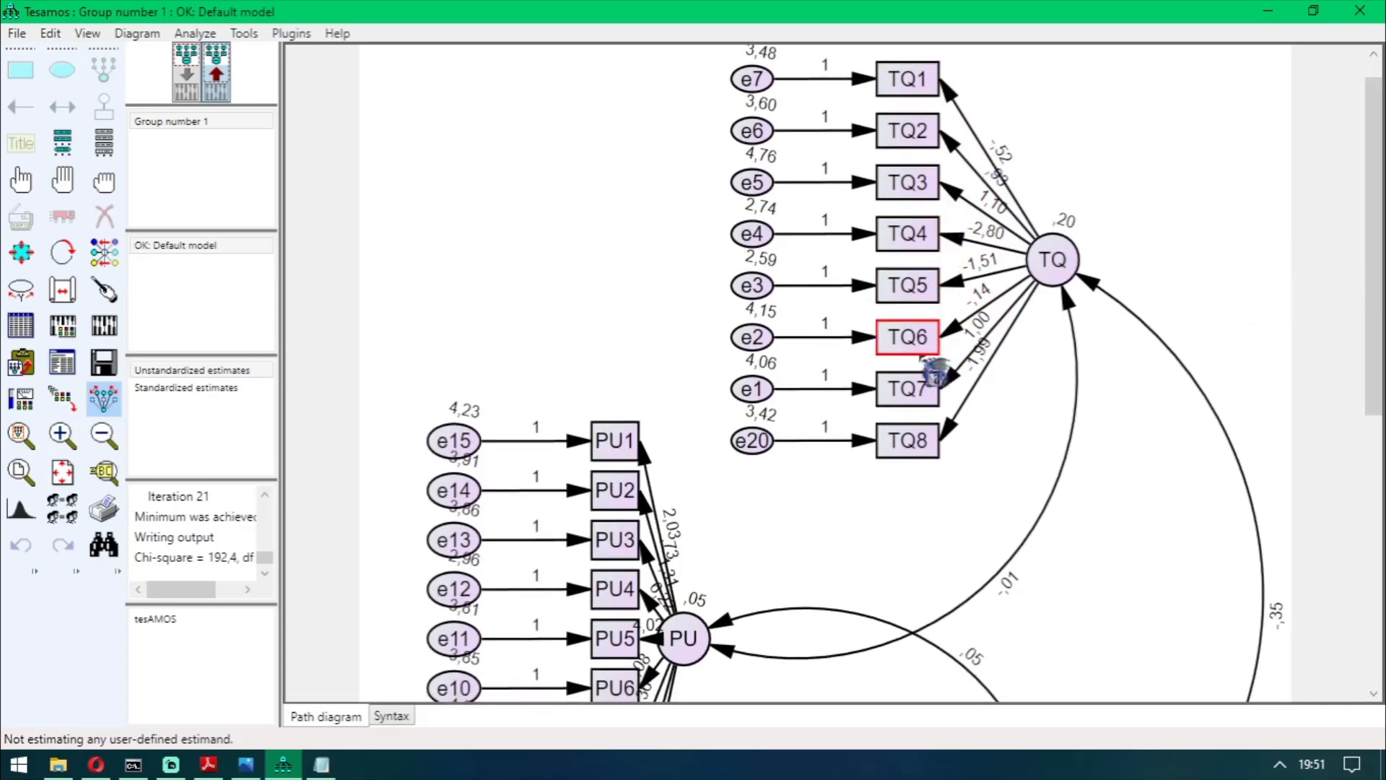
drag(1376, 270, 1379, 382)
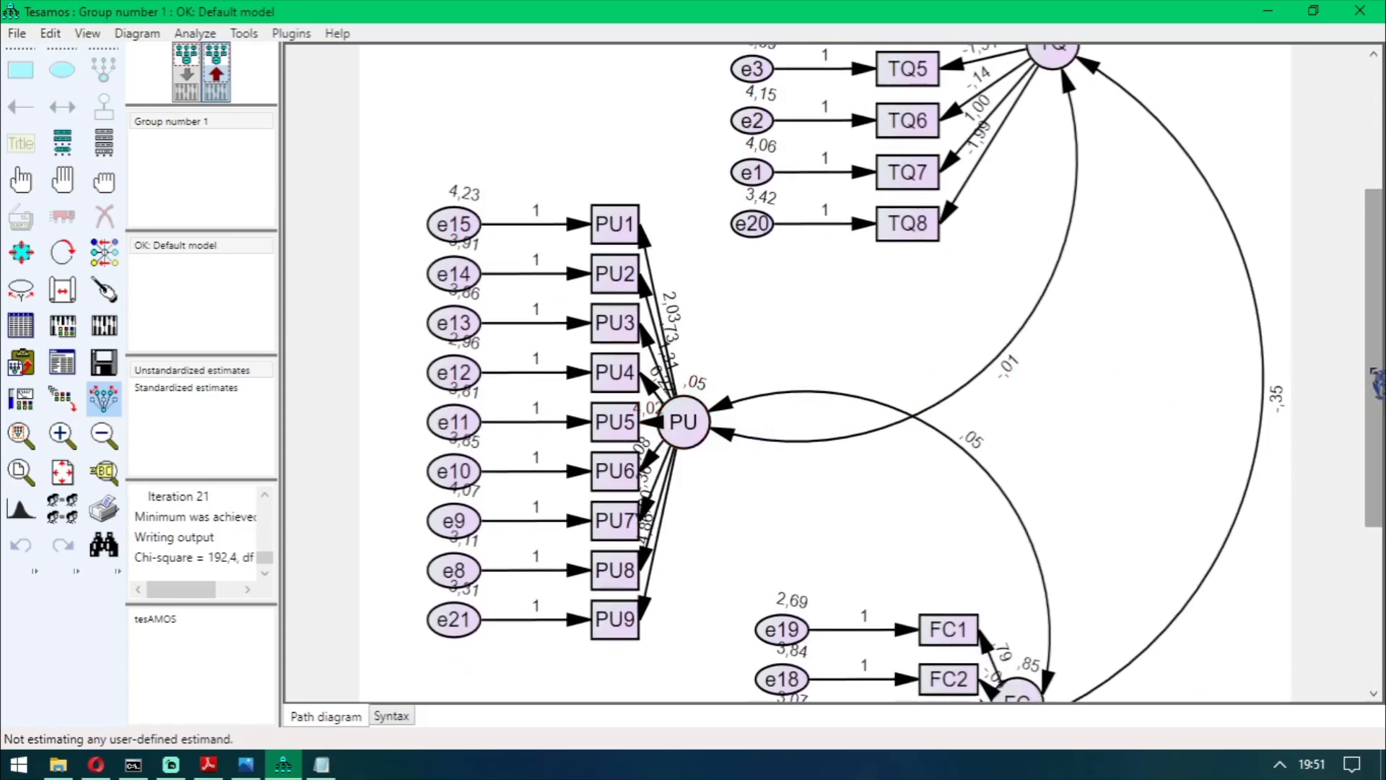
Compare the chi-square and p-value shown below the FC indicators with the criteria in Kriteria fit CFA.txt.
drag(1375, 383, 1367, 333)
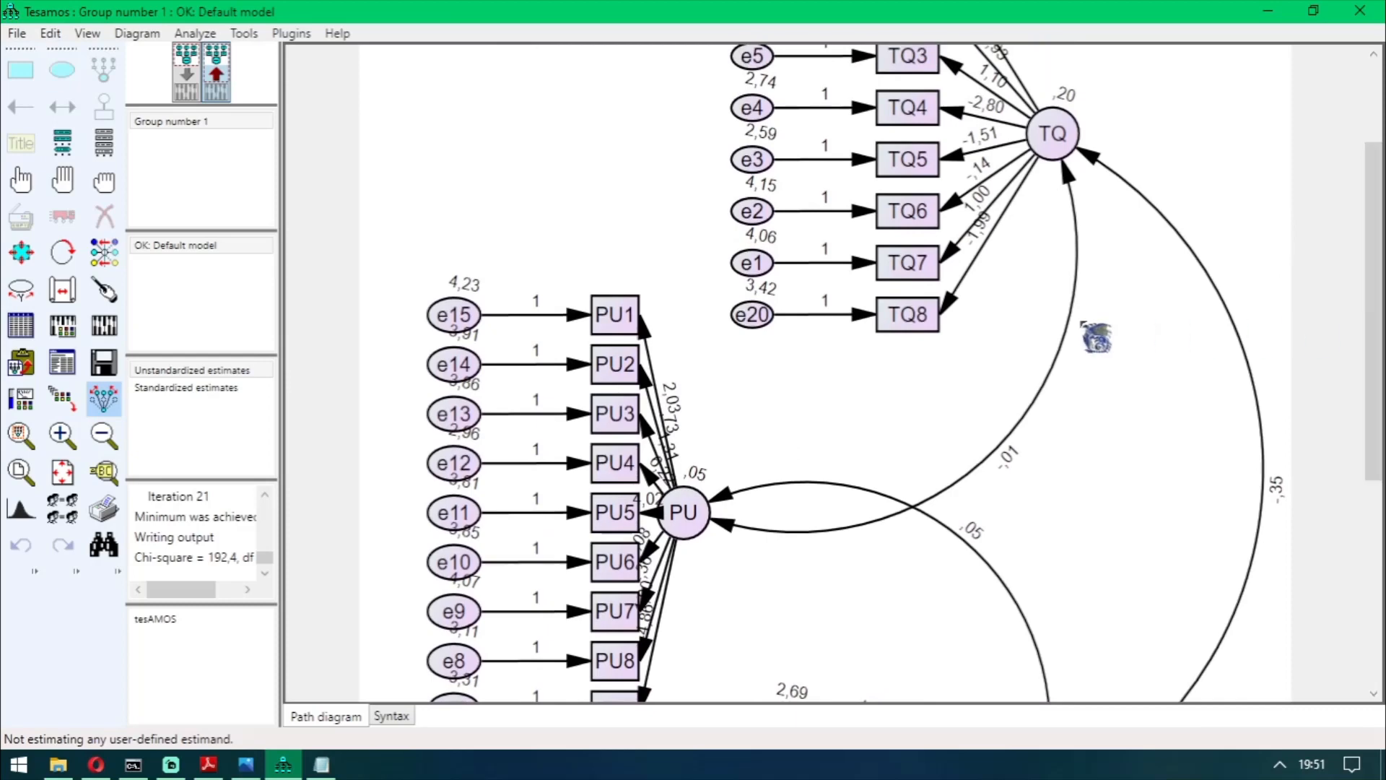
click(321, 765)
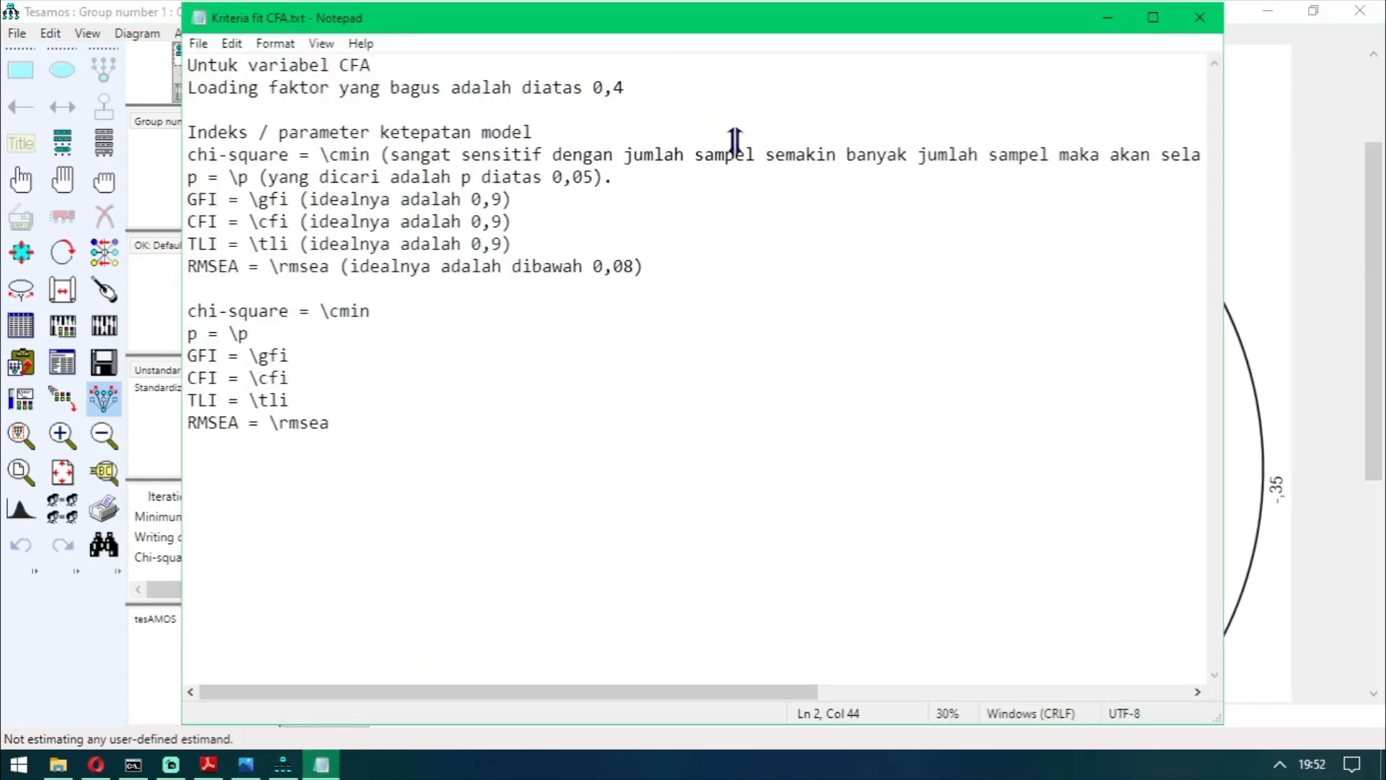
click(1287, 312)
drag(1372, 296, 1371, 503)
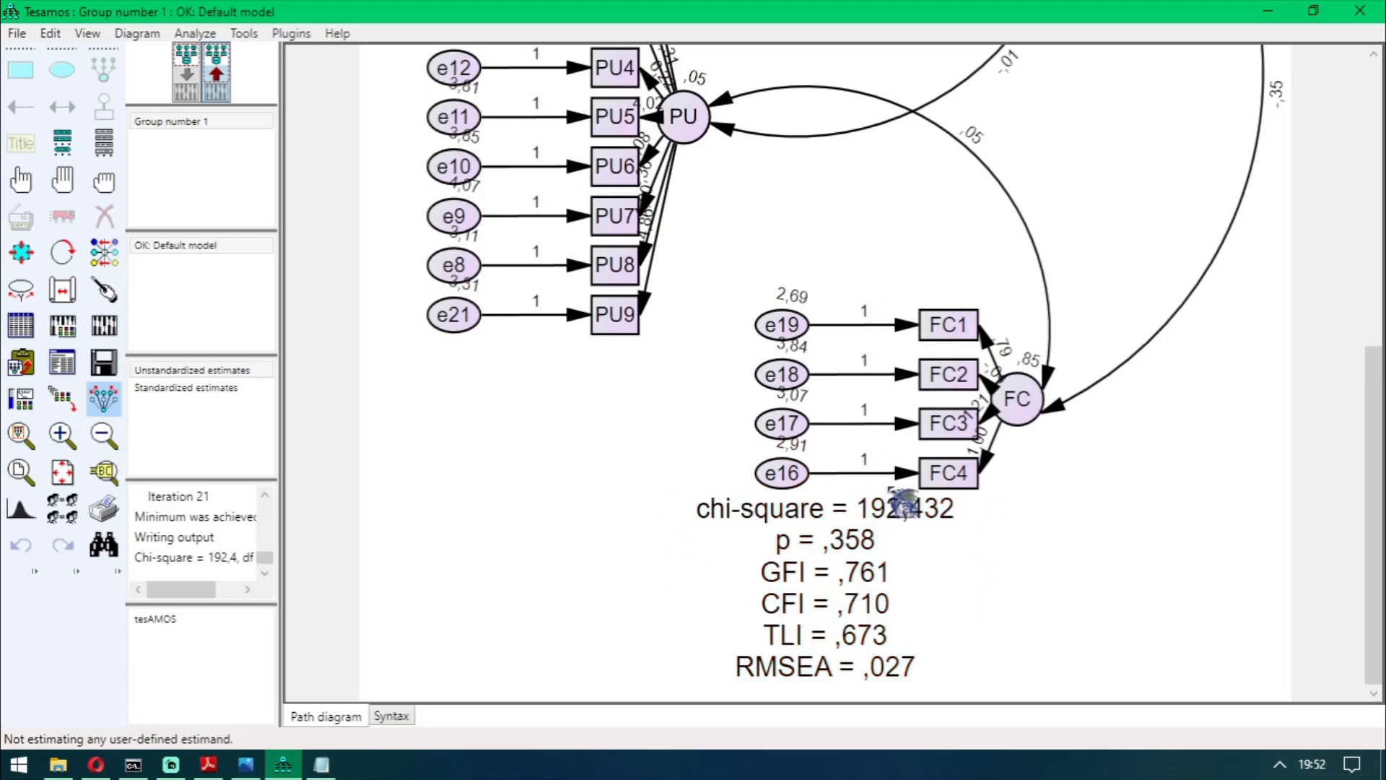
click(338, 763)
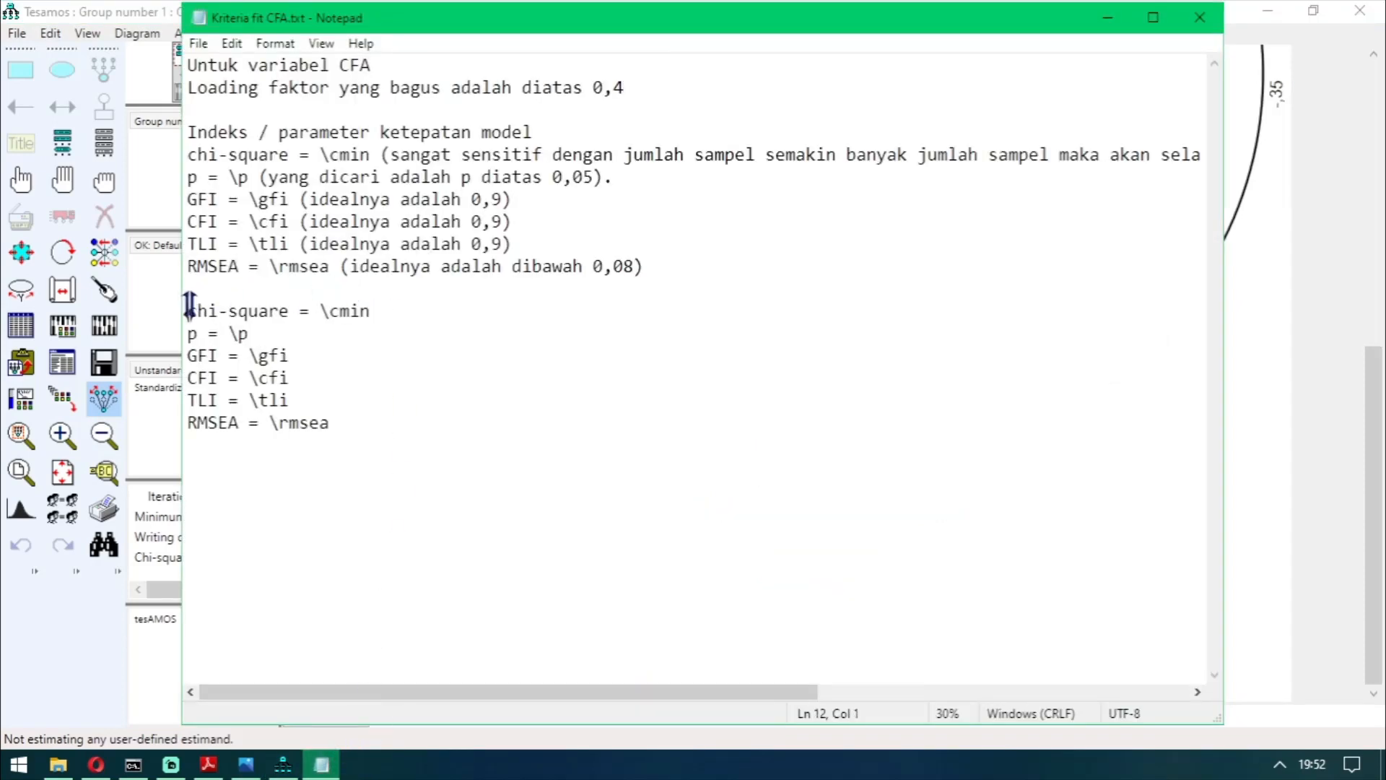
drag(189, 307, 375, 306)
click(375, 307)
key(alt+Tab)
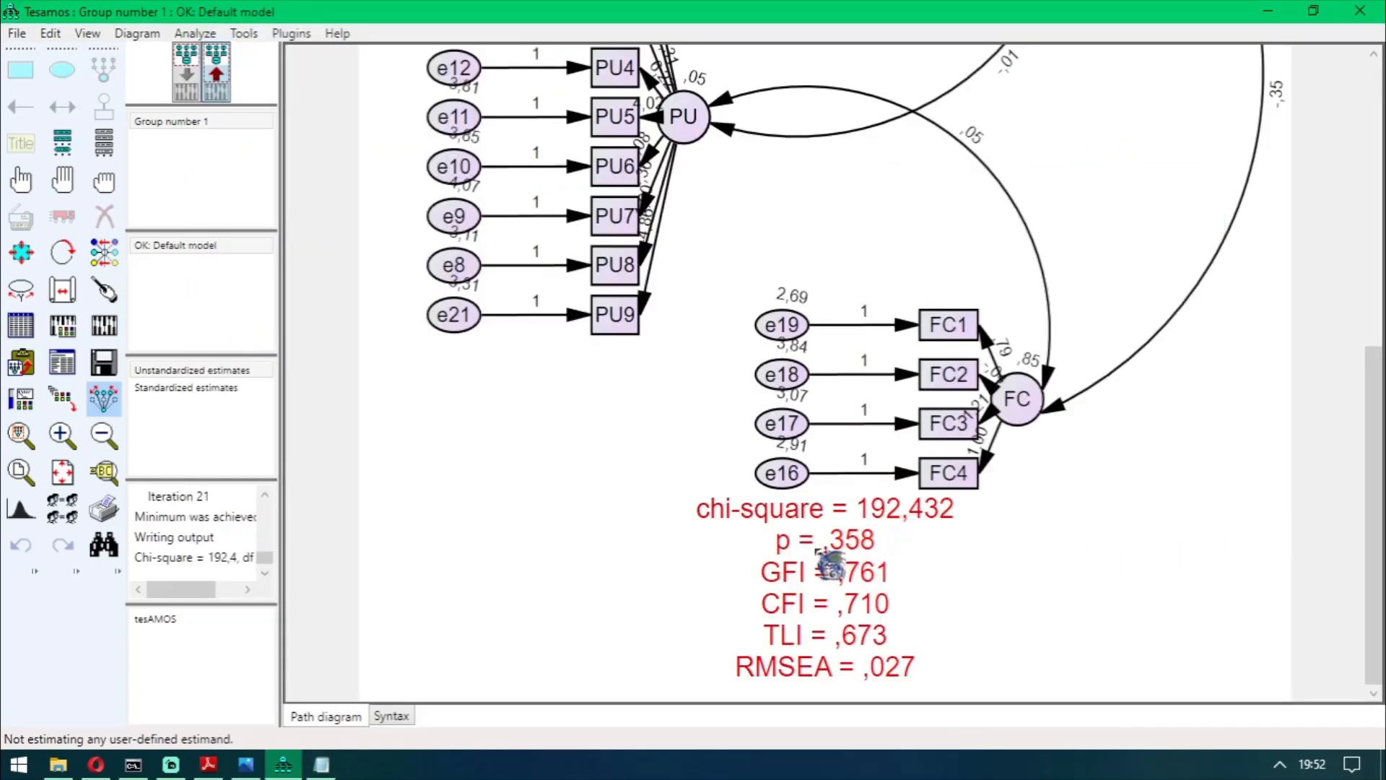
key(alt+Tab)
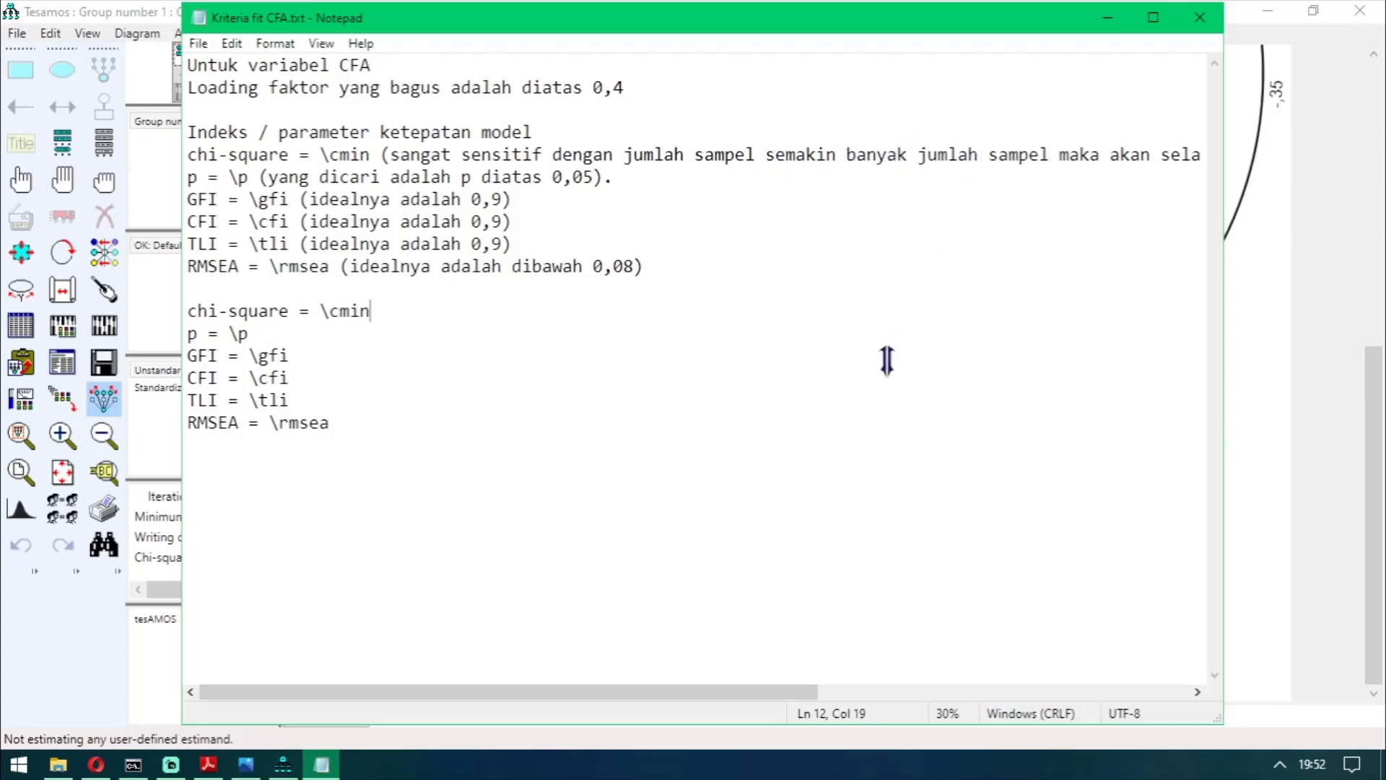
drag(725, 682, 772, 632)
click(1260, 544)
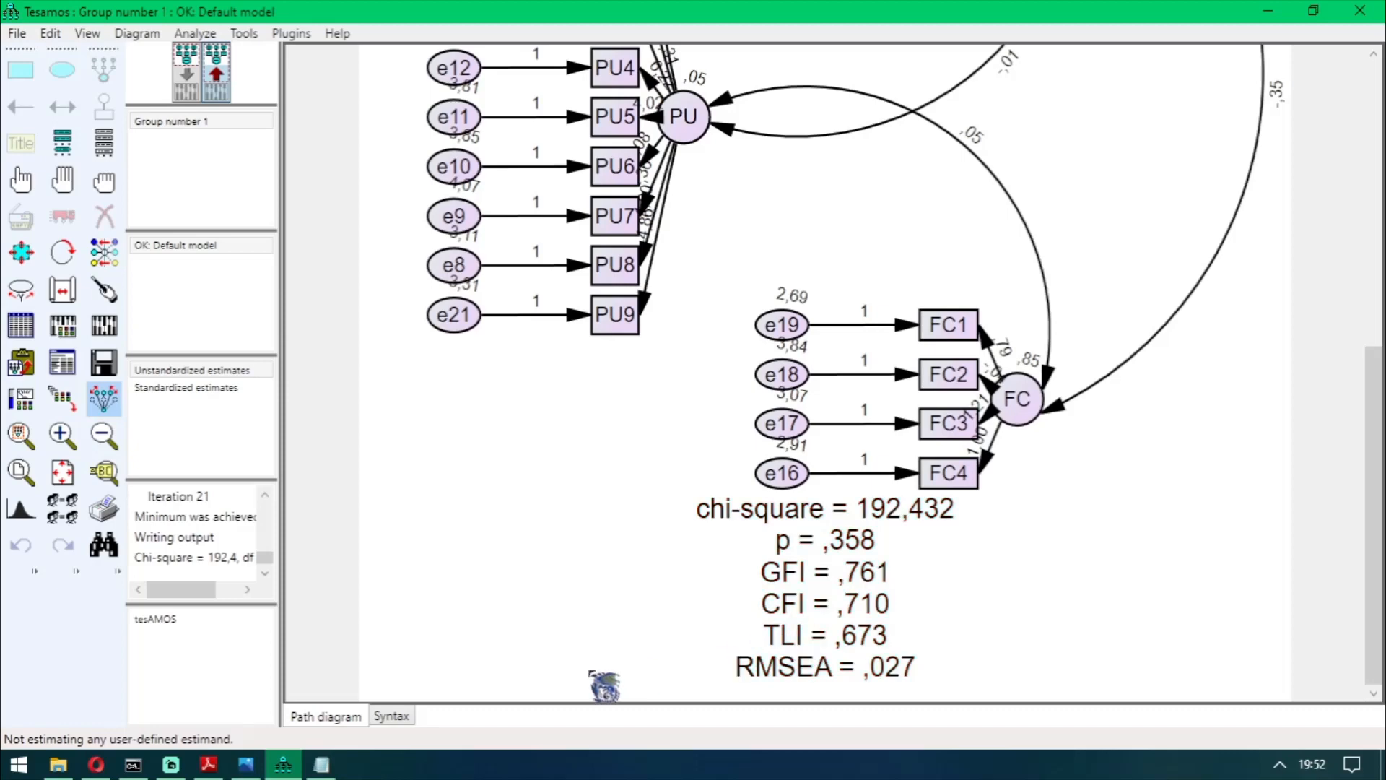
Check the GFI, CFI, TLI and RMSEA values under the diagram against their ideal values in Kriteria fit CFA.txt.
click(322, 764)
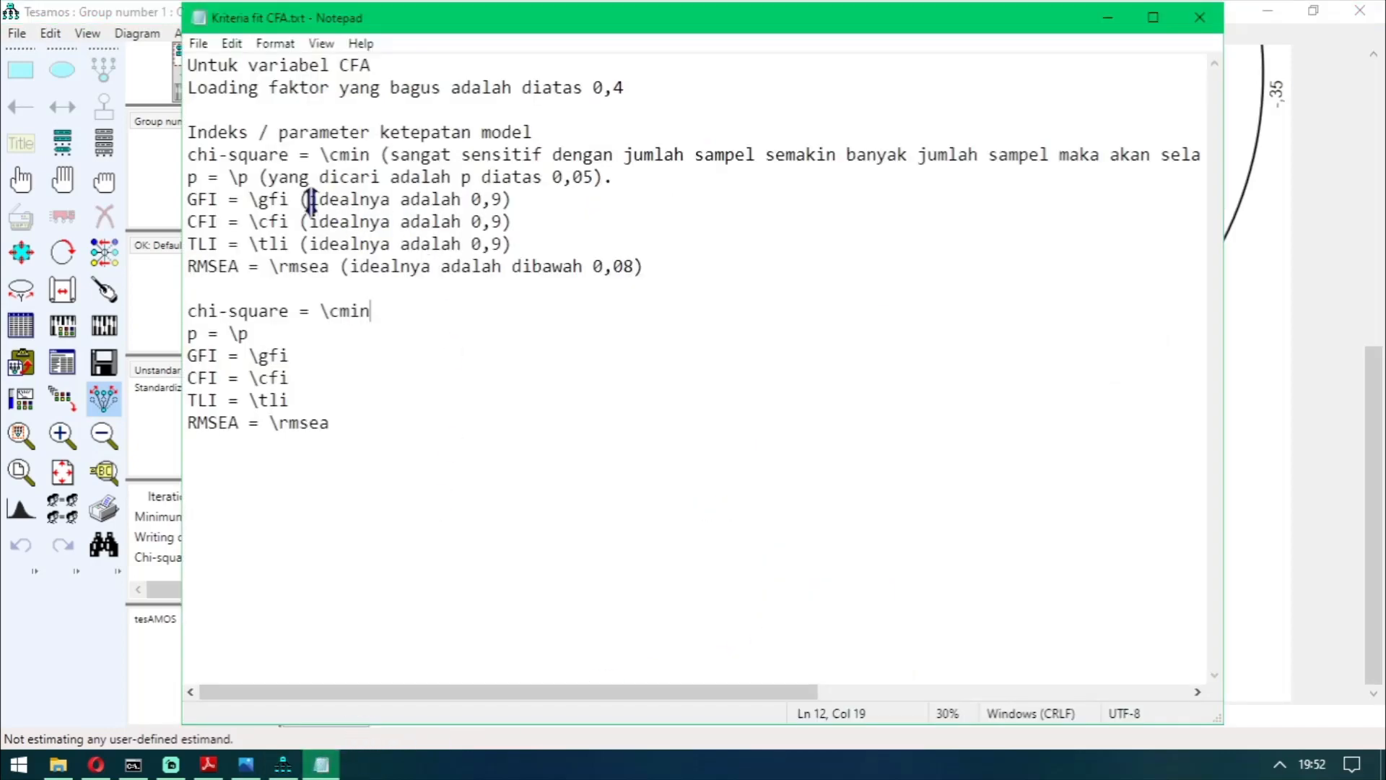
drag(311, 202, 511, 244)
click(511, 244)
click(1271, 462)
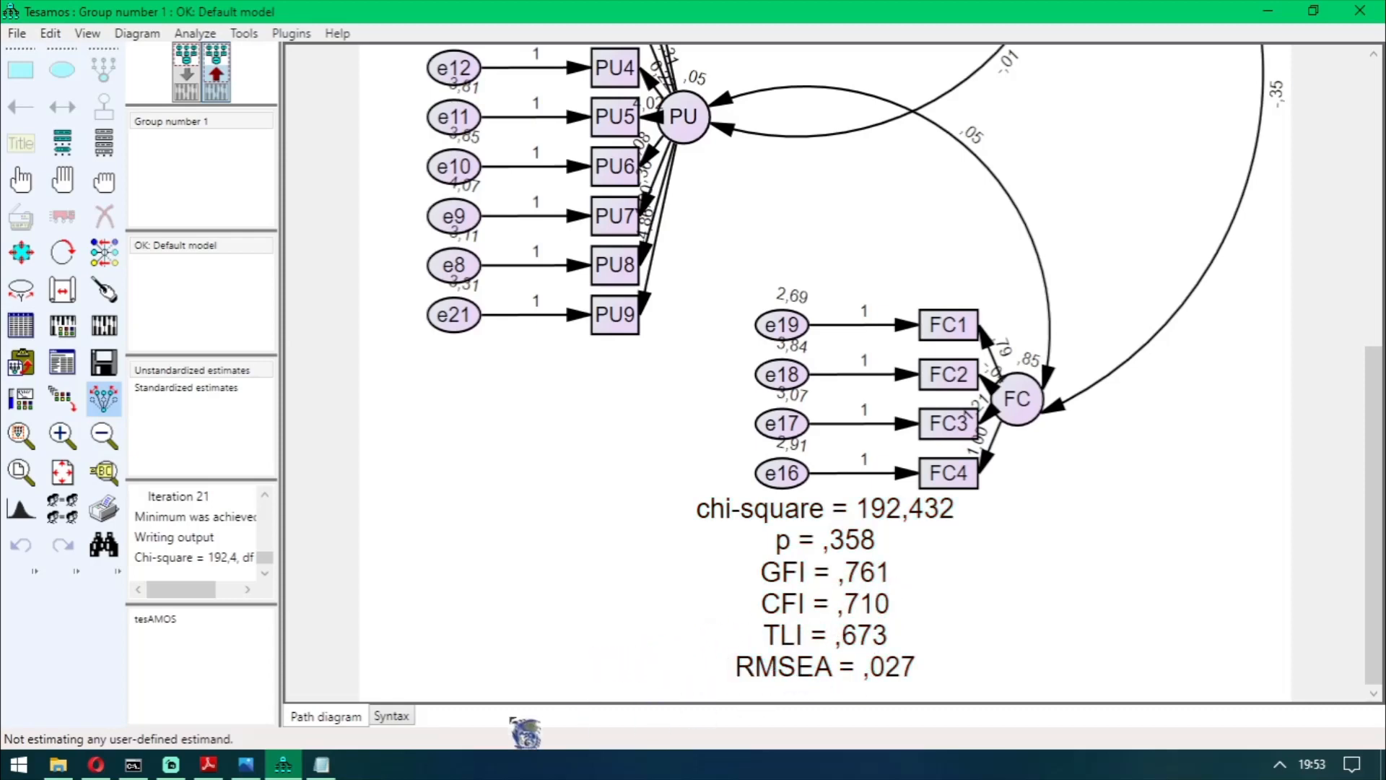
click(324, 765)
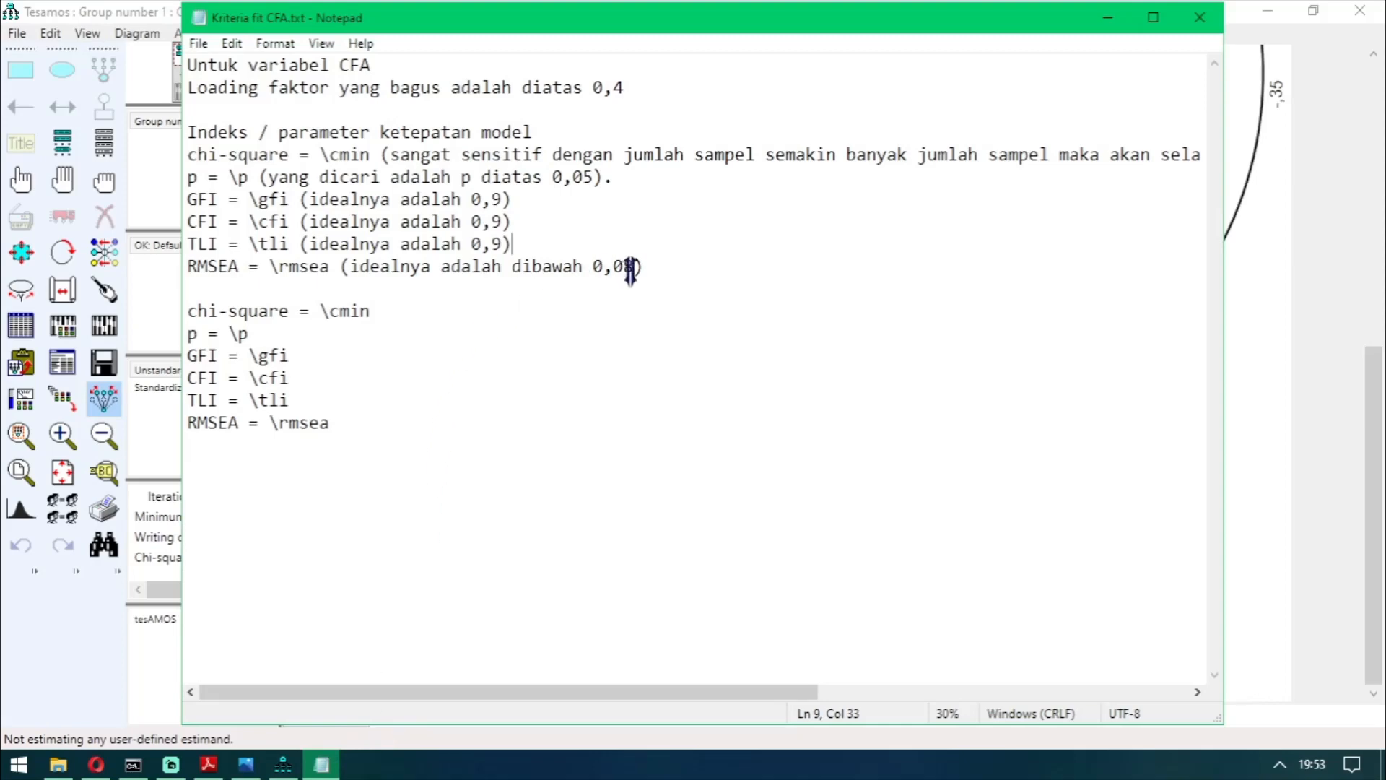
key(alt+Tab)
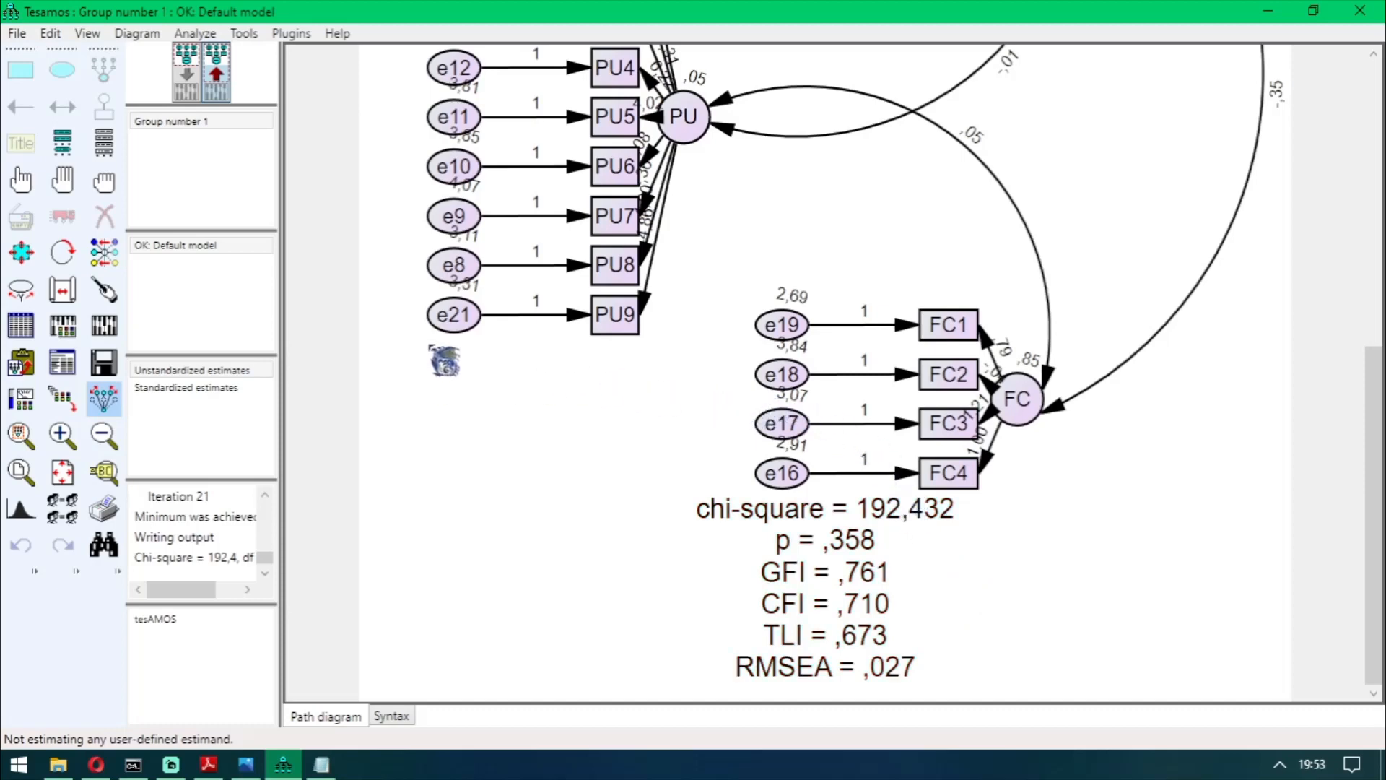
Examine the modification indices for covariances and regression weights in the text output, and close the output.
drag(1374, 433, 1374, 307)
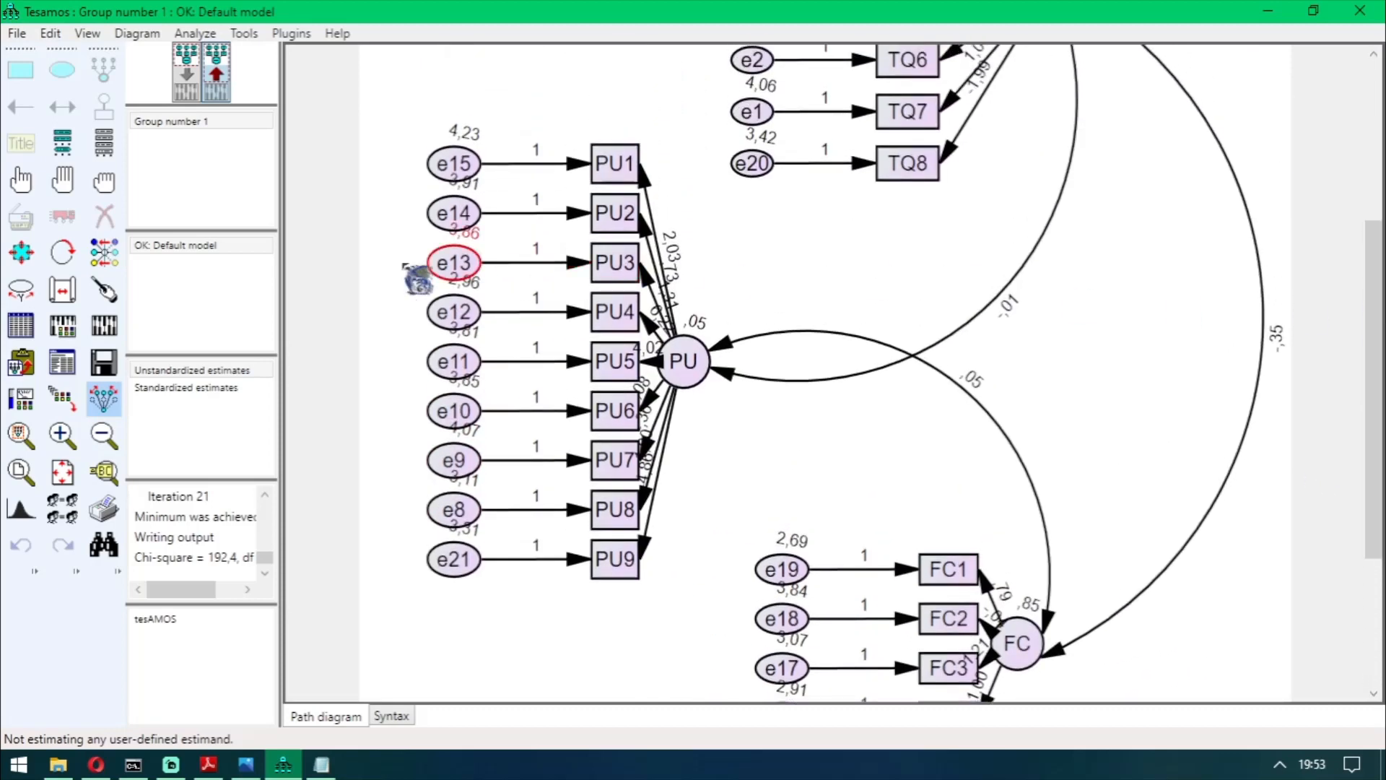
click(62, 363)
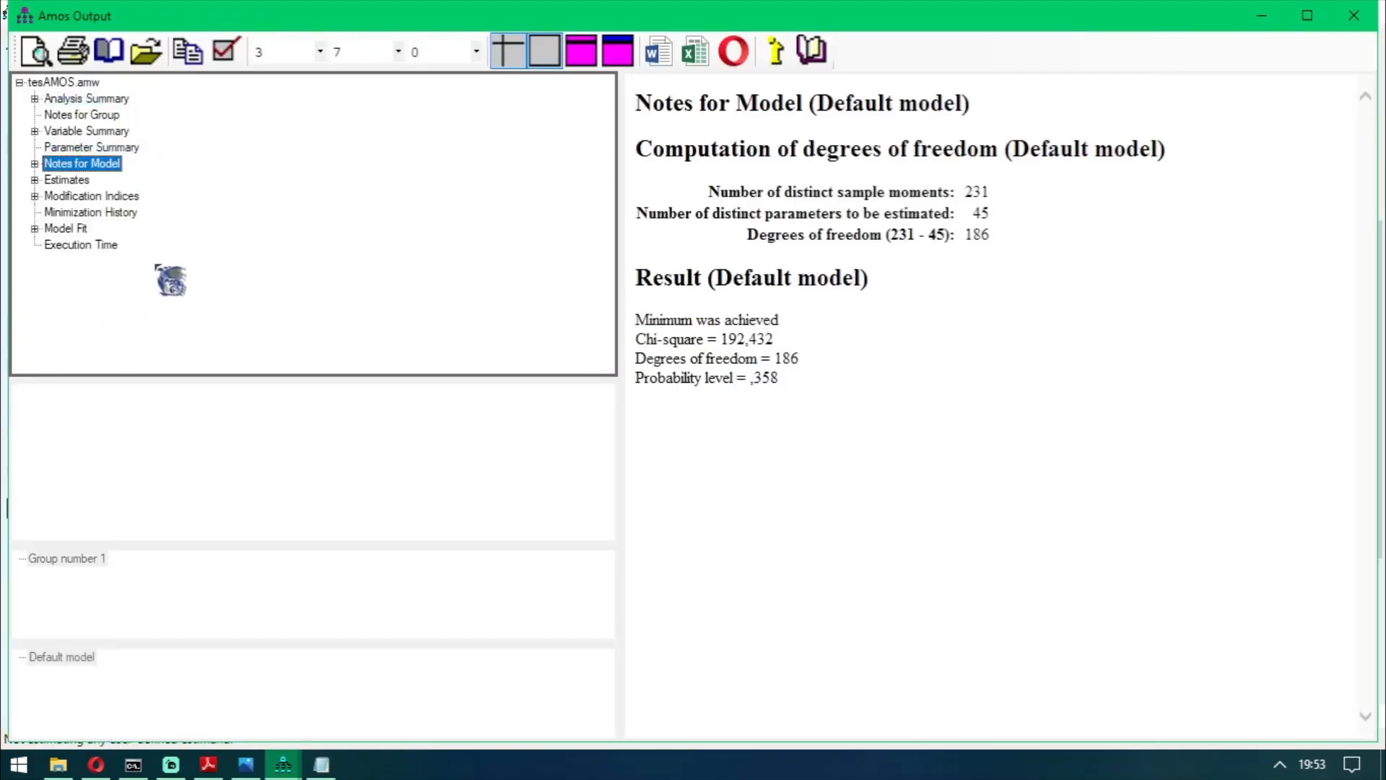
click(119, 196)
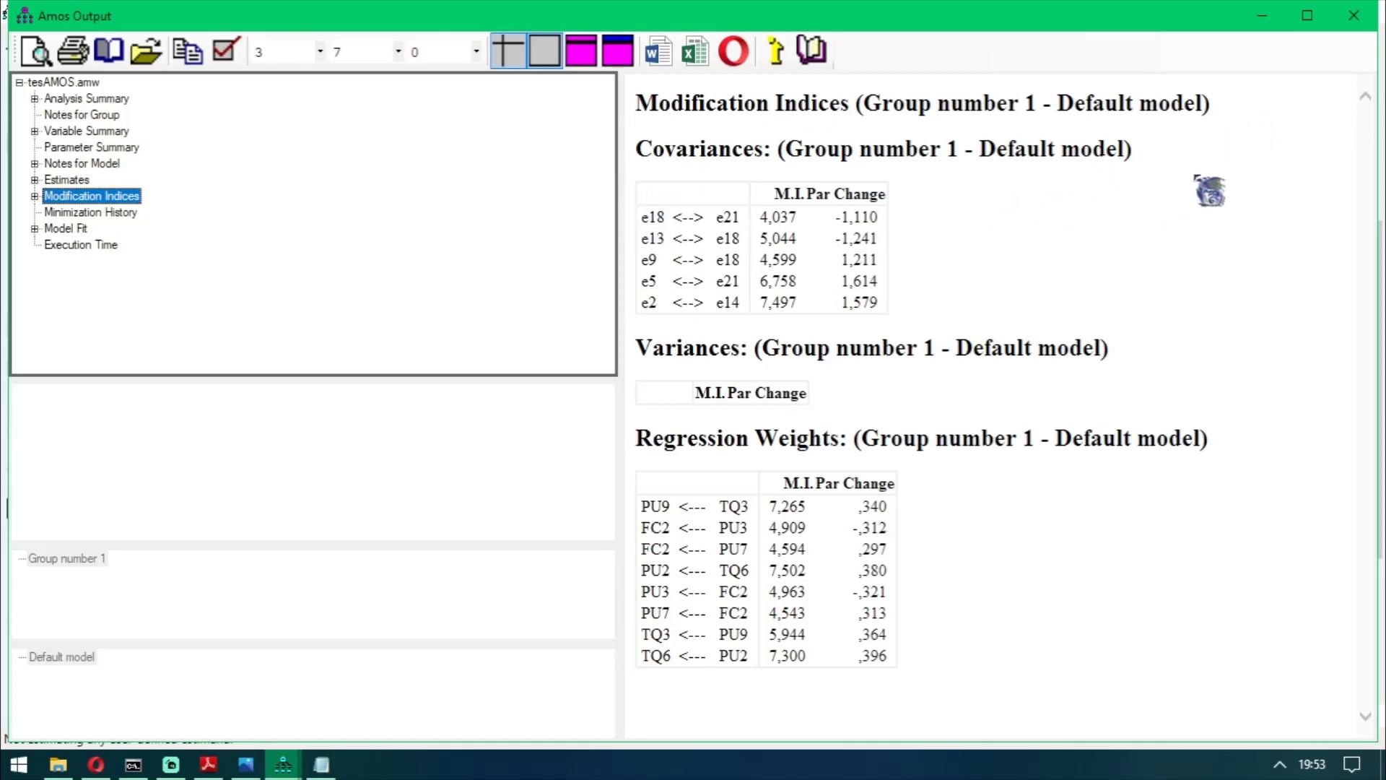
click(1354, 15)
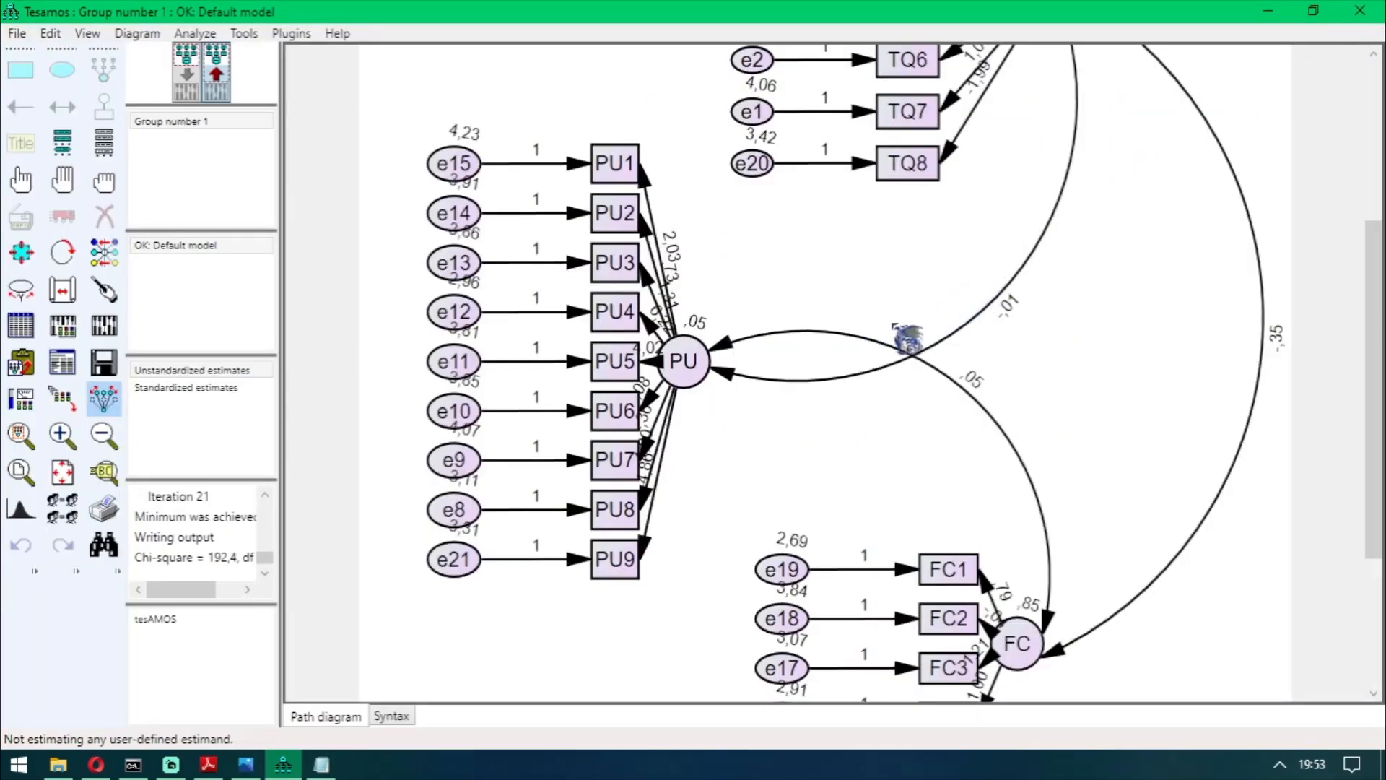
scroll(894, 326, down, 2)
scroll(907, 338, down, 2)
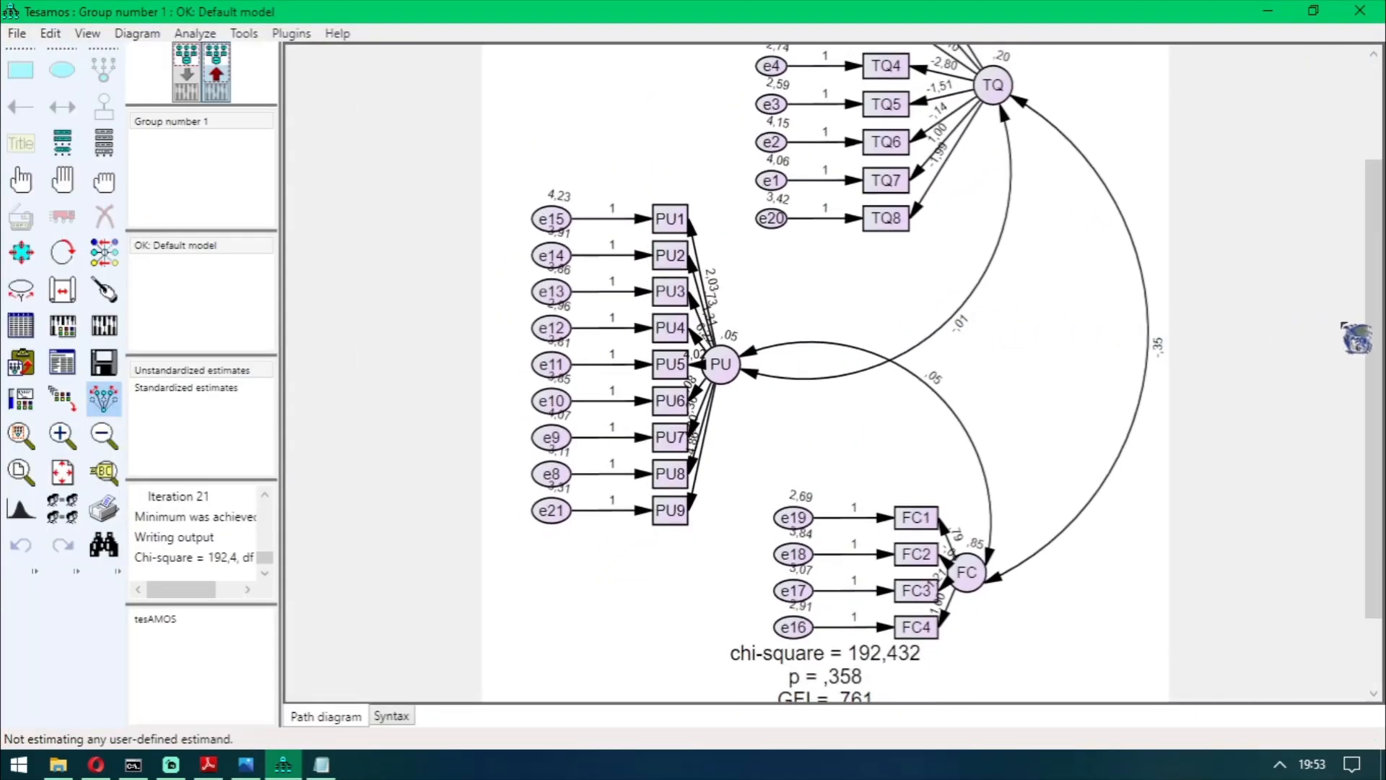
drag(1376, 354, 1372, 459)
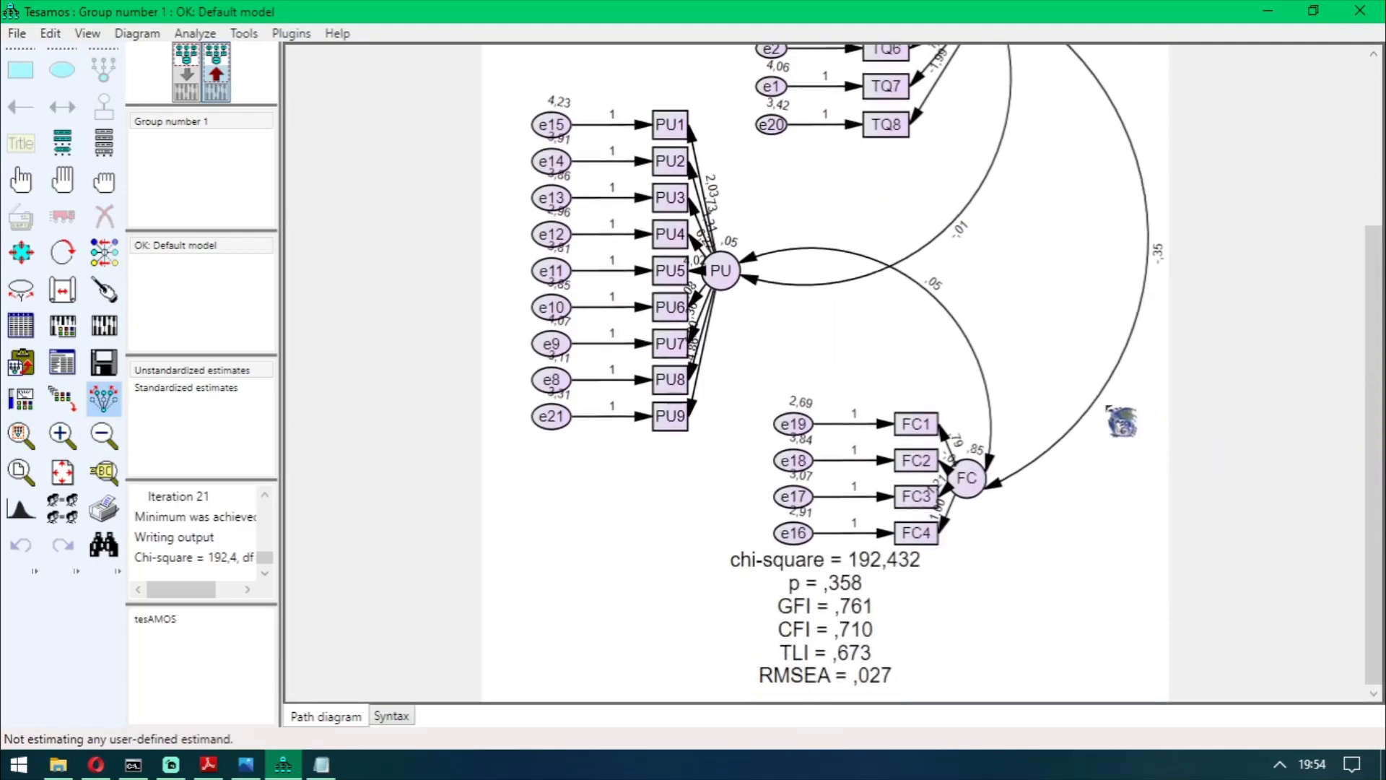